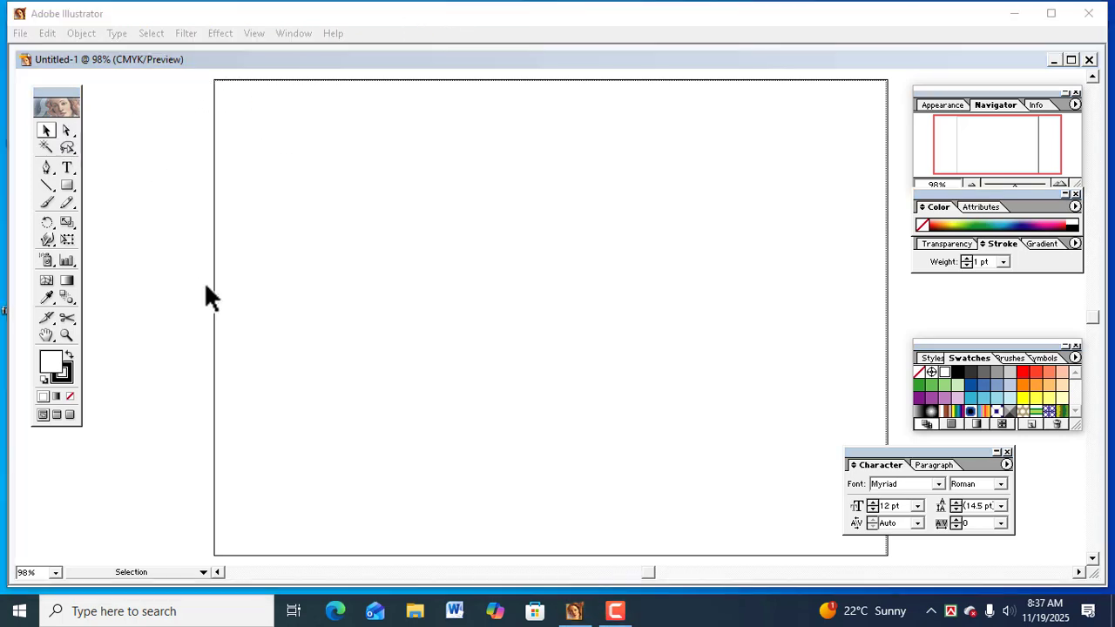
Step: Set up the Type tool with the SutonnyMJ font in Bold at 36 pt
click(69, 173)
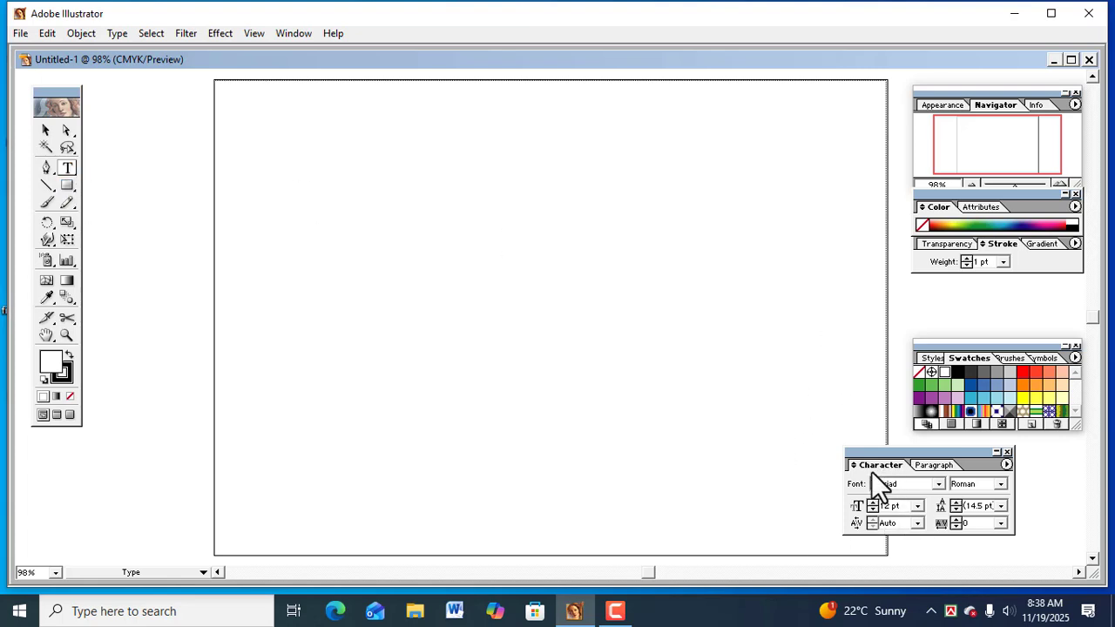
click(939, 485)
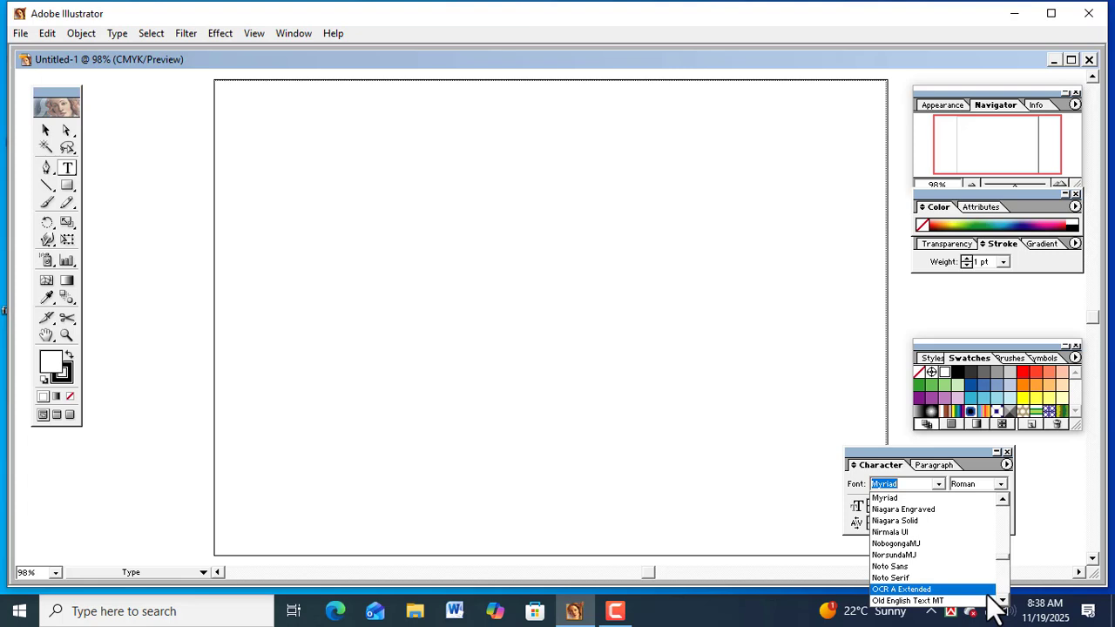
text(S)
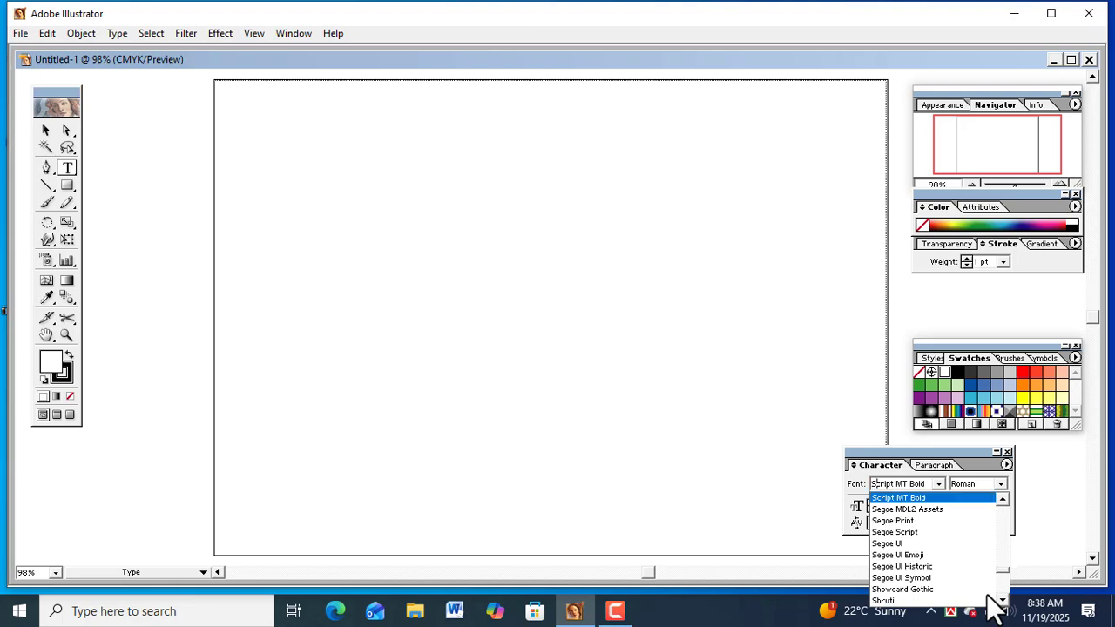
text(utonnyCMJ)
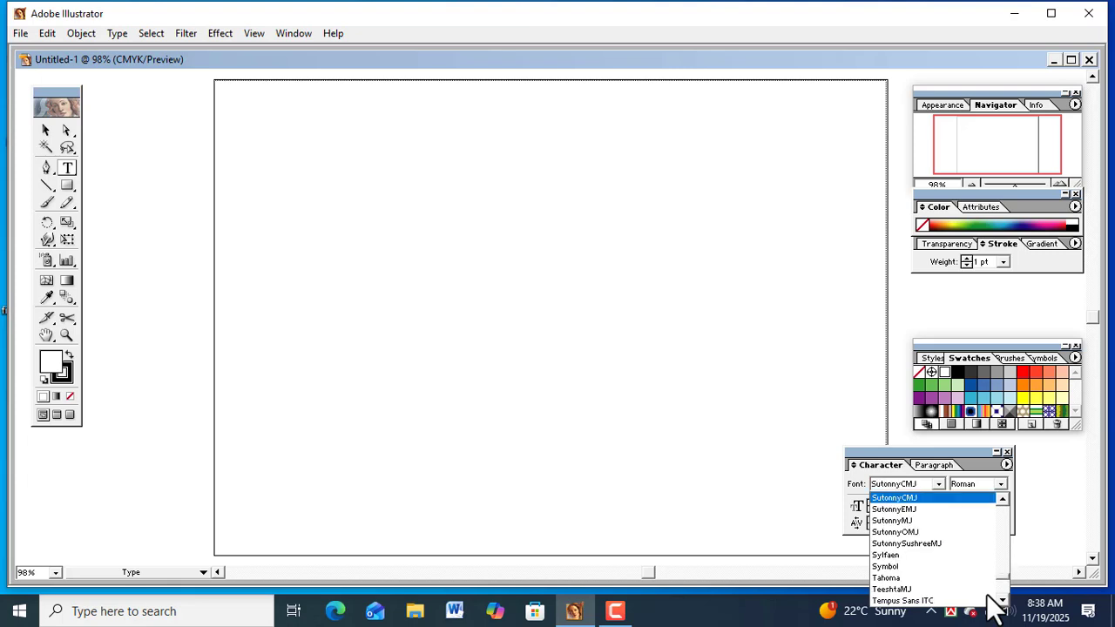
click(911, 520)
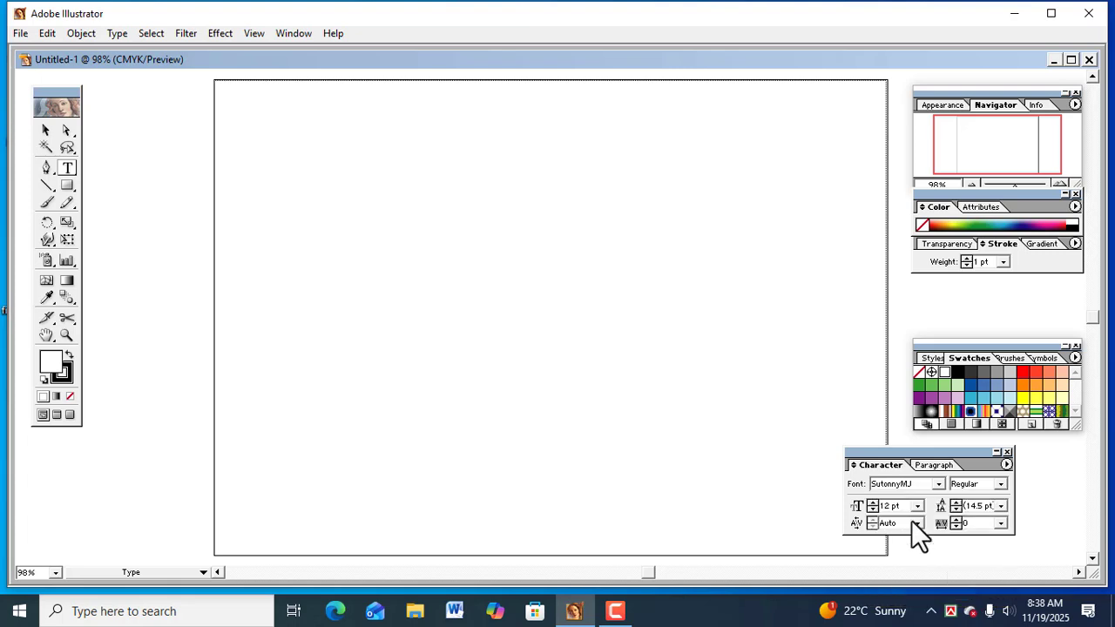
click(1001, 484)
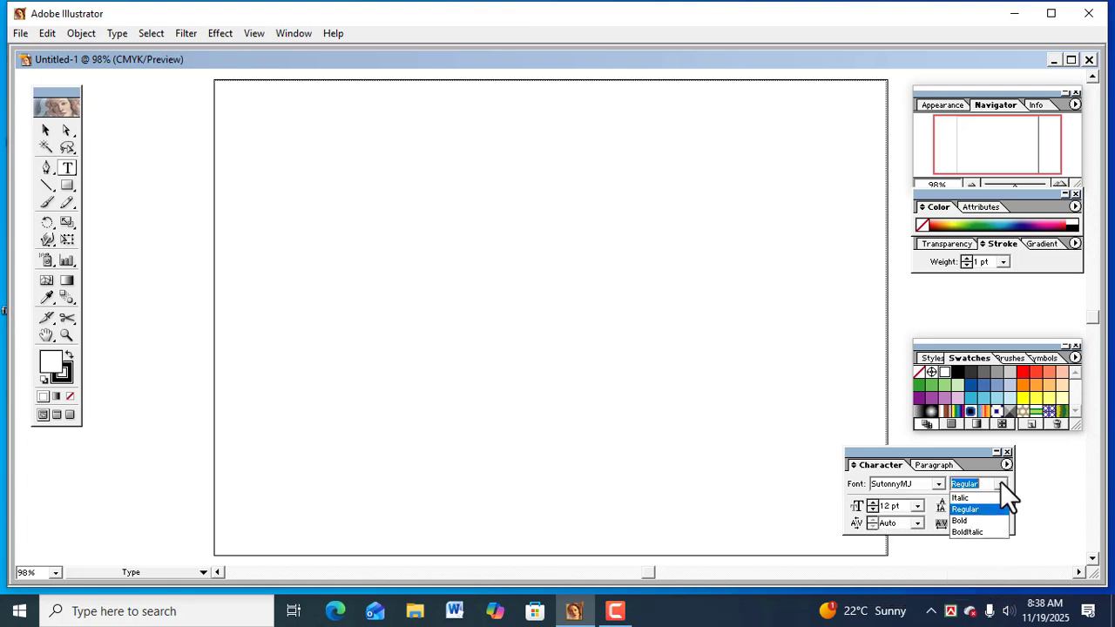
click(972, 523)
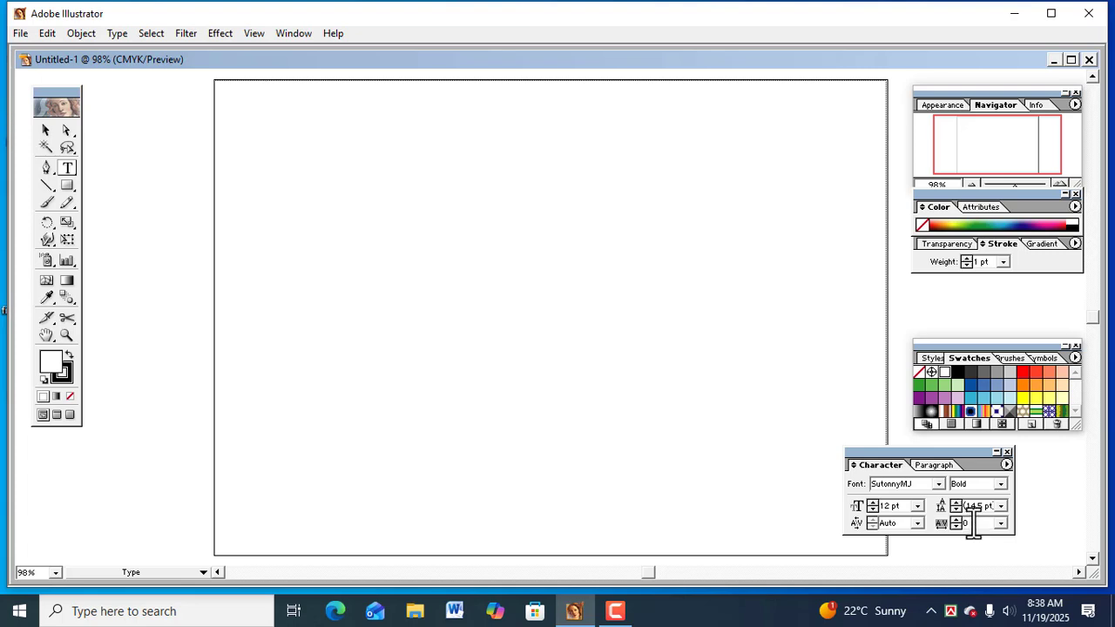
click(917, 506)
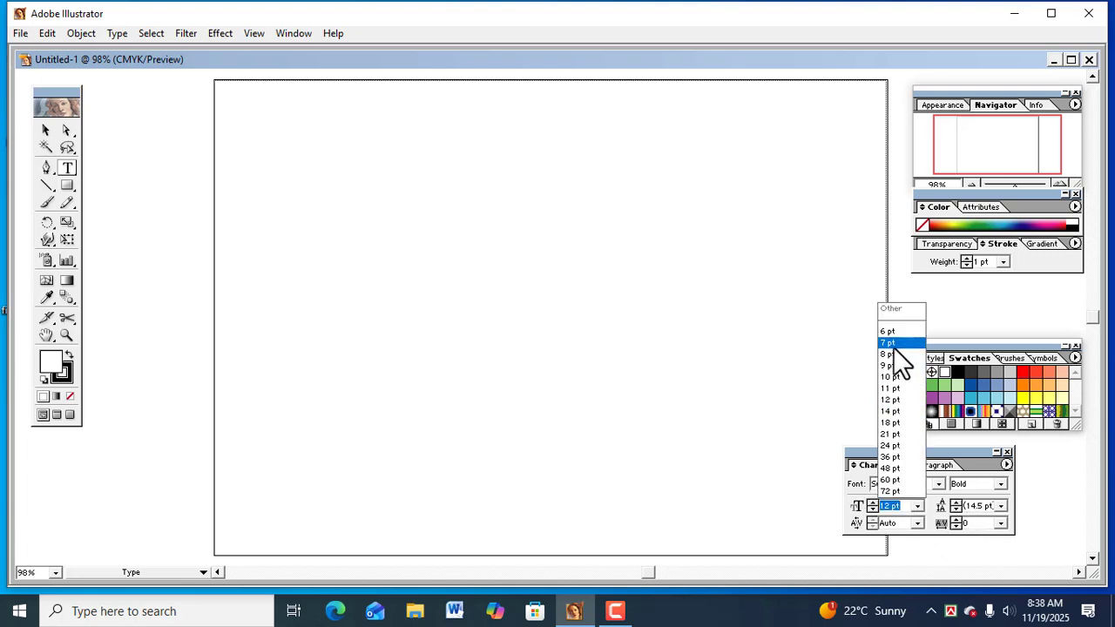
click(890, 457)
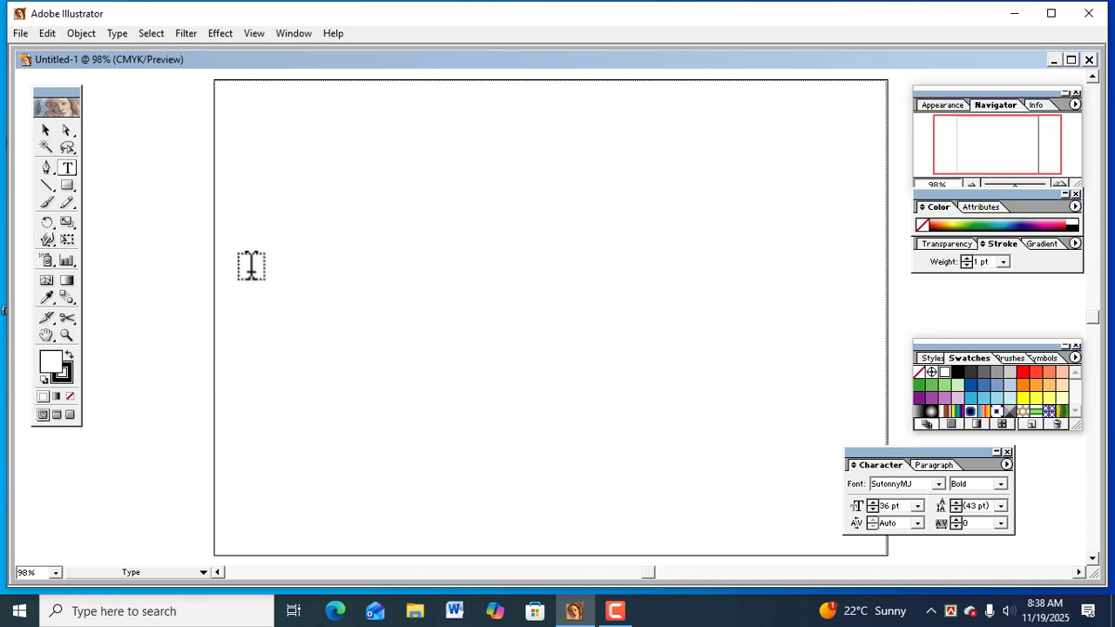
Step: Add the heading "প্রফেসর্স কম্পিউটার ট্রেনিং সেন্টার (প্রতিষ্ঠান কোড-৭০২৪০)" near the upper edge of the artboard
click(239, 166)
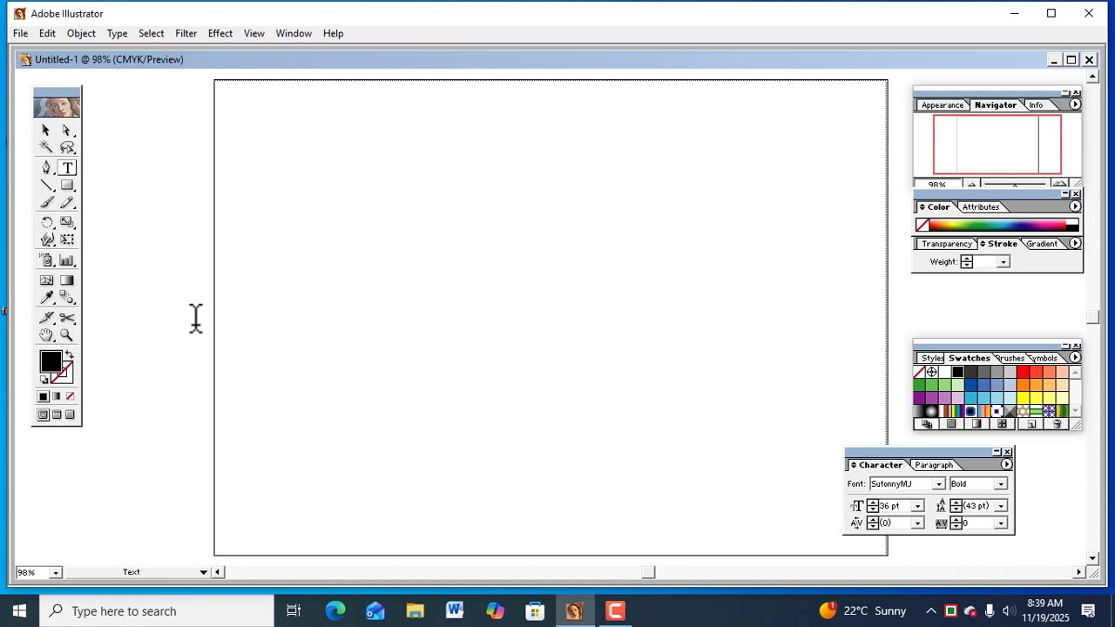
text(প্রফেস)
text(র্স কমি)
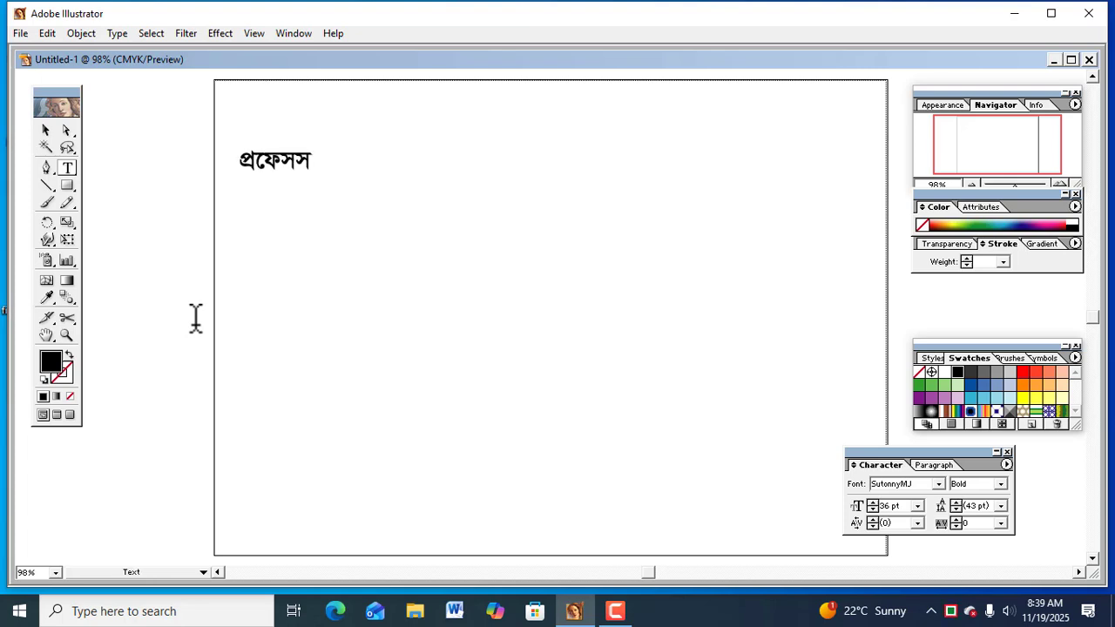
text(পিউটার ে)
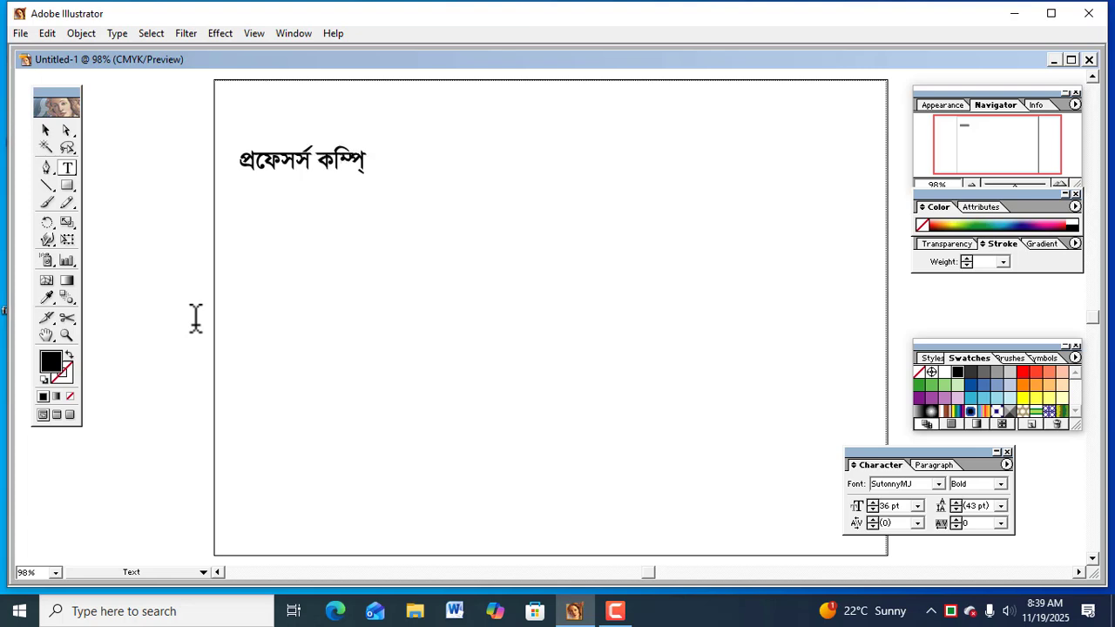
text(ট্রনিং সে)
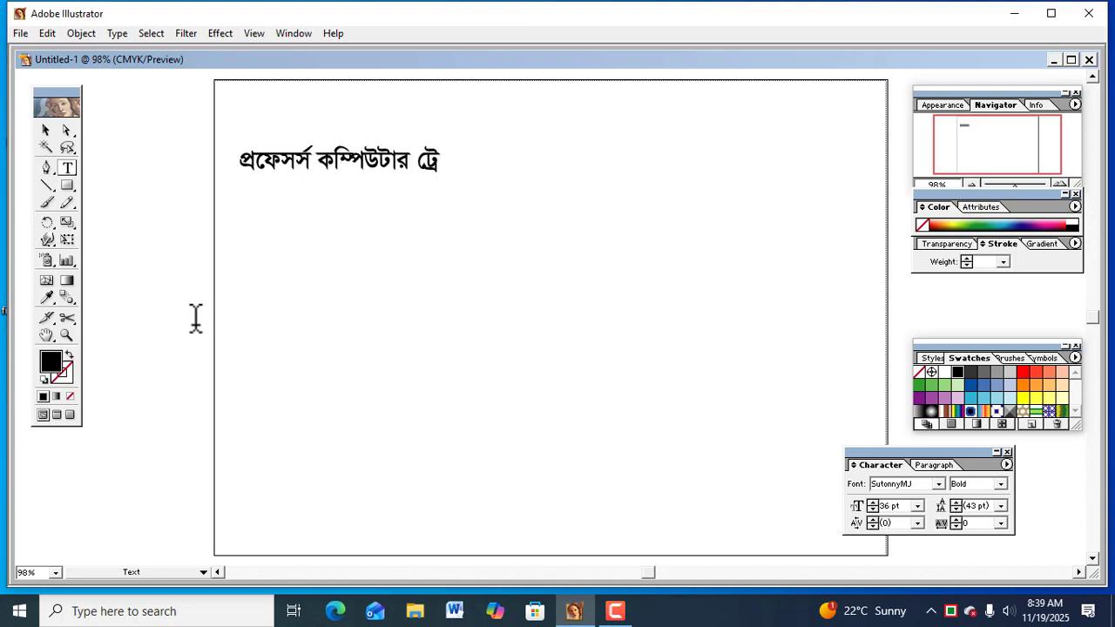
text(ন্টার)
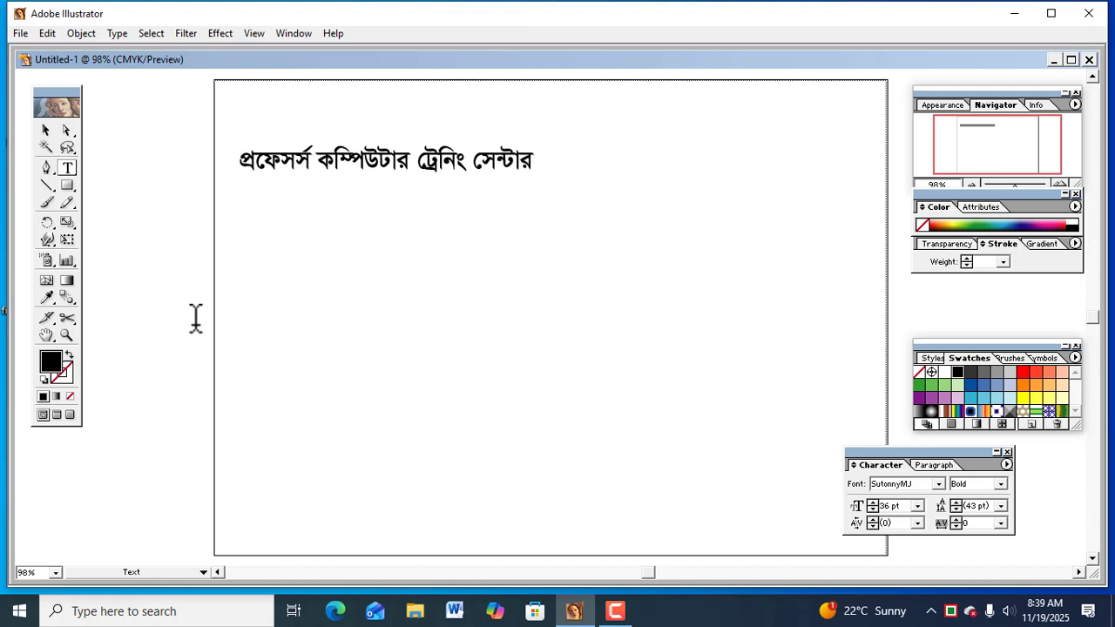
text( (প্রতিষ্ঠা)
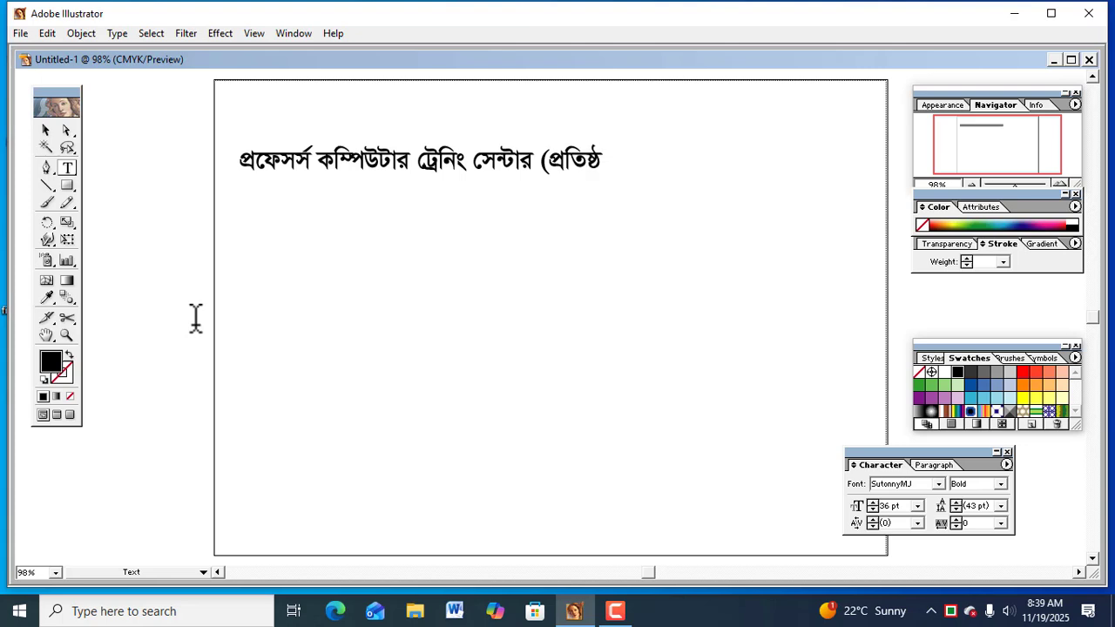
text(ন কোড-)
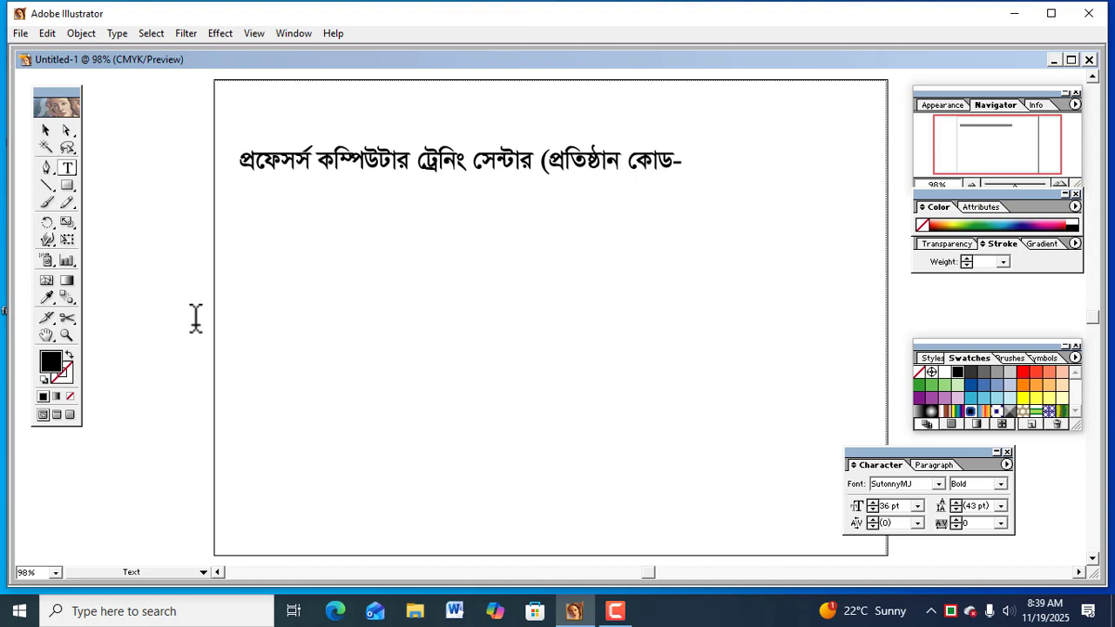
text(৭০২৪০))
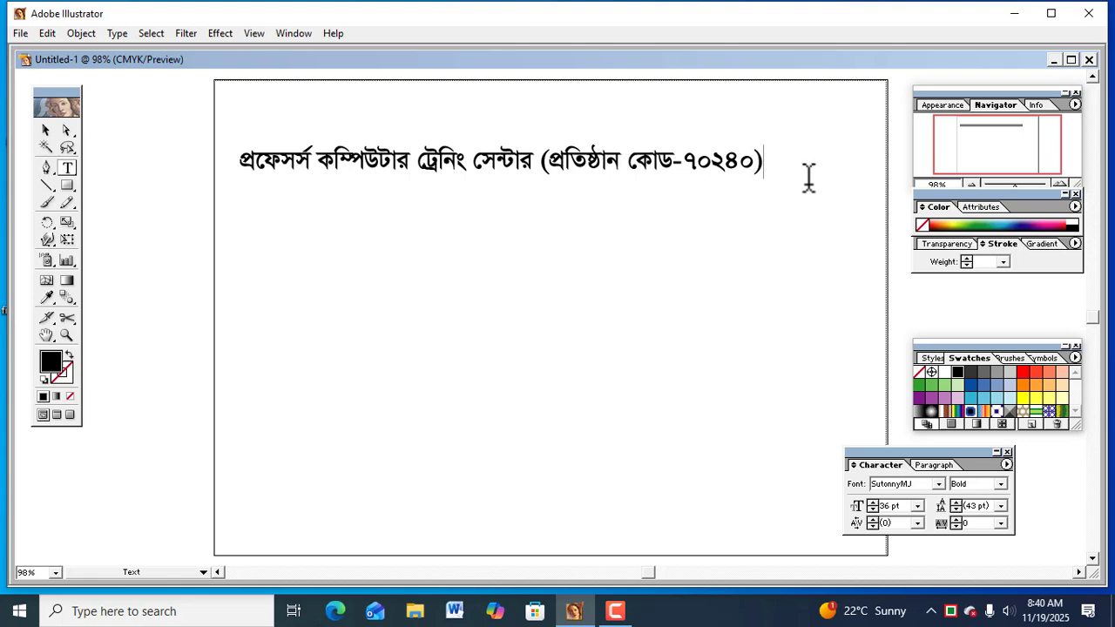
Step: Enlarge the heading to about 48 pt and fill it with red
click(42, 134)
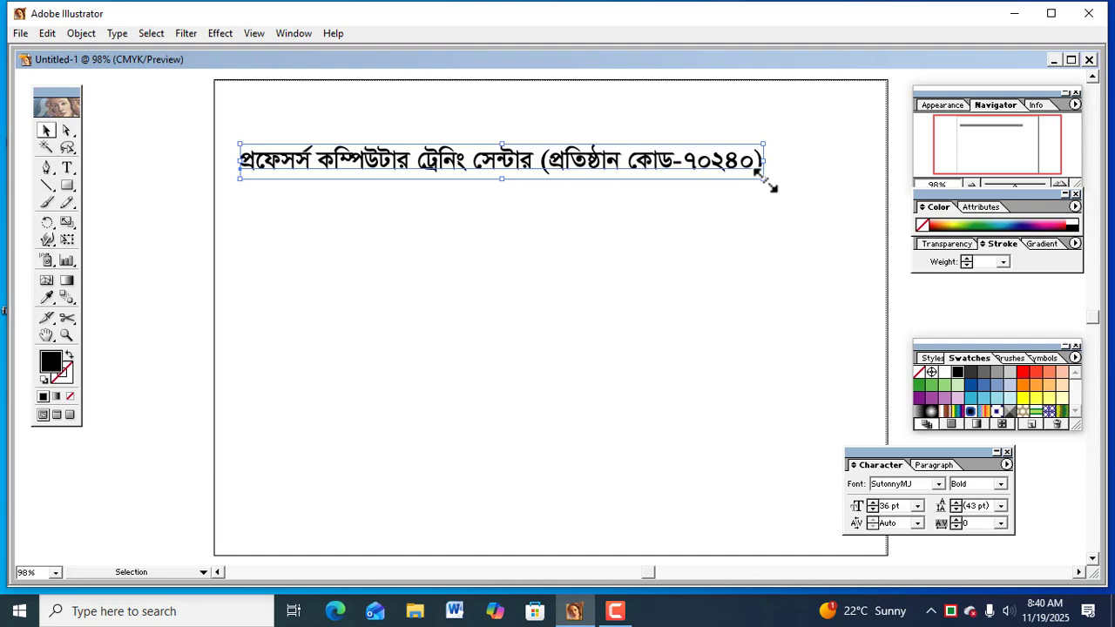
drag(764, 178, 807, 189)
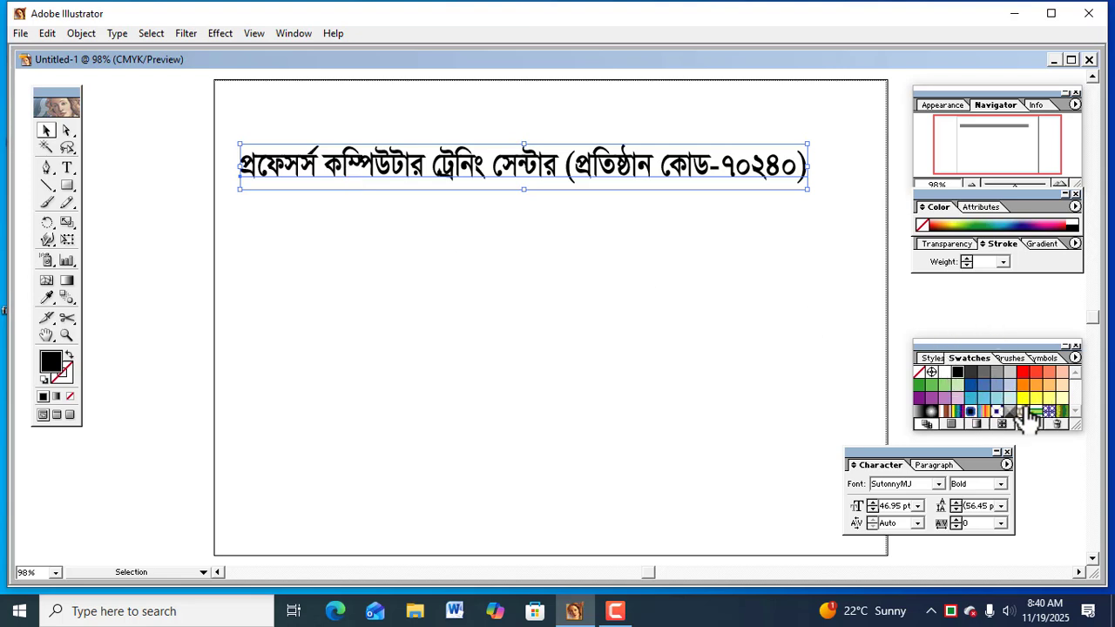
click(1024, 372)
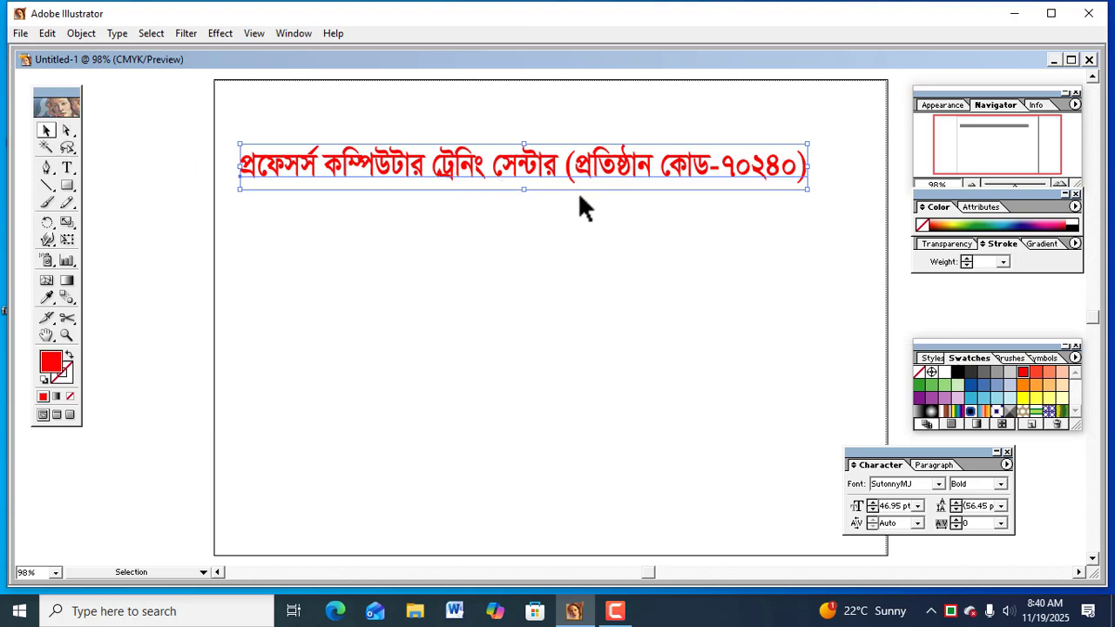
drag(522, 188, 523, 190)
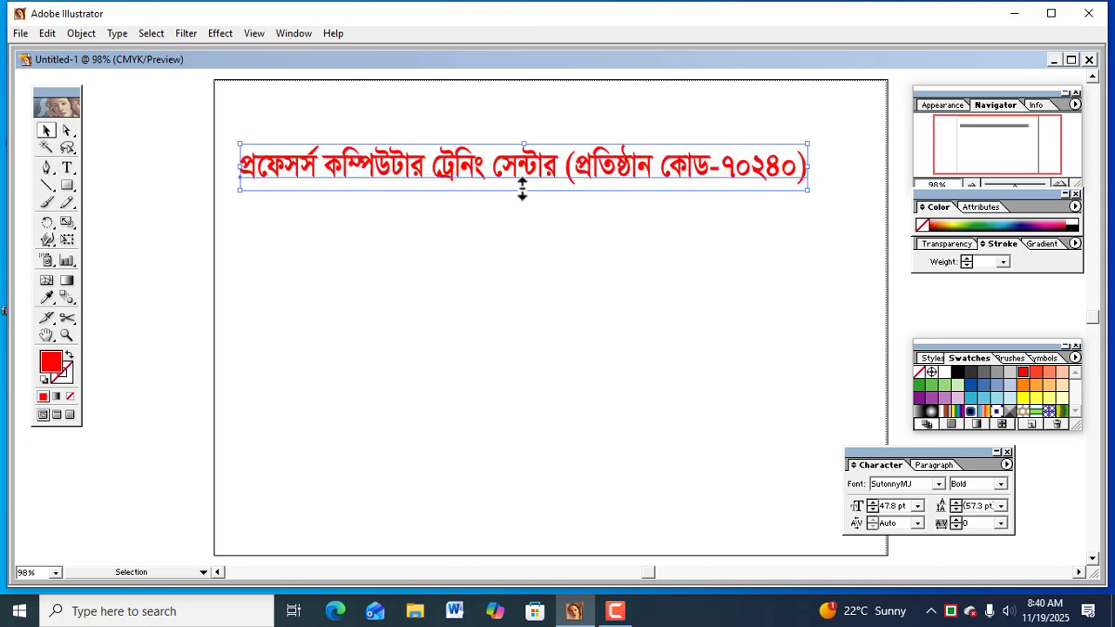
click(531, 248)
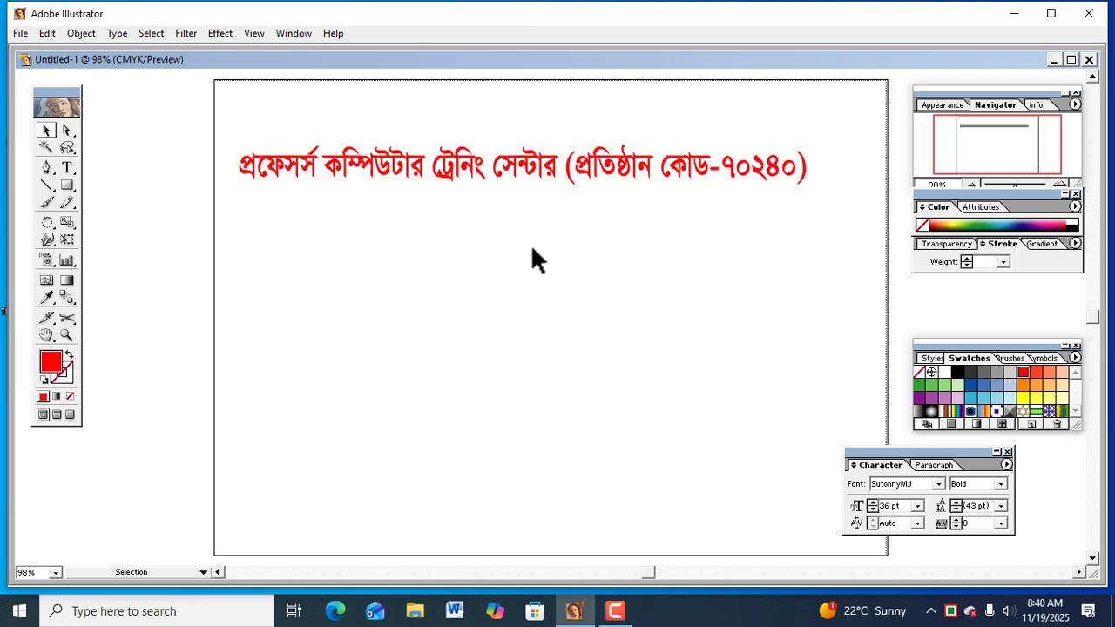
Step: Stretch the red heading taller to about 82 pt and fit it across almost the full width of the artboard
click(44, 131)
click(461, 173)
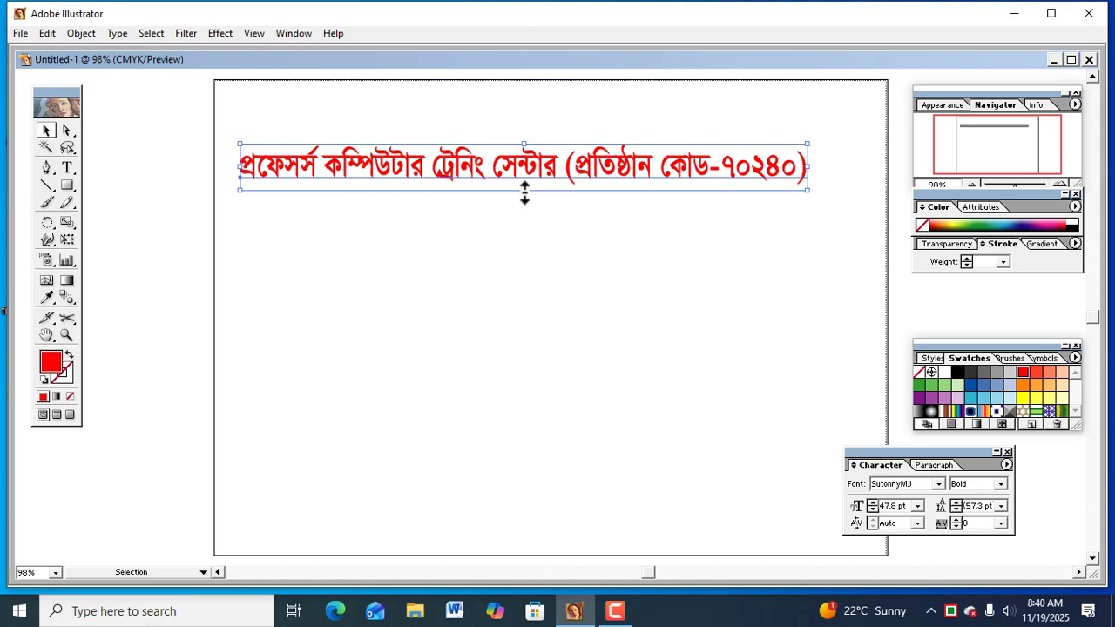
drag(524, 189, 523, 225)
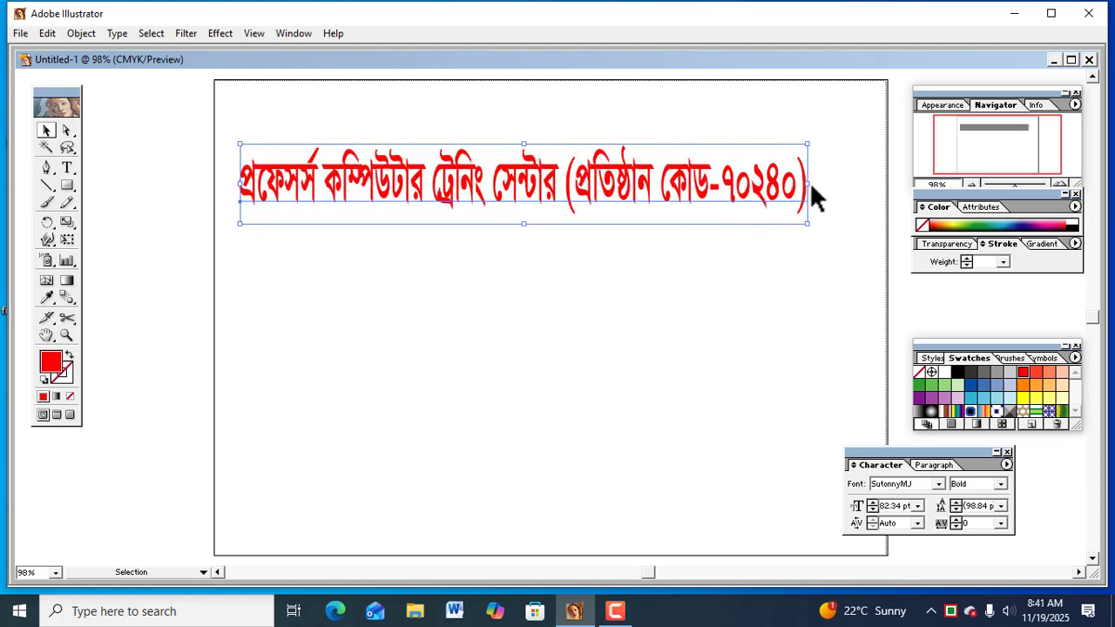
drag(807, 184, 887, 193)
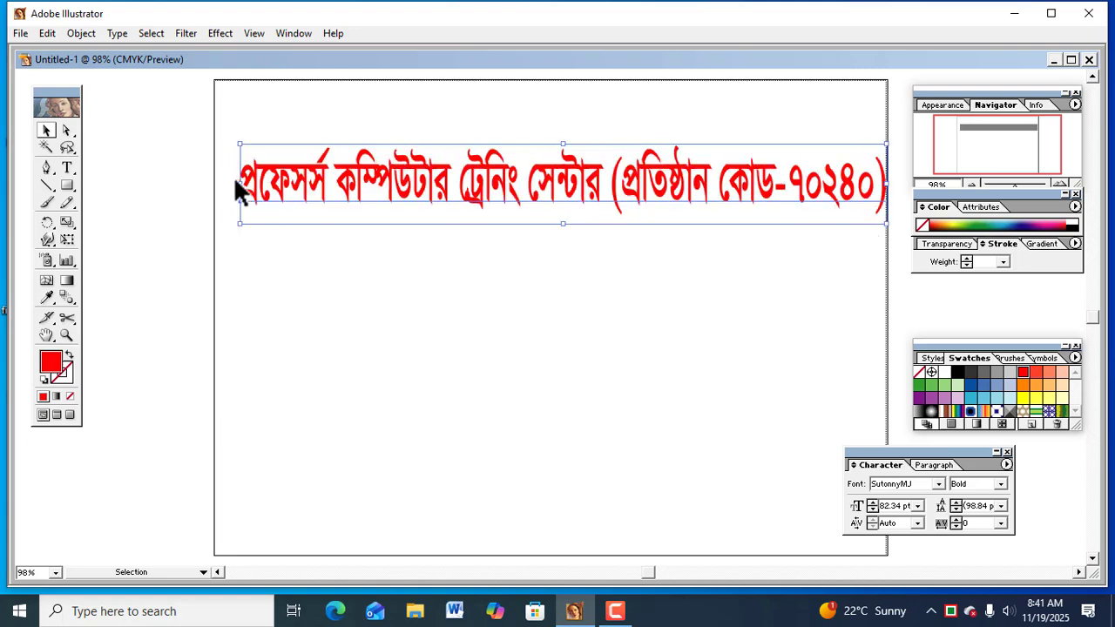
mouse_move(241, 183)
mouse_down()
mouse_move(169, 183)
mouse_move(233, 203)
mouse_up()
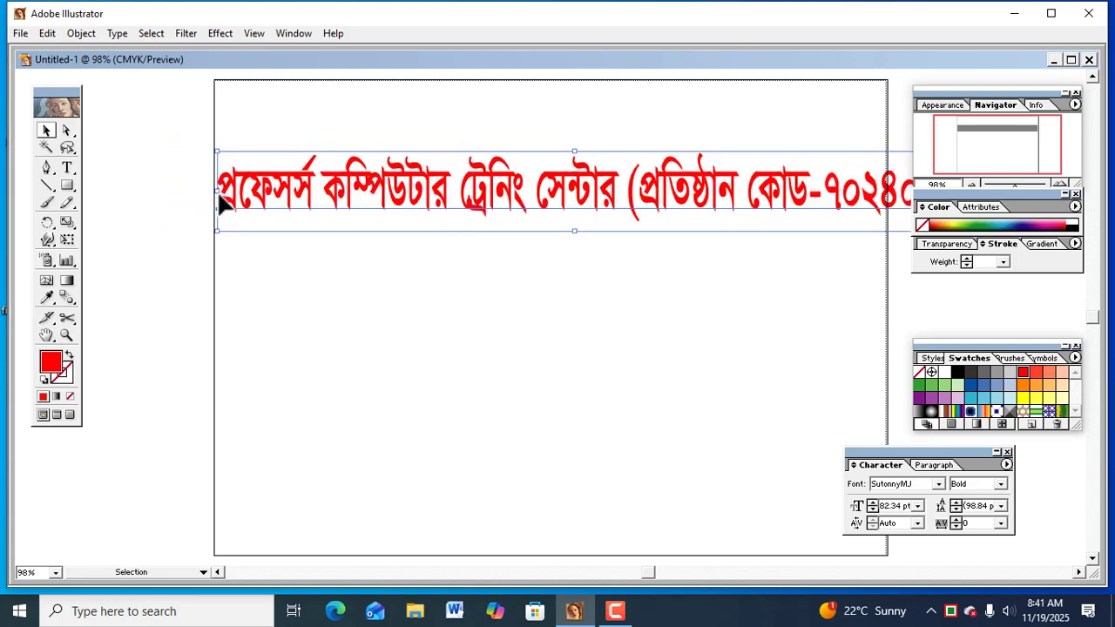
drag(217, 190, 273, 191)
drag(397, 198, 358, 193)
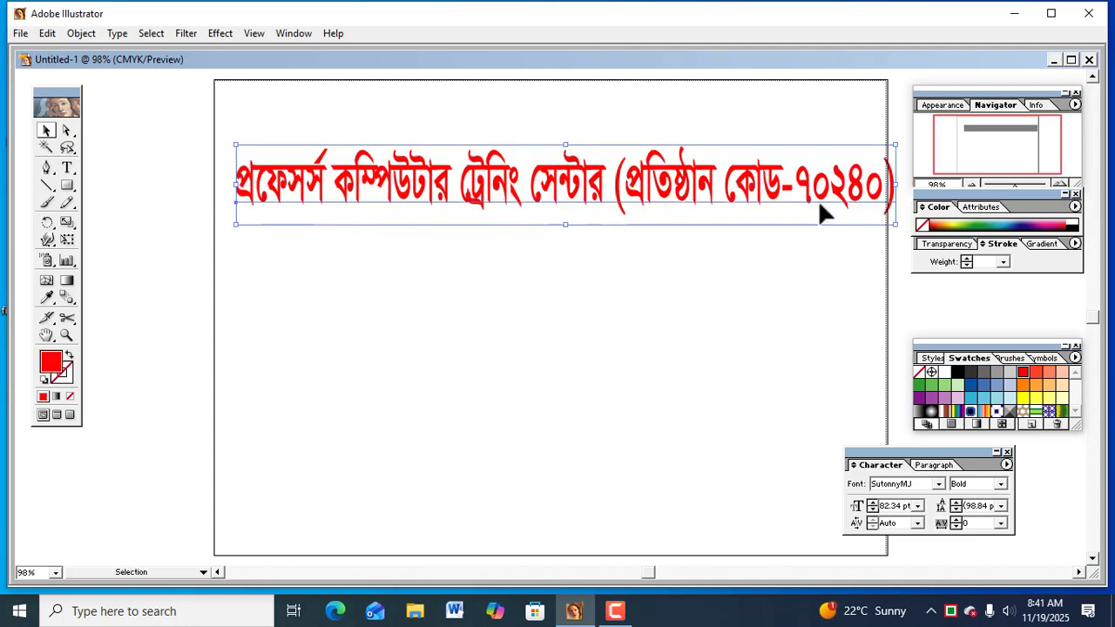
drag(894, 185, 872, 185)
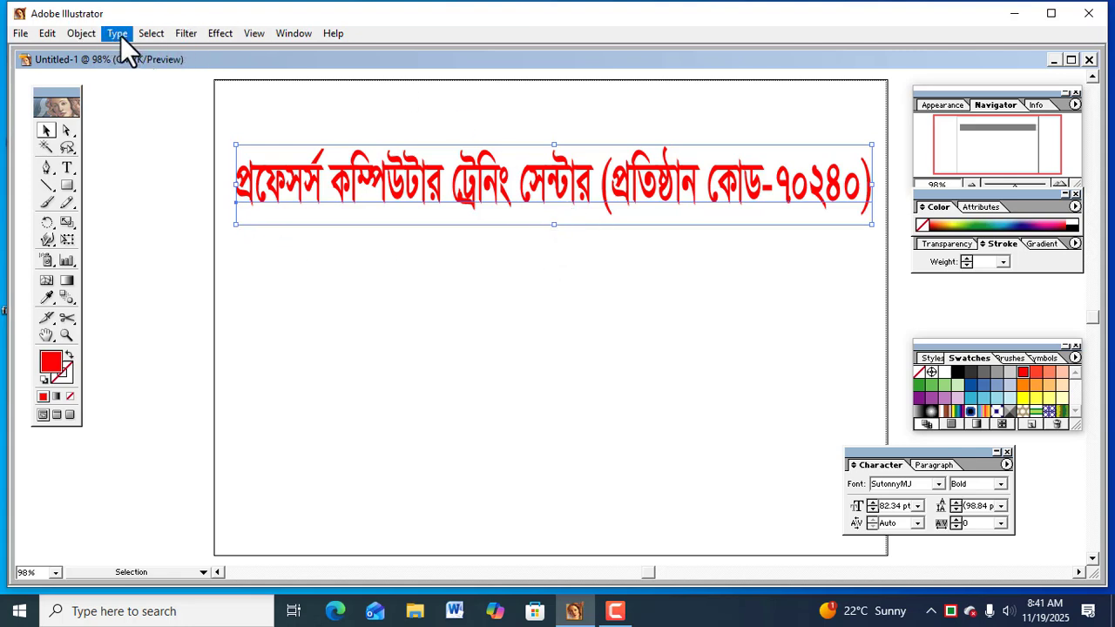
Step: Start an envelope warp on the heading with preview on, using the Arc style, horizontal orientation and a 29% bend
click(81, 35)
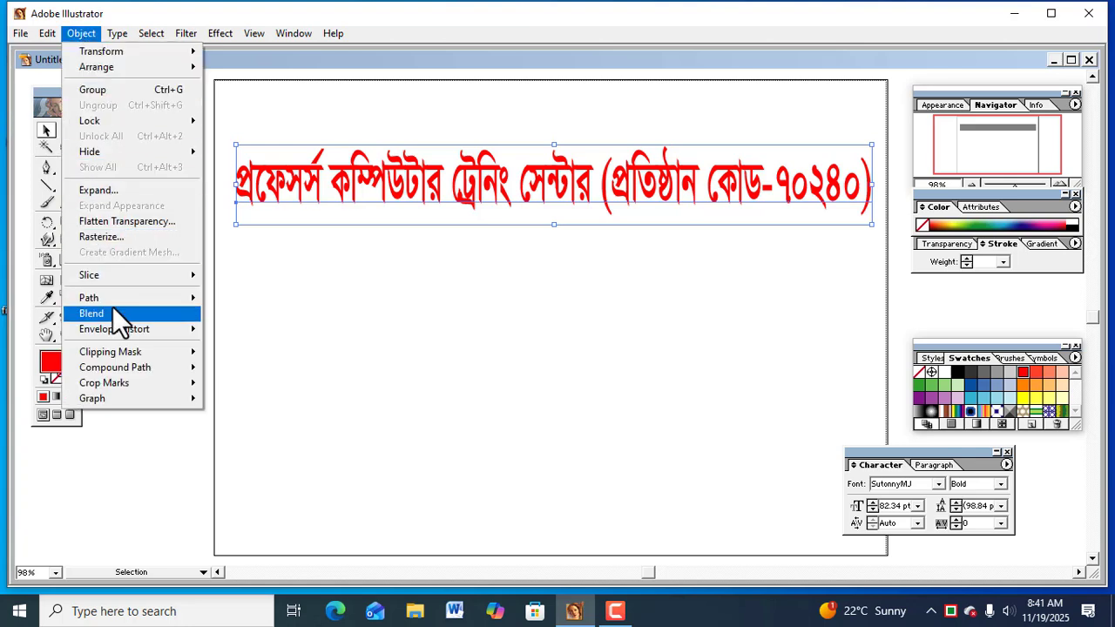
mouse_move(114, 292)
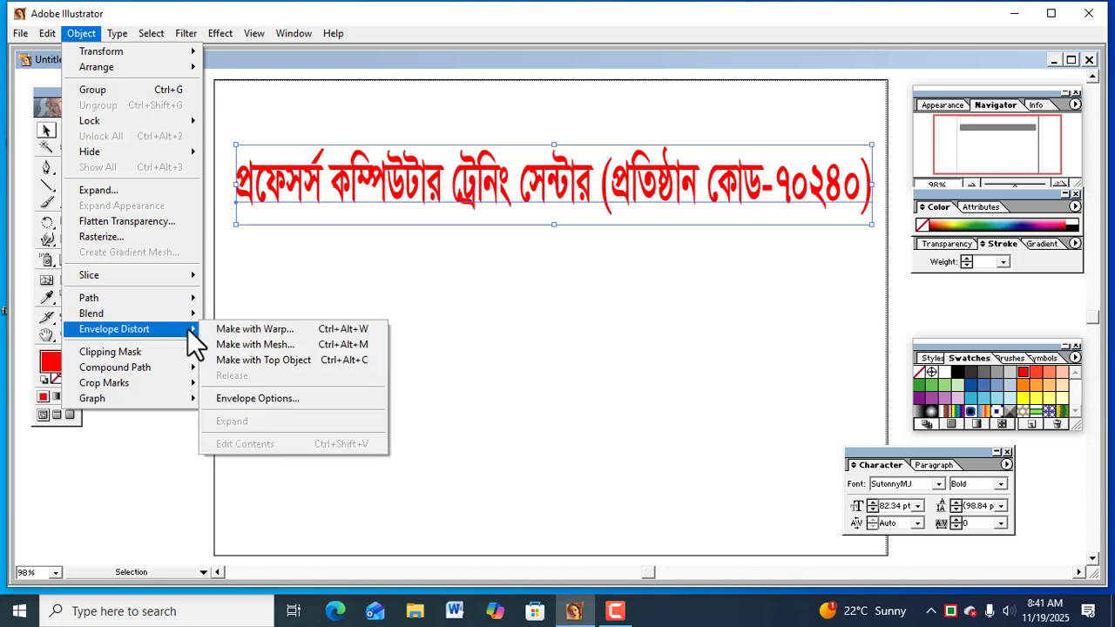
click(251, 329)
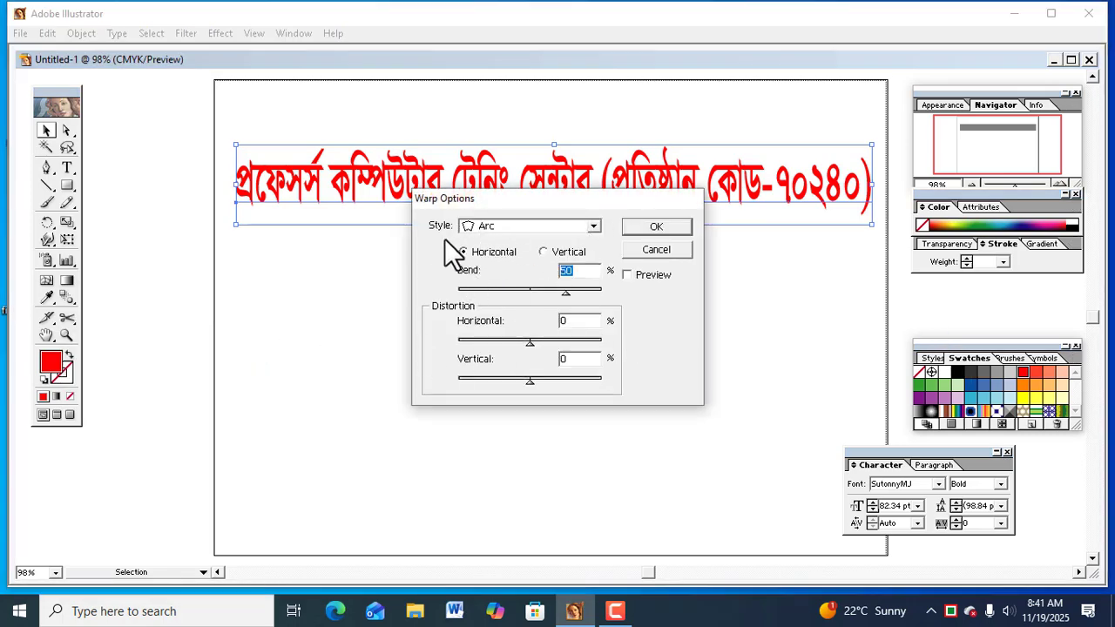
click(628, 274)
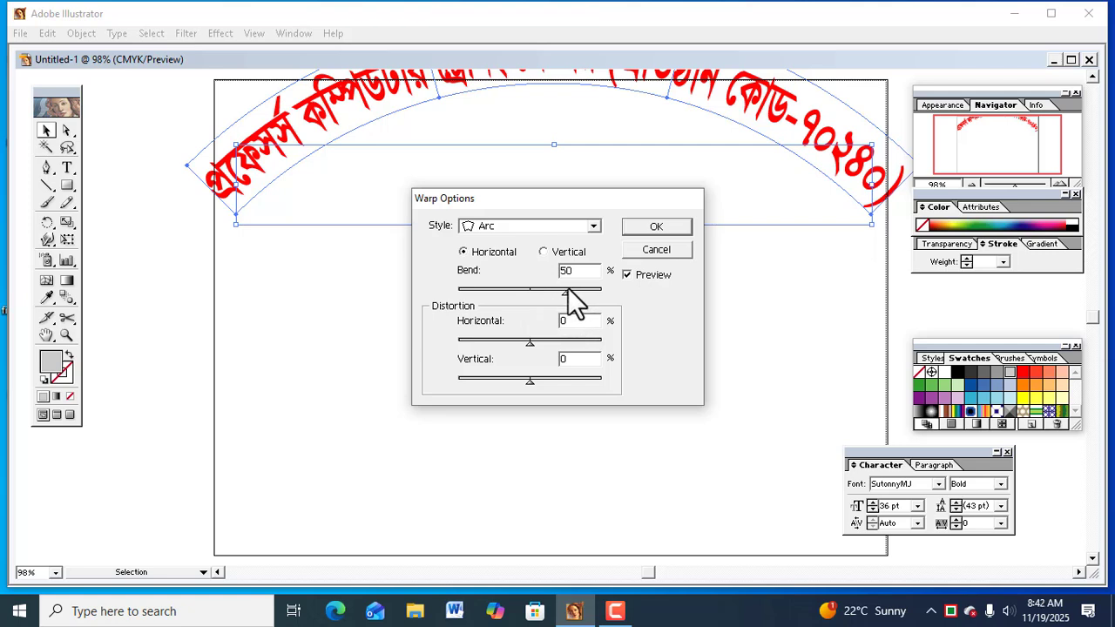
drag(567, 291, 502, 294)
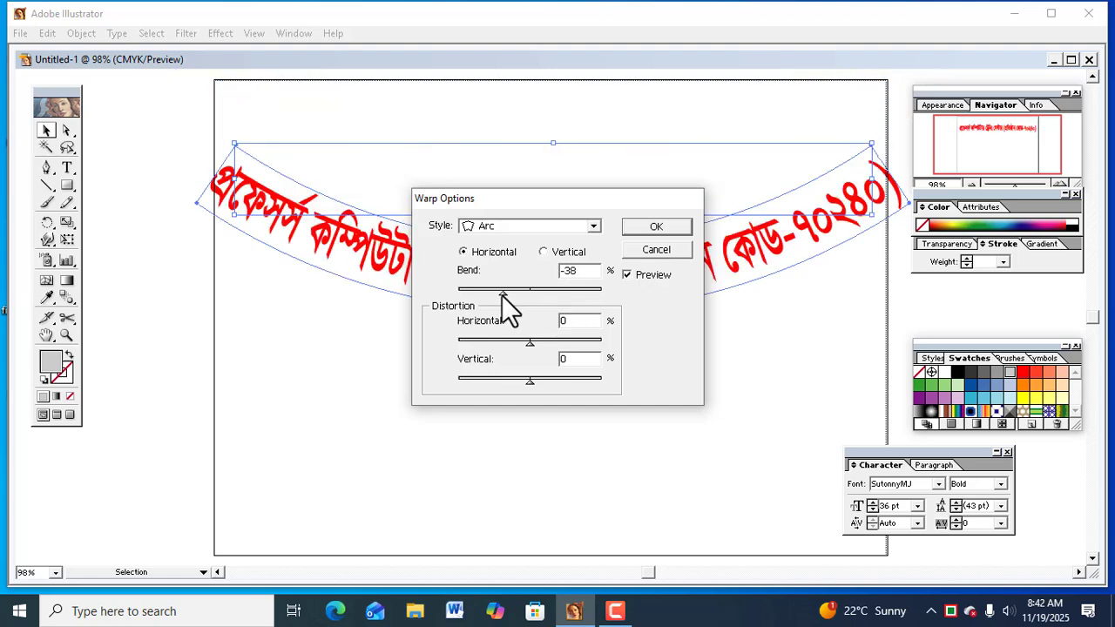
drag(526, 201, 153, 289)
drag(127, 380, 175, 381)
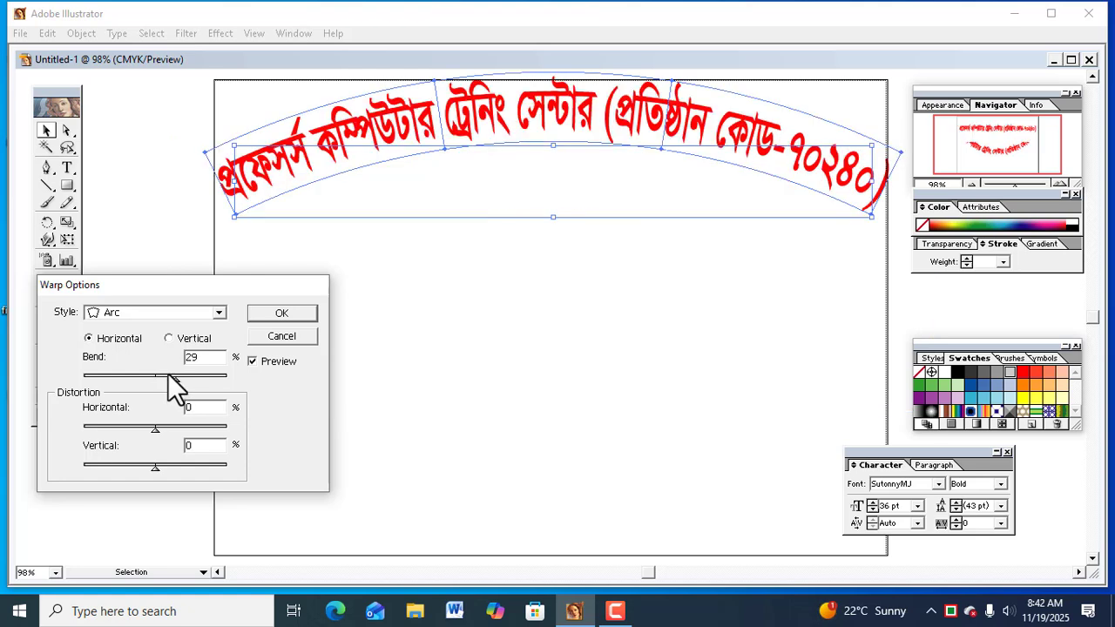
Step: Switch the heading's warp style to Arc Lower and set the bend to 41%
click(219, 311)
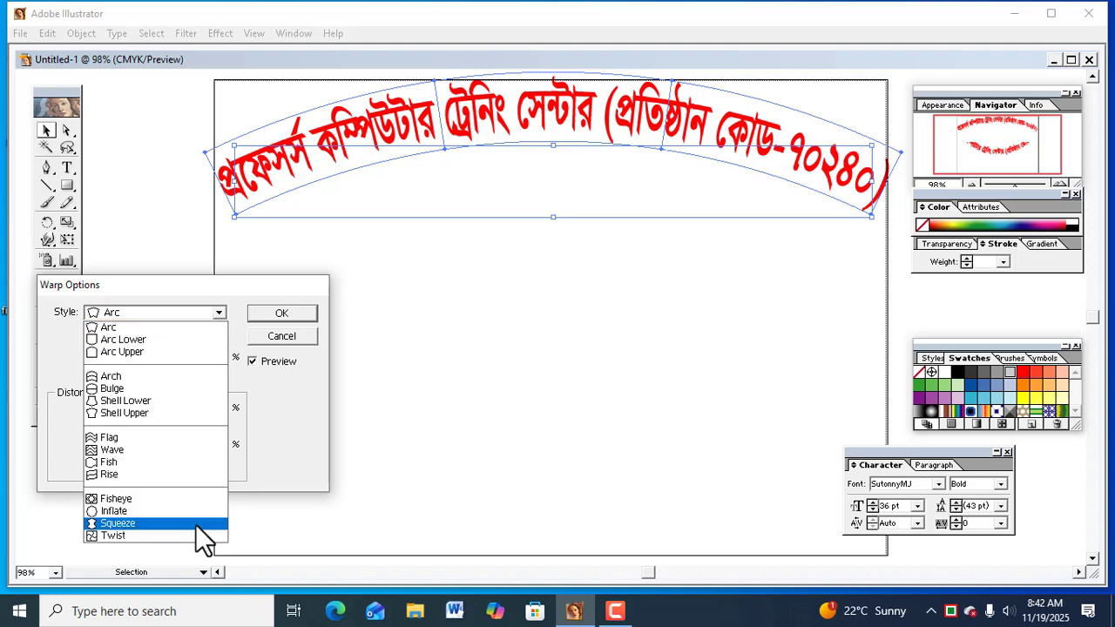
click(128, 338)
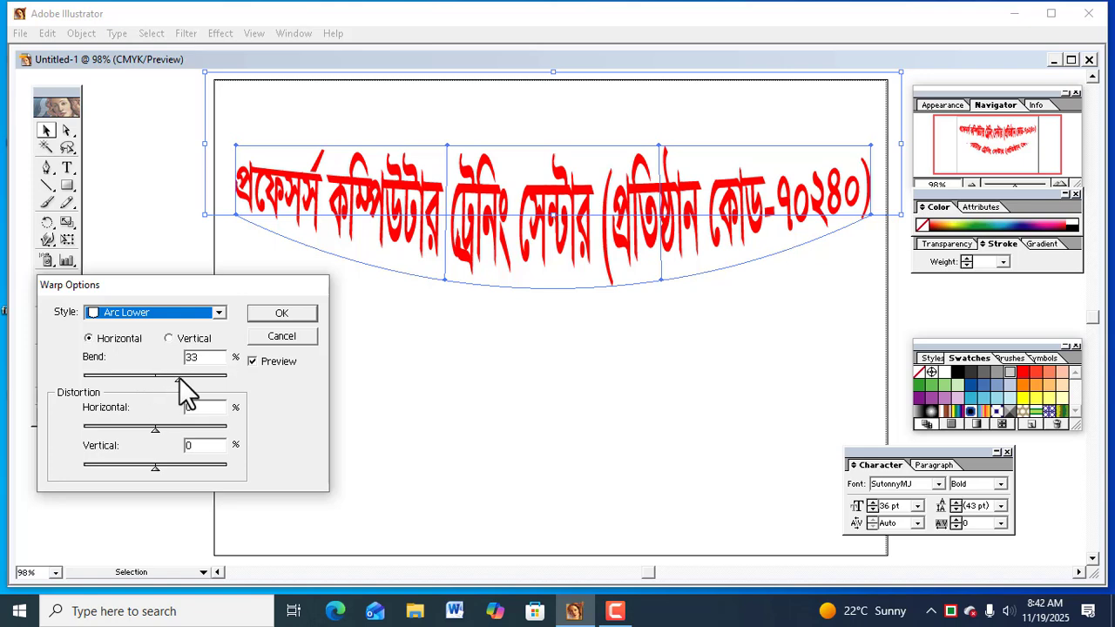
drag(178, 377, 183, 377)
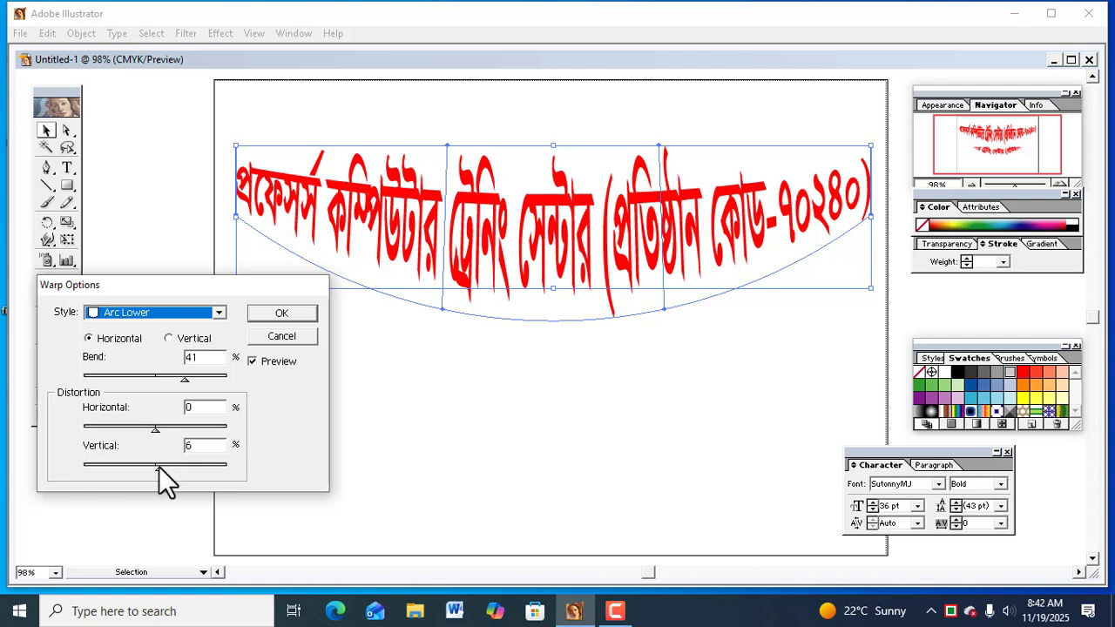
Step: Try vertical distortions of 30% and -29% and a horizontal distortion of 26% on the Arc Lower warp
drag(159, 466, 176, 466)
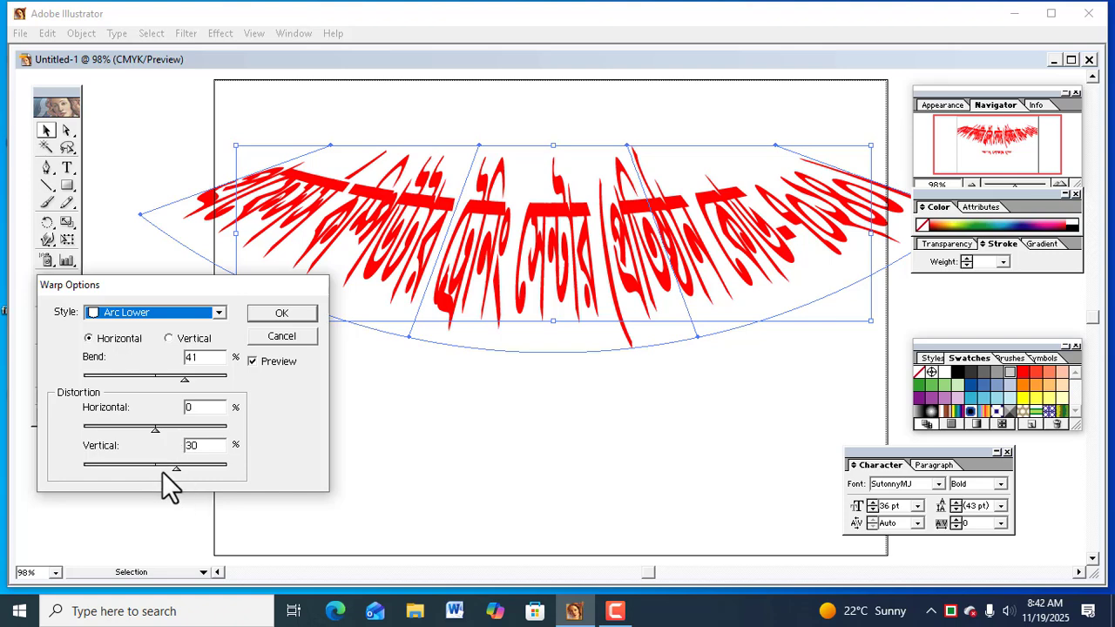
drag(170, 469, 135, 466)
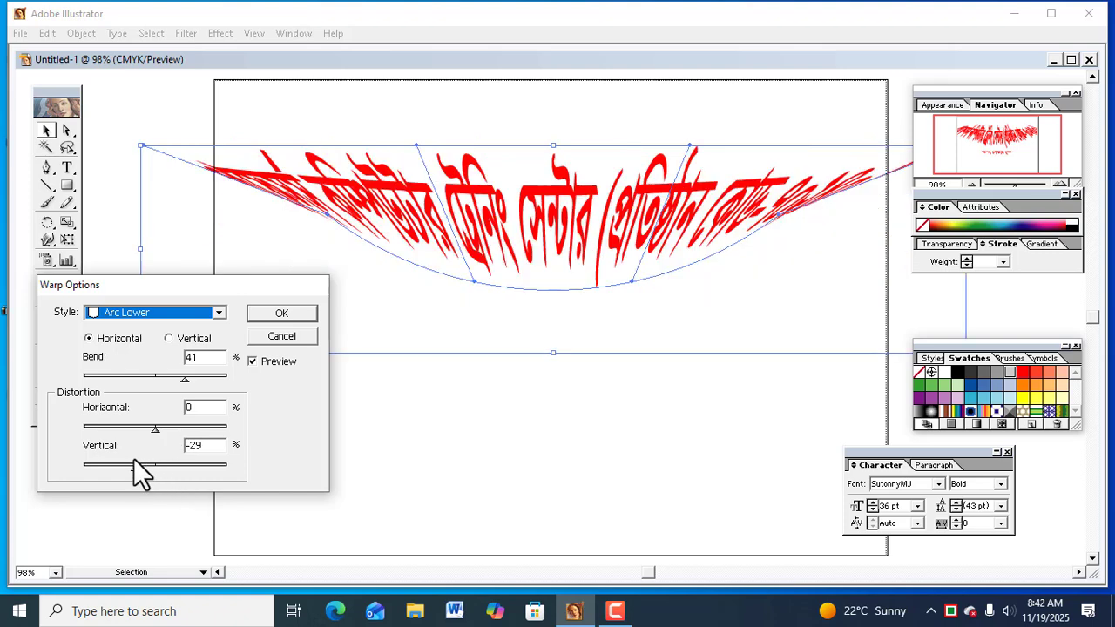
drag(155, 428, 173, 428)
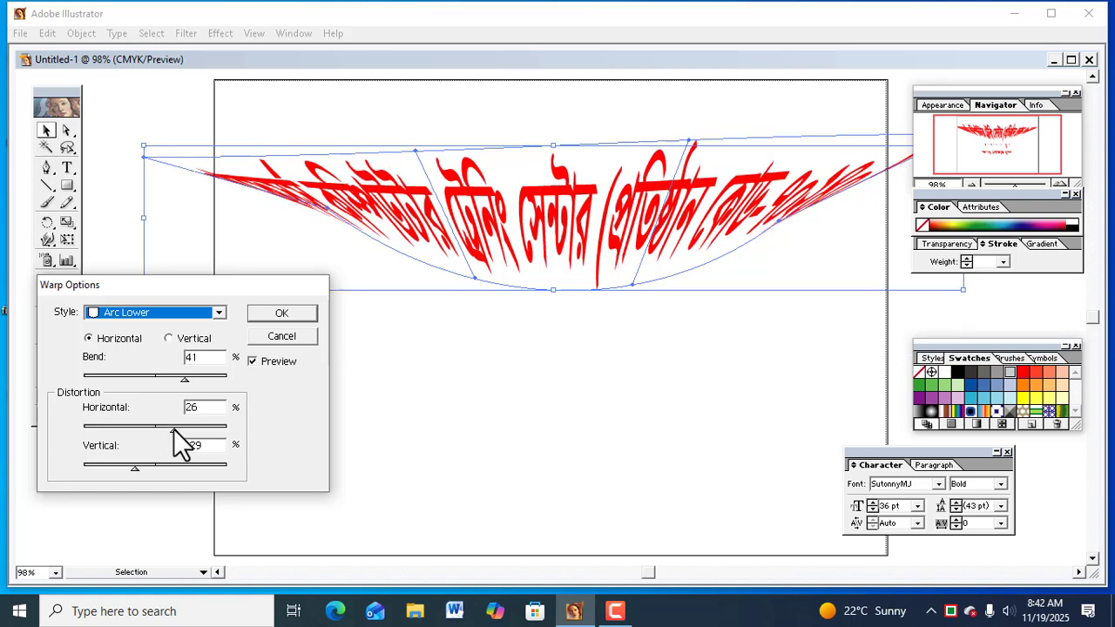
Step: Reset both the horizontal and vertical distortion of the warp to 0%
double_click(196, 407)
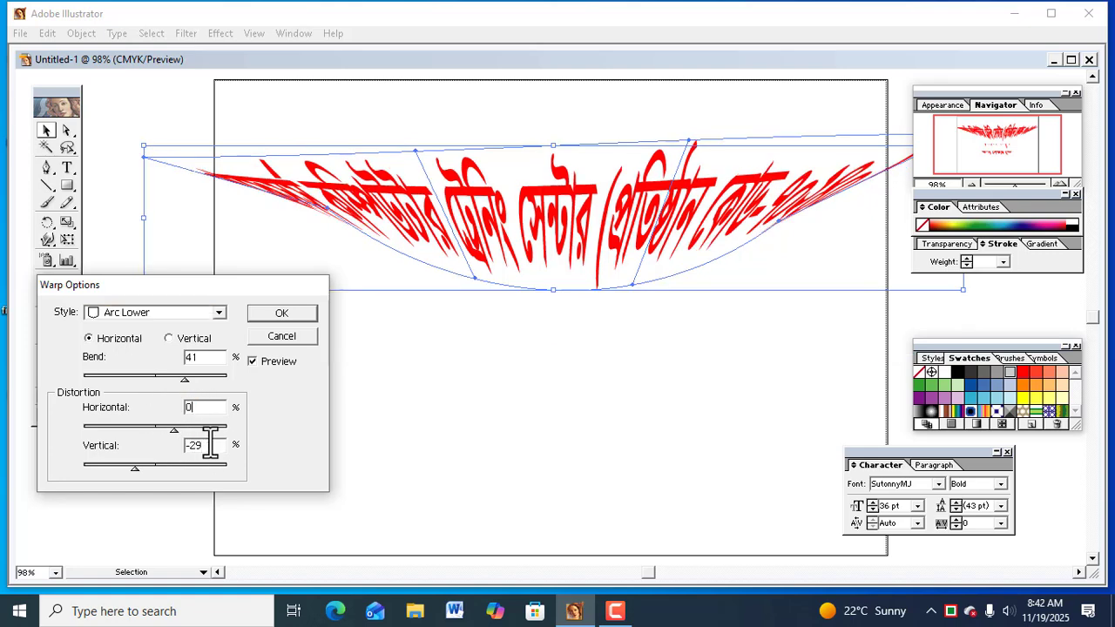
key(Tab)
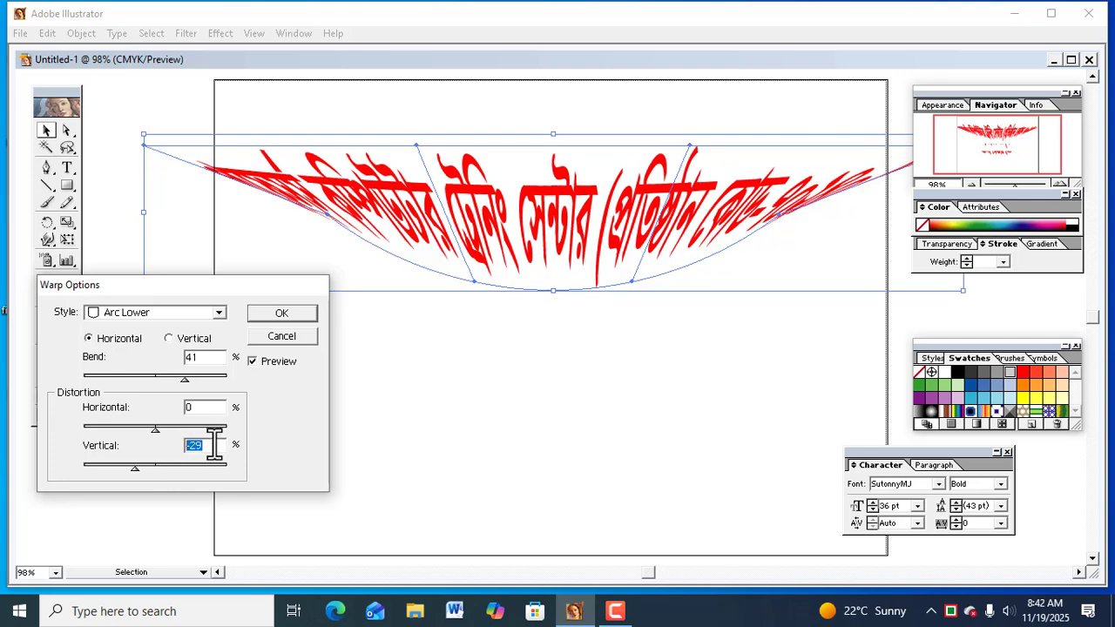
text(0)
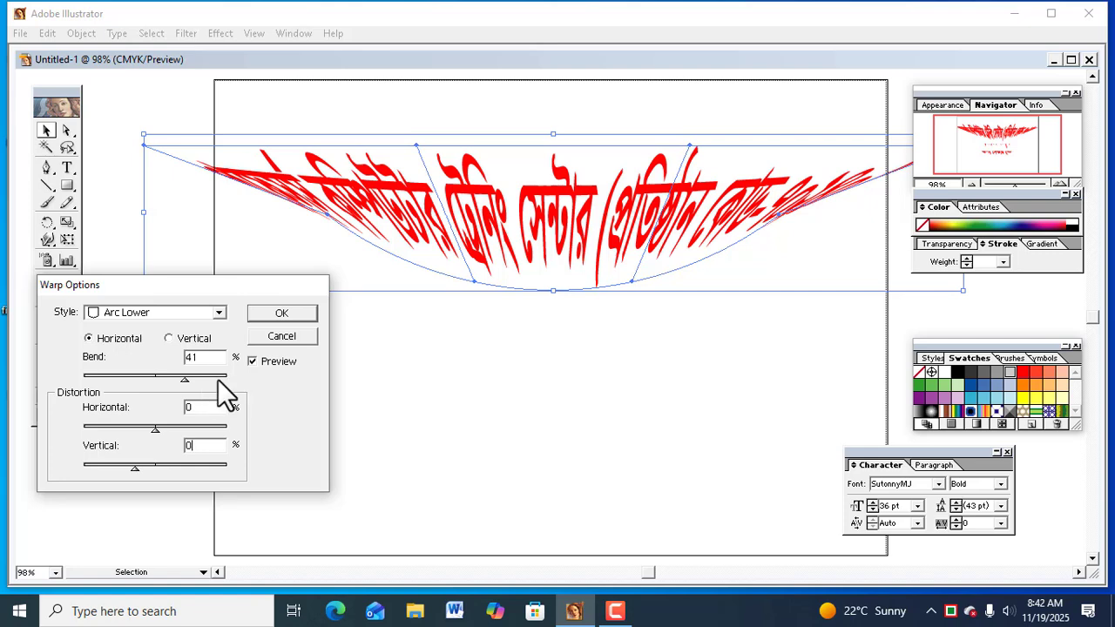
key(Tab)
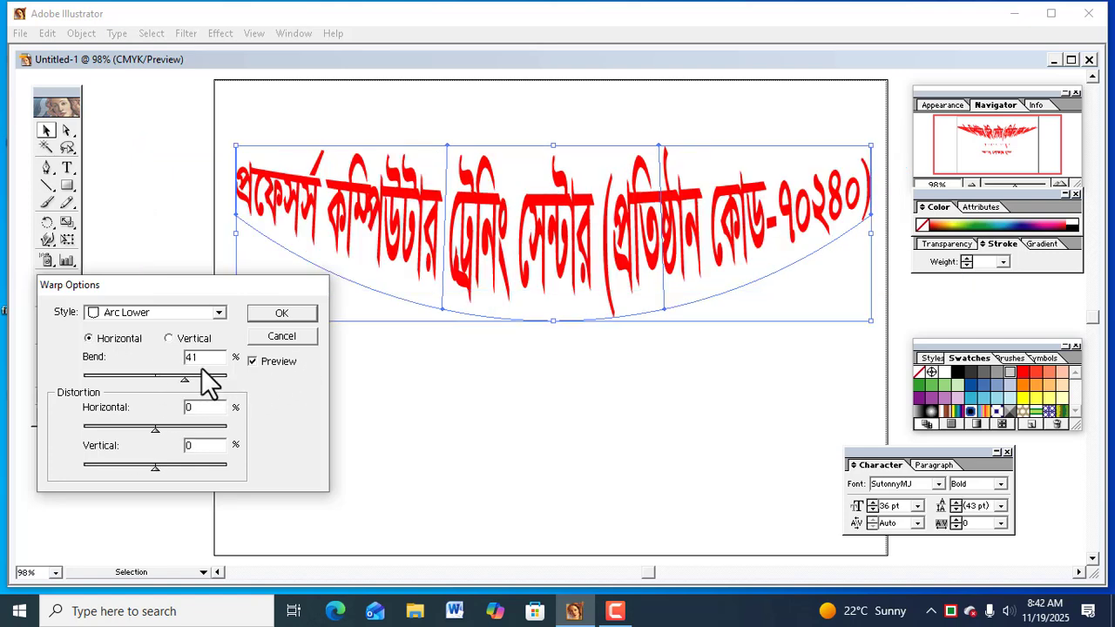
Step: Try the Arc Upper, Arch and Bulge warp styles on the heading, keeping the same bend
click(220, 314)
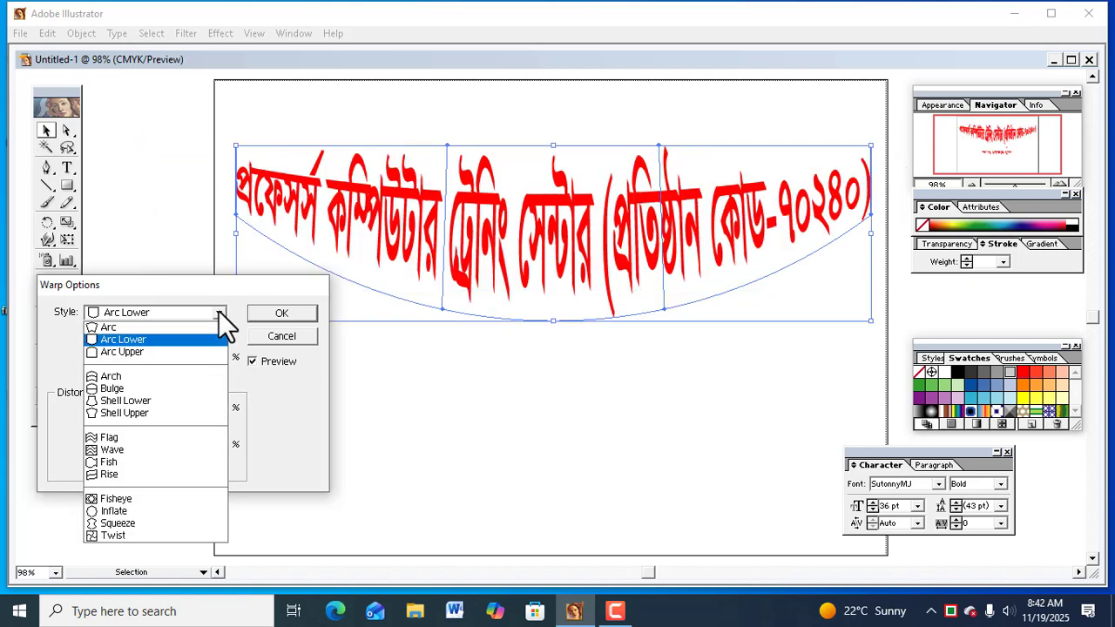
click(136, 351)
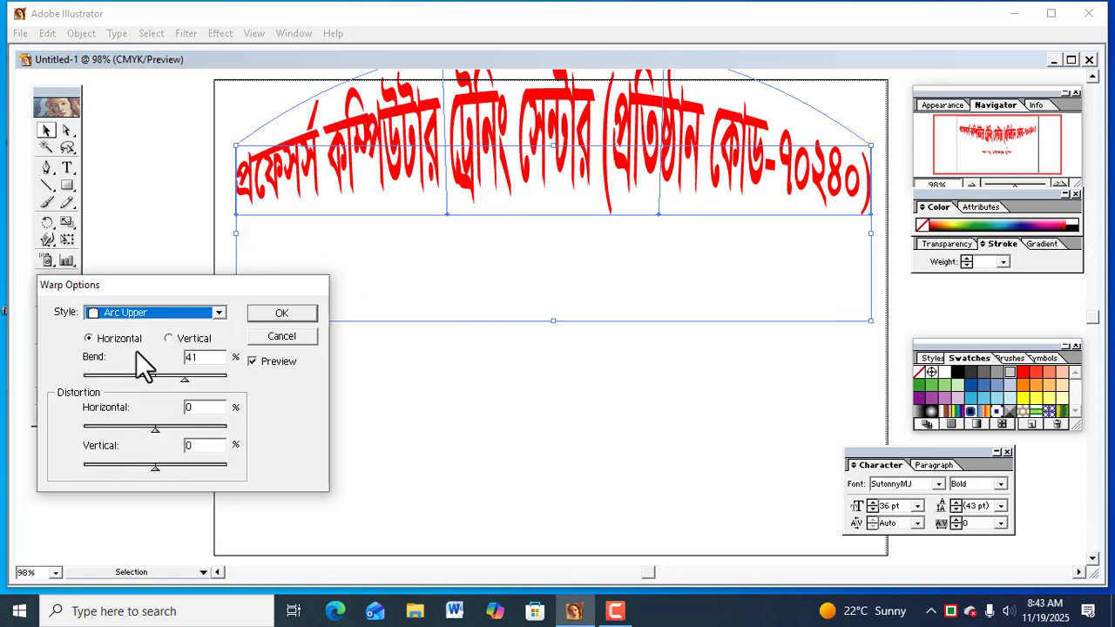
click(220, 312)
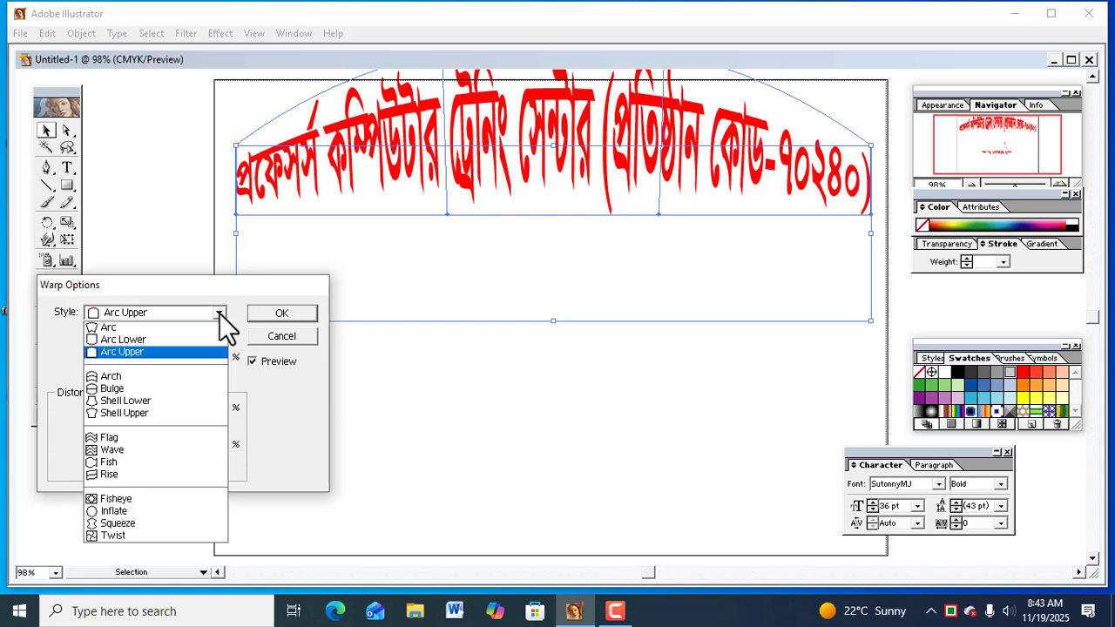
click(120, 376)
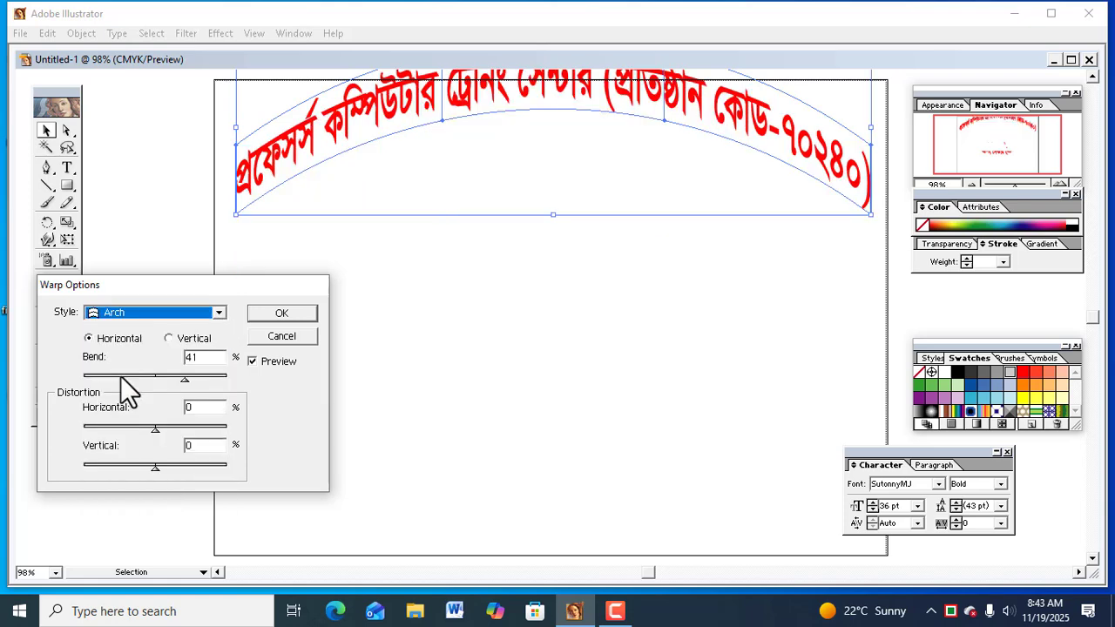
click(219, 314)
click(127, 387)
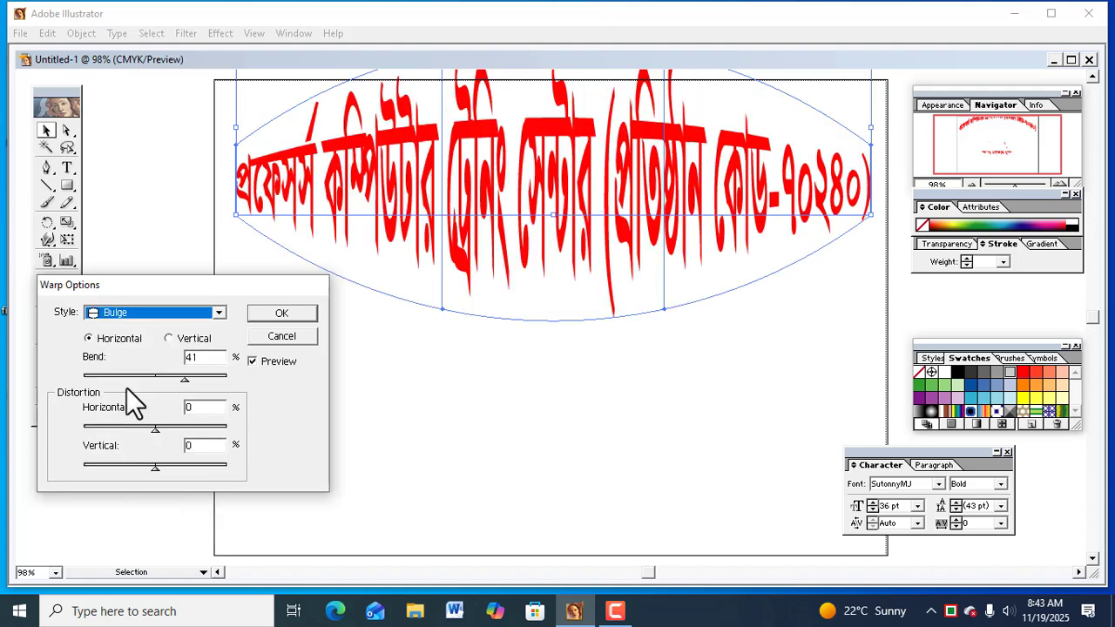
Step: Try the Shell Lower and Shell Upper warp styles, reducing the bend to 36% for Shell Upper
click(218, 314)
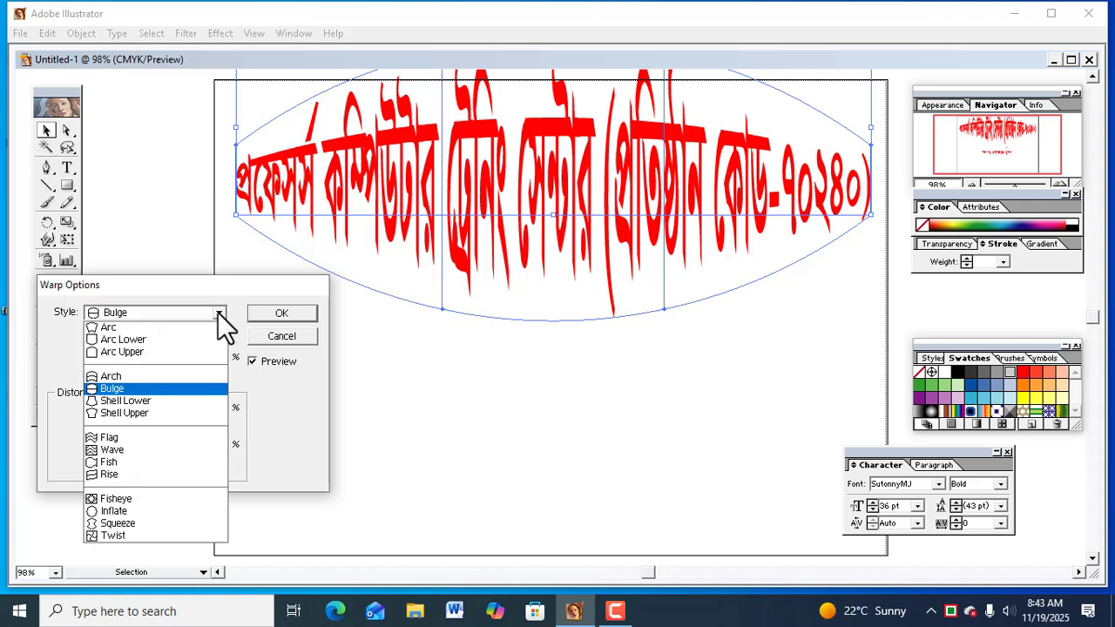
click(138, 401)
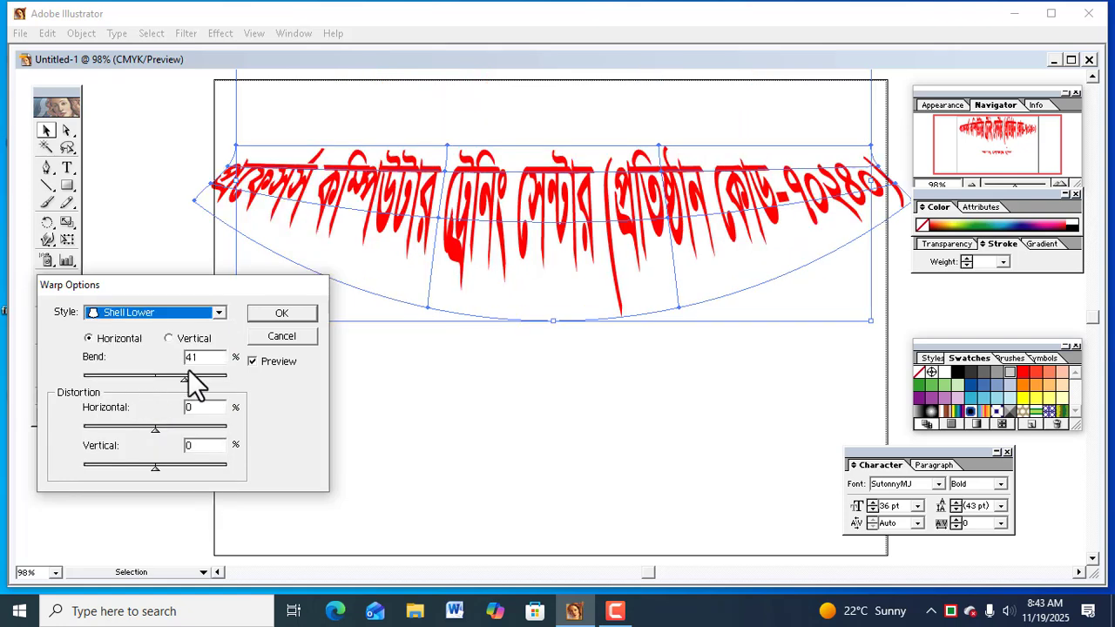
click(220, 312)
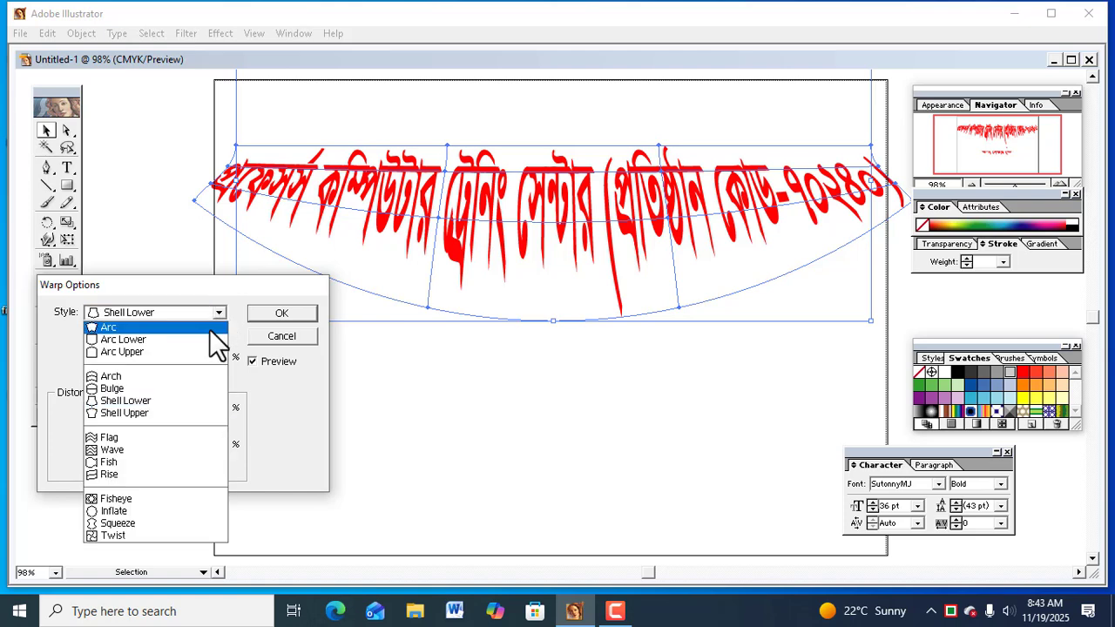
click(155, 413)
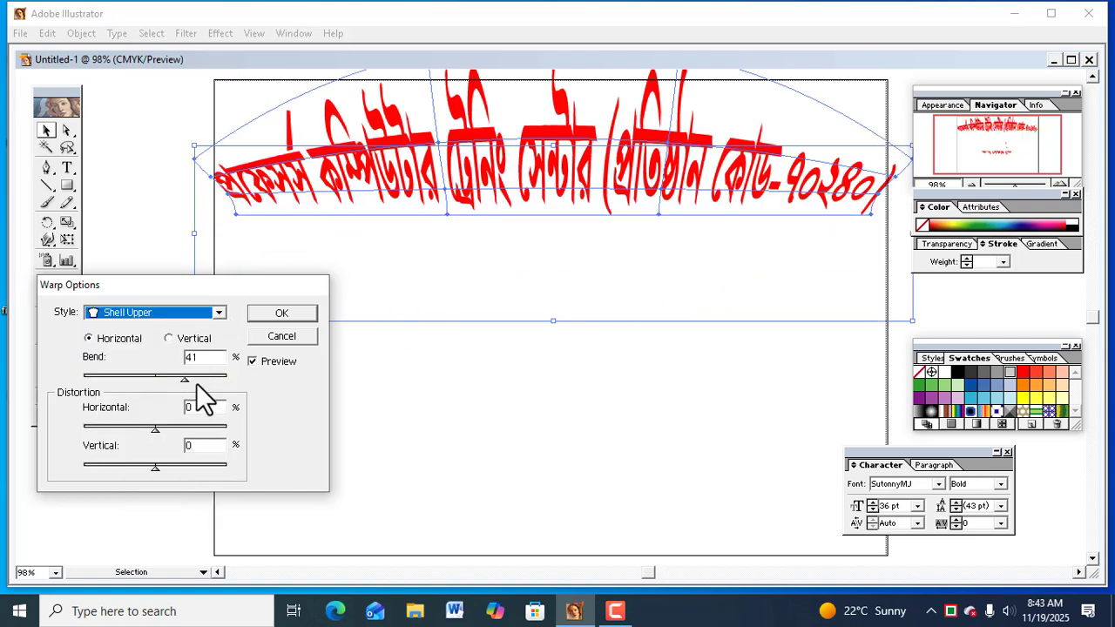
mouse_move(187, 380)
mouse_down()
mouse_move(201, 380)
mouse_move(94, 385)
mouse_move(196, 396)
mouse_move(180, 375)
mouse_up()
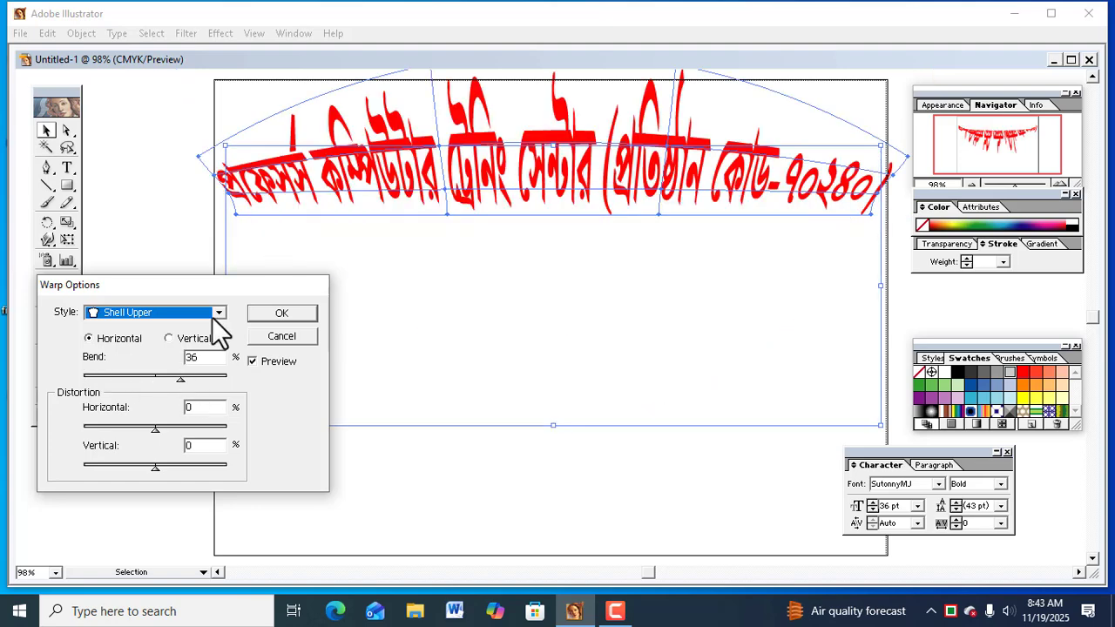
Step: Try the Flag warp style in vertical and horizontal orientation, keep it horizontal, and set the bend to -50%
click(219, 313)
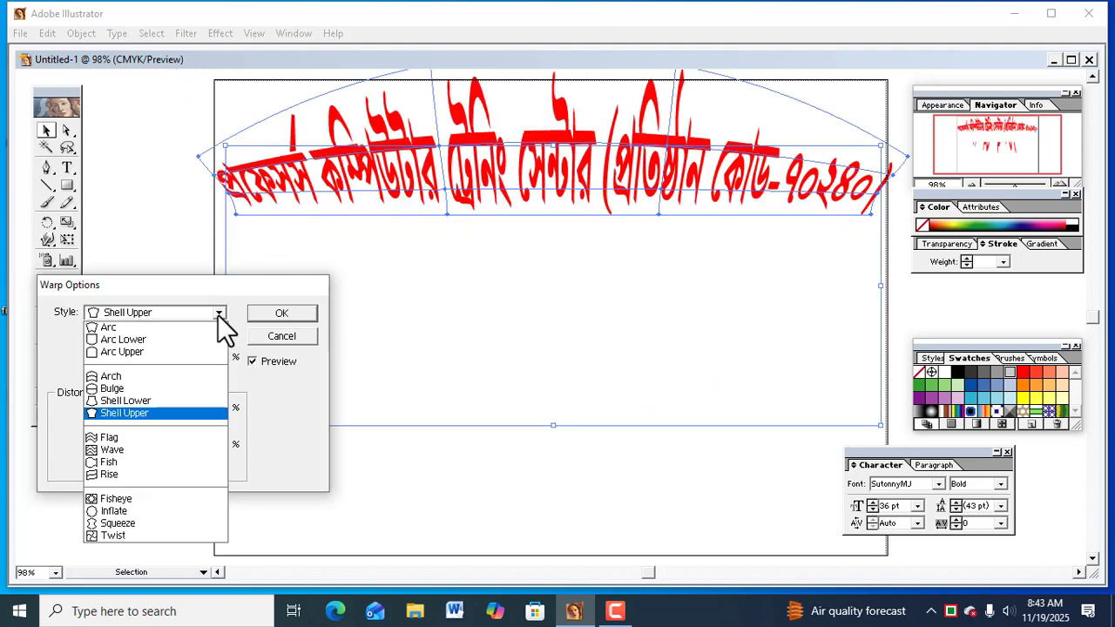
click(126, 437)
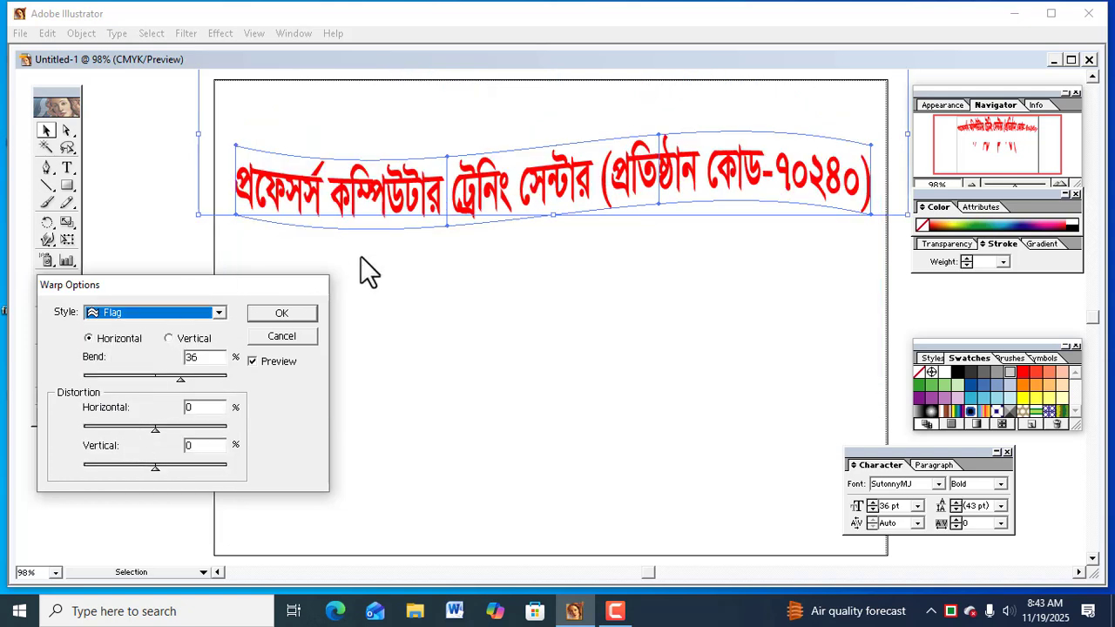
click(184, 338)
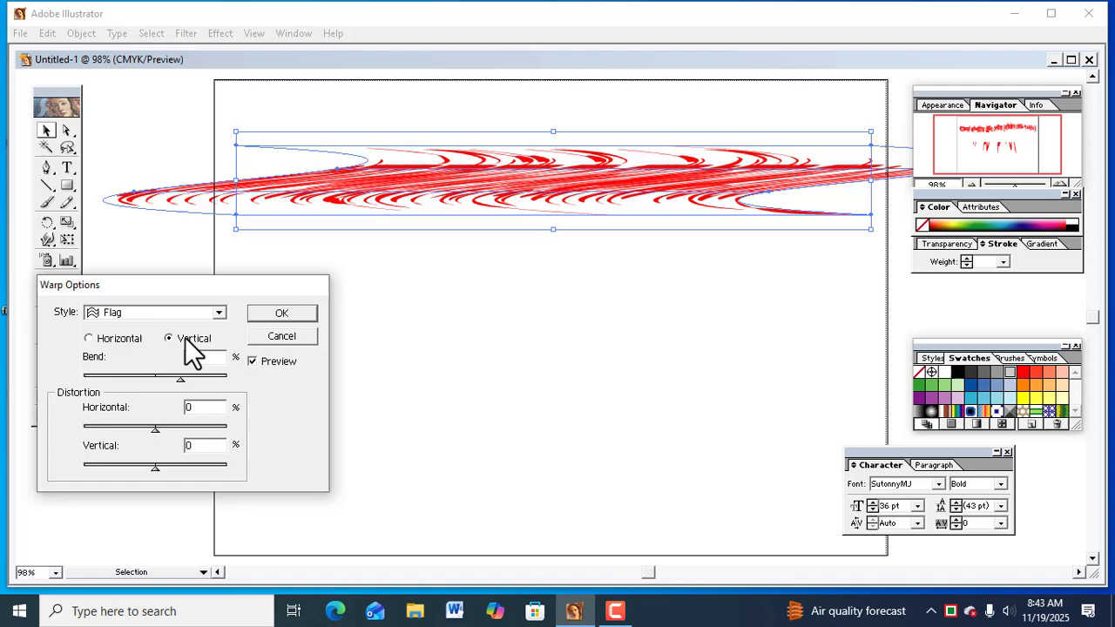
click(88, 339)
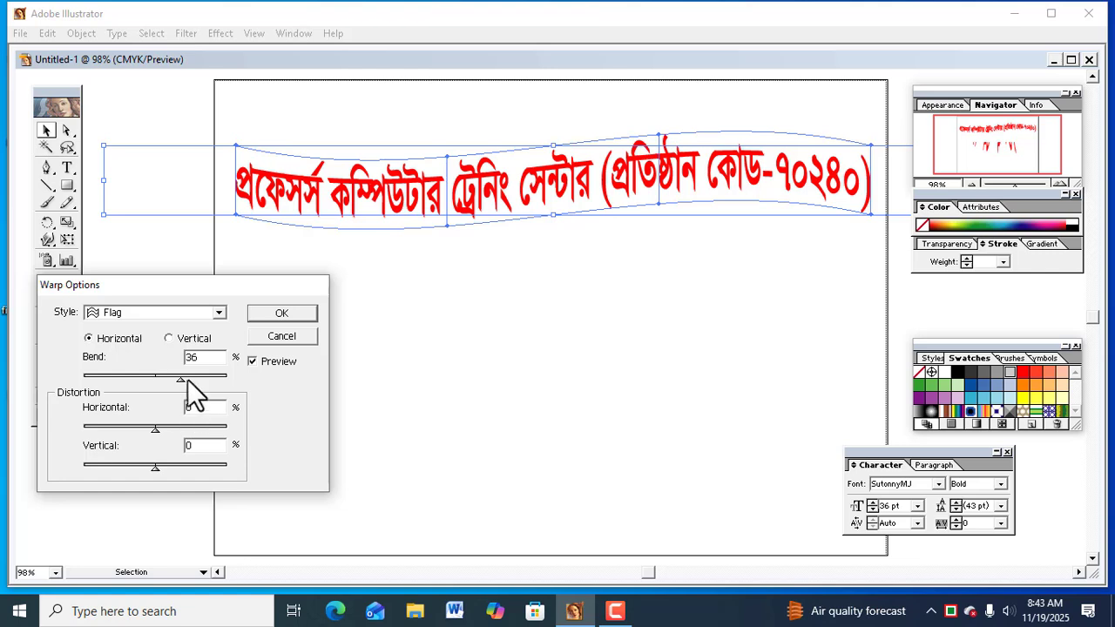
drag(186, 380, 222, 383)
drag(131, 374, 123, 372)
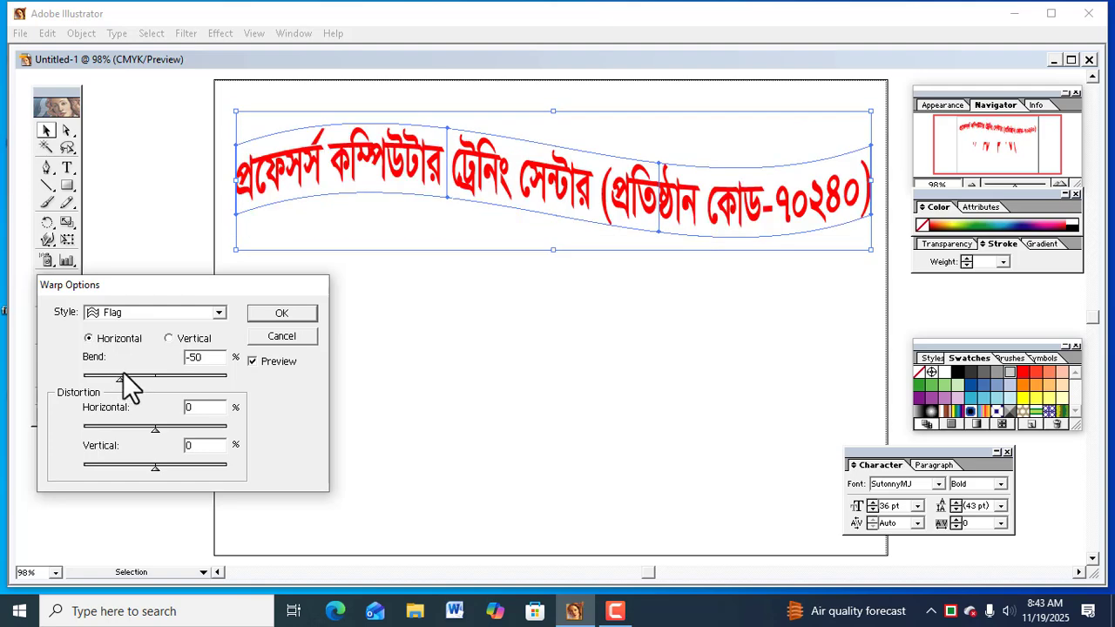
Step: Try the Wave, Fish and Rise warp styles on the heading, keeping the negative bend
click(218, 314)
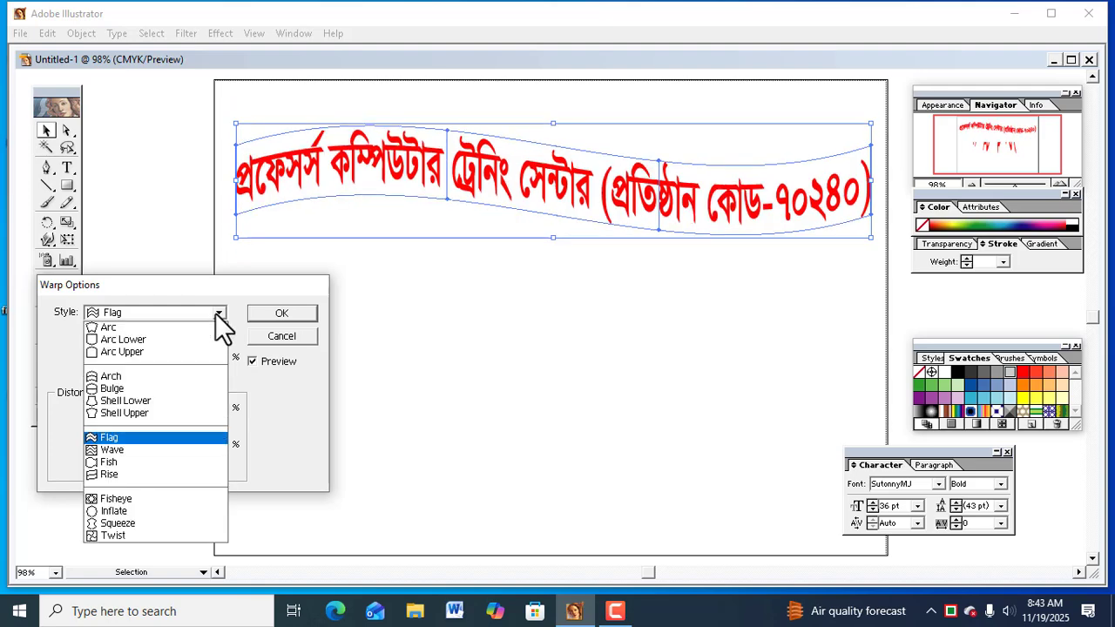
click(150, 450)
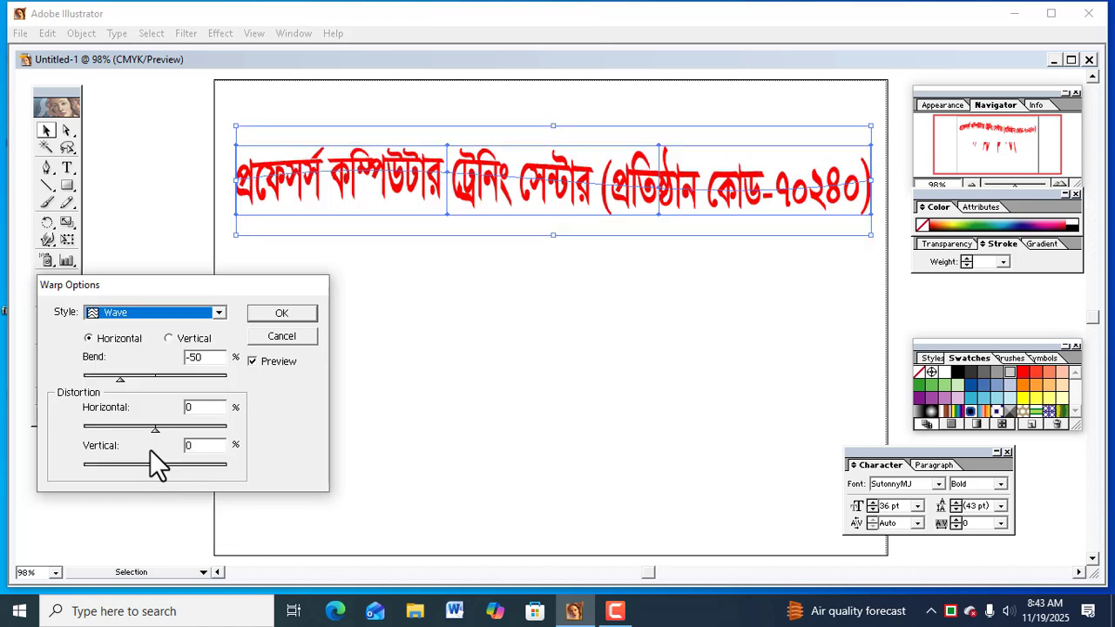
click(211, 311)
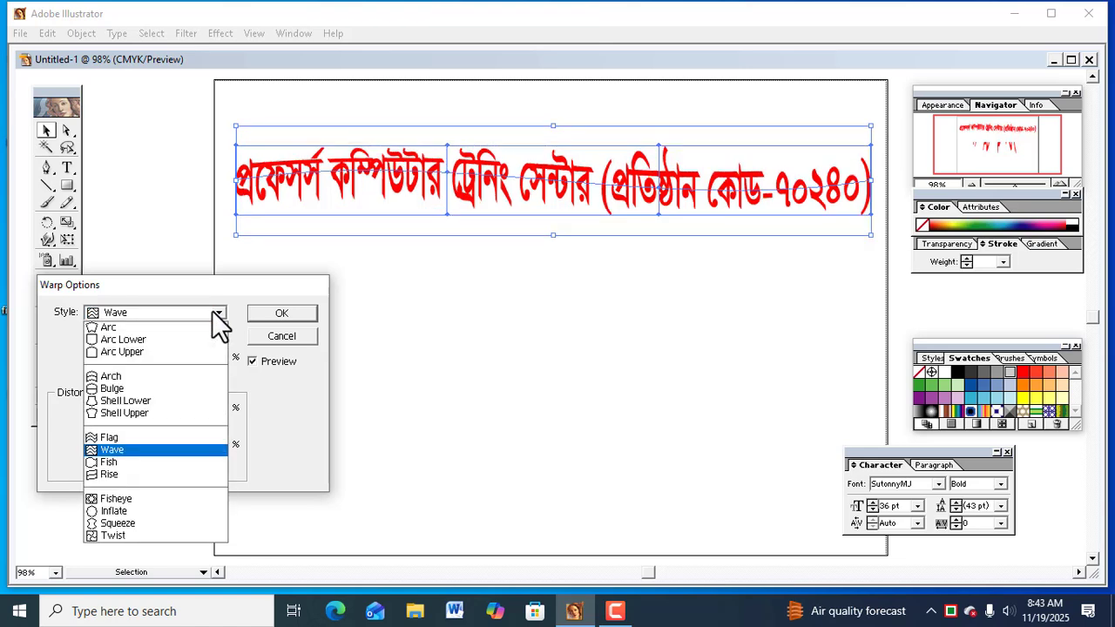
click(127, 461)
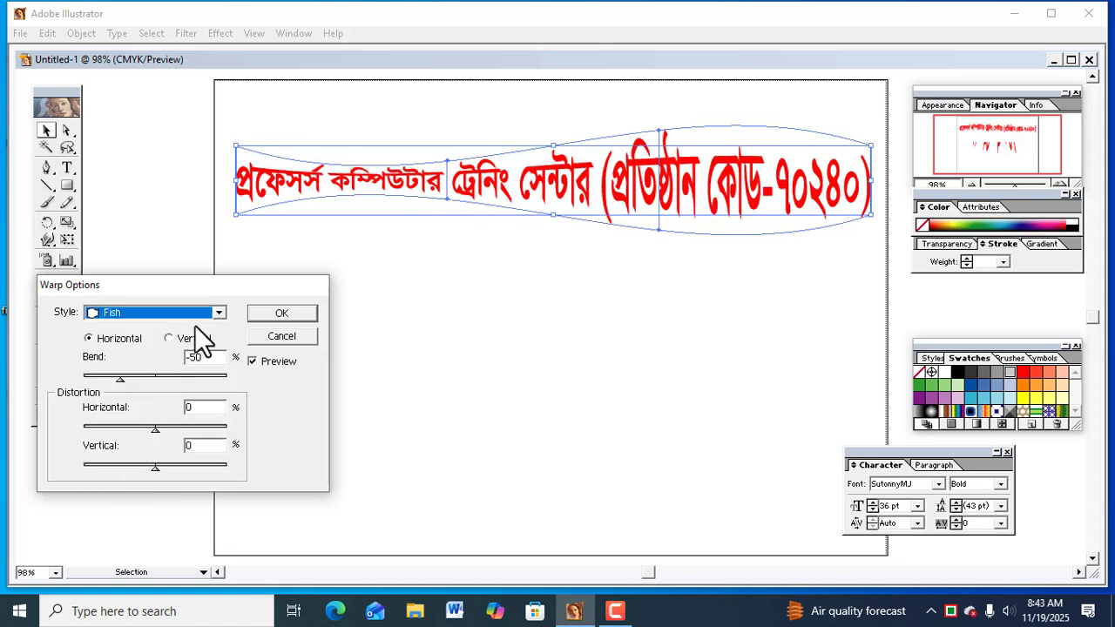
click(214, 312)
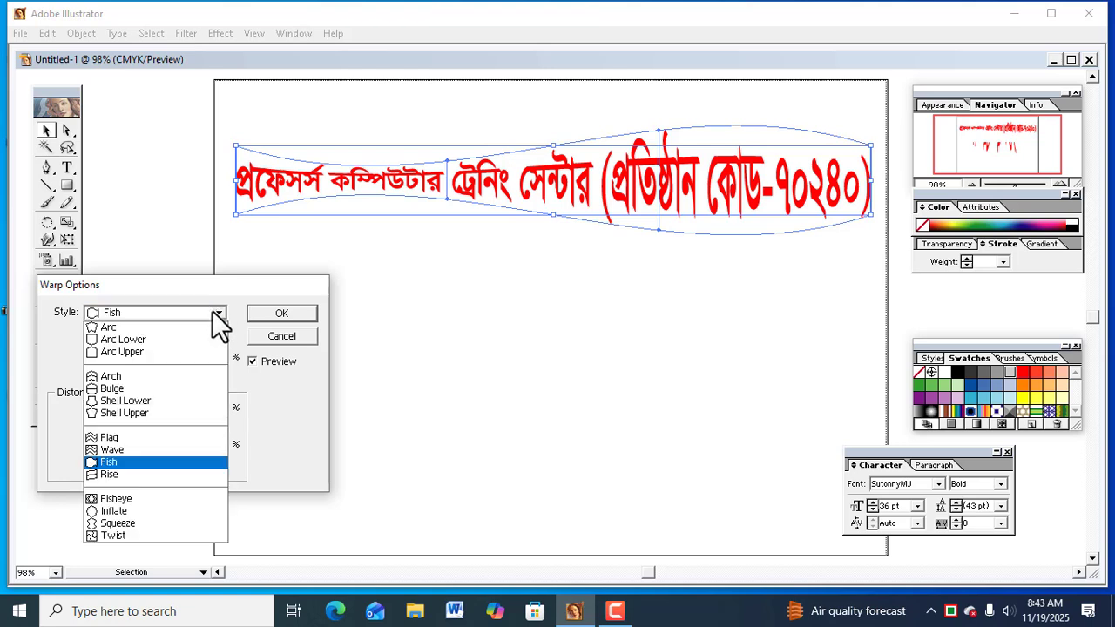
click(118, 475)
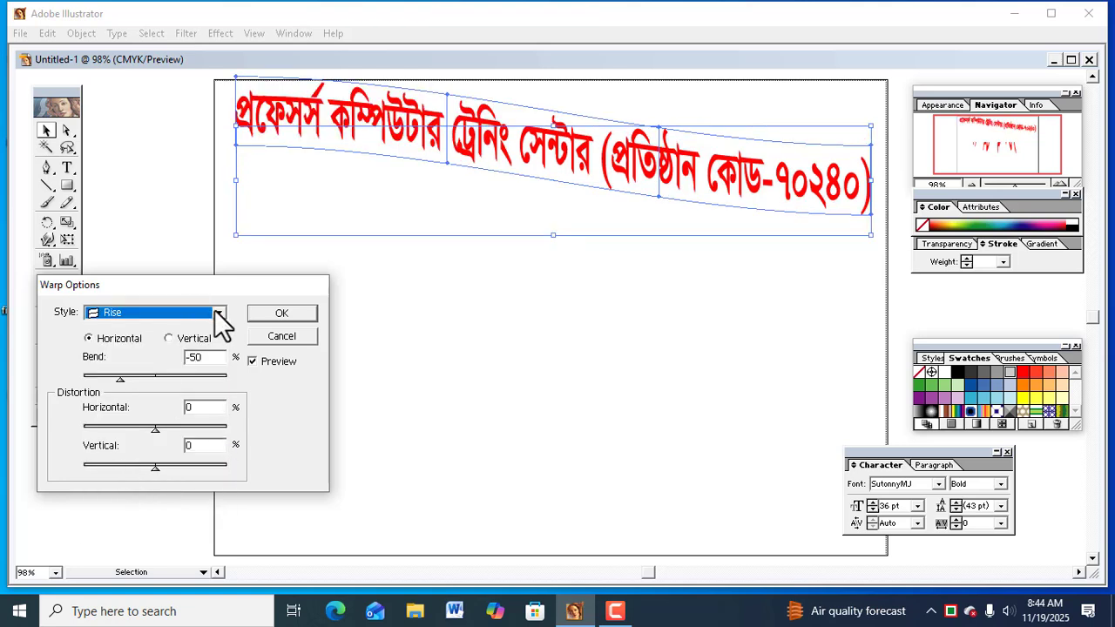
Step: Try the Fisheye and Inflate warp styles, and return the heading's warp style to Arc
click(218, 313)
click(139, 496)
click(219, 313)
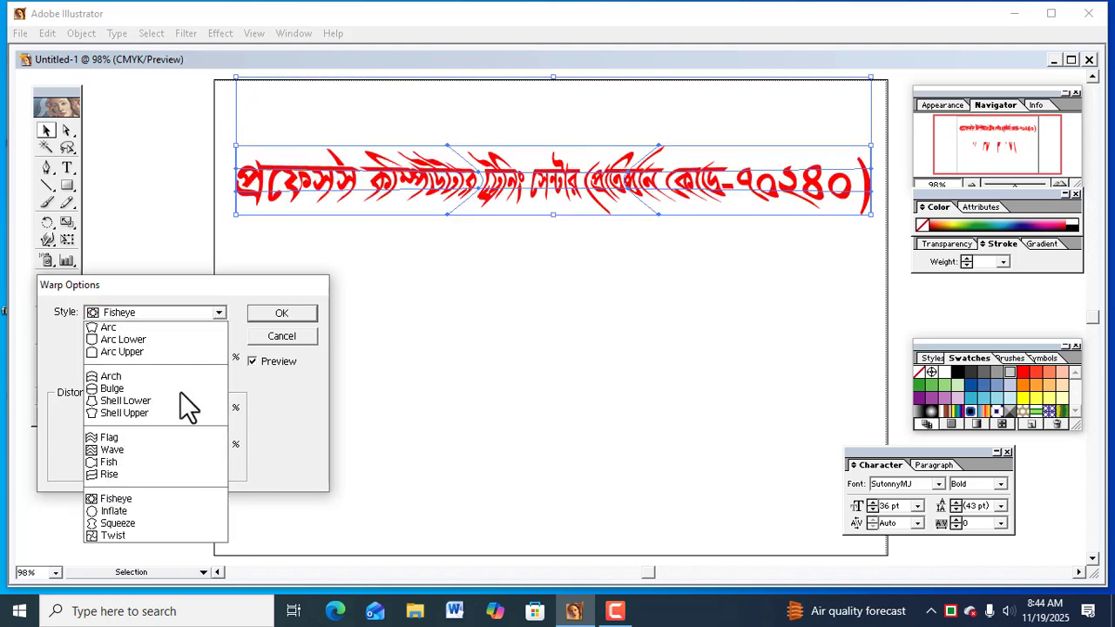
click(144, 515)
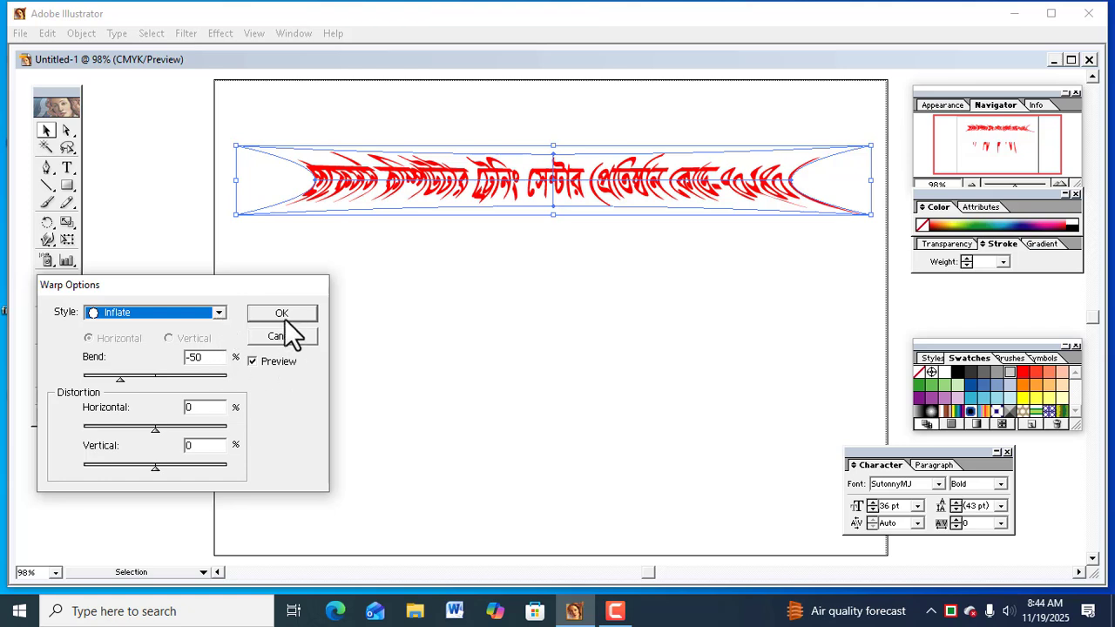
click(225, 314)
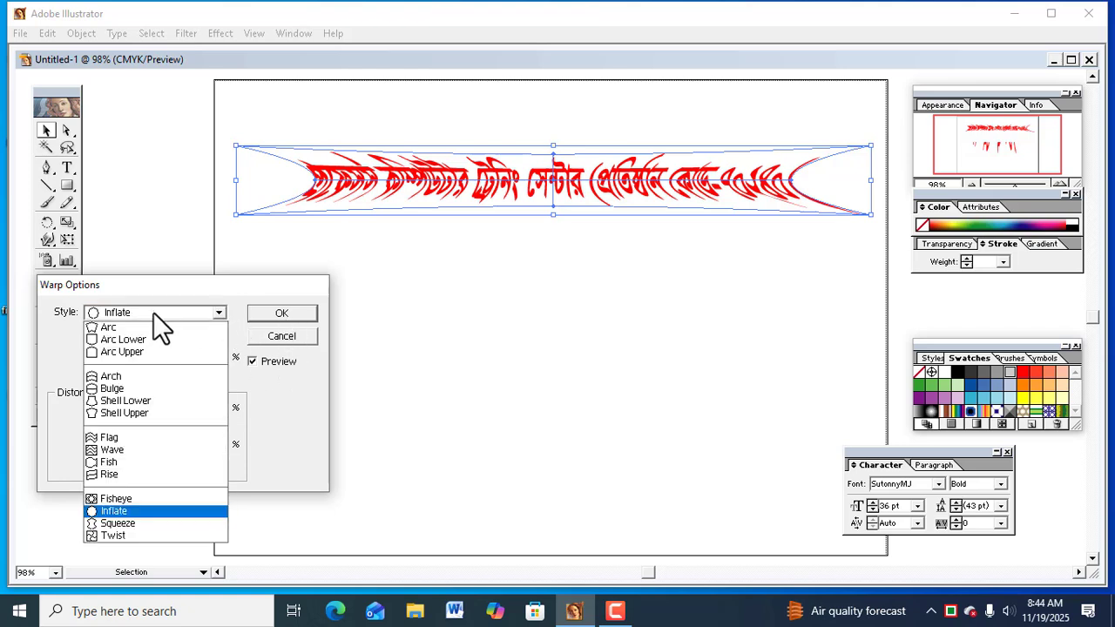
click(141, 330)
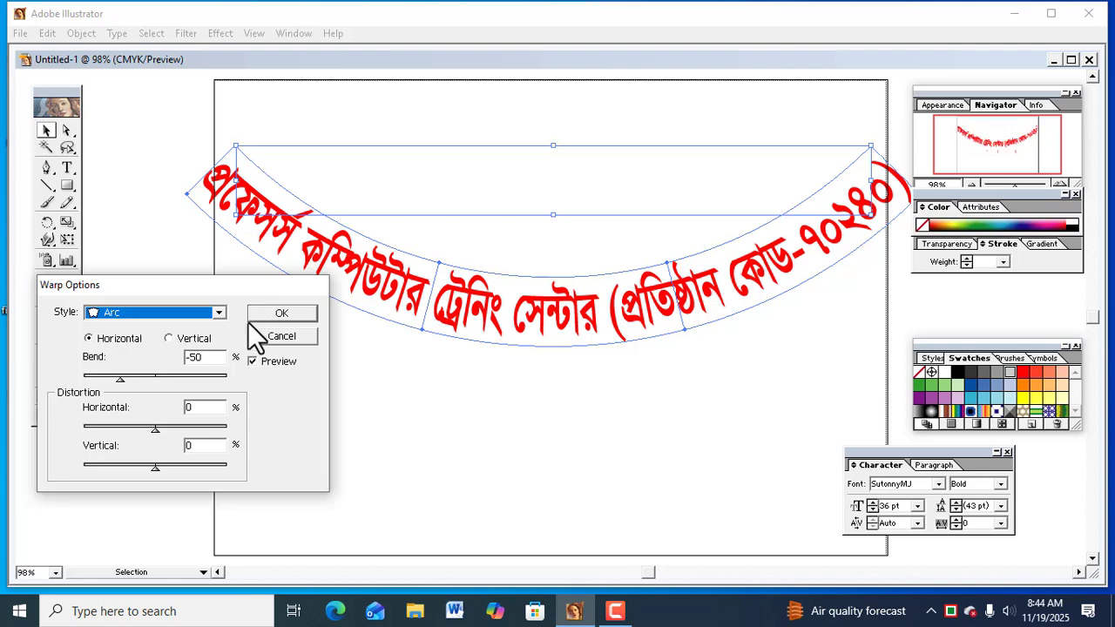
Step: Apply the Arc warp with a 48% bend, and move and narrow the heading so it fits inside the page's upper part
drag(121, 377, 191, 381)
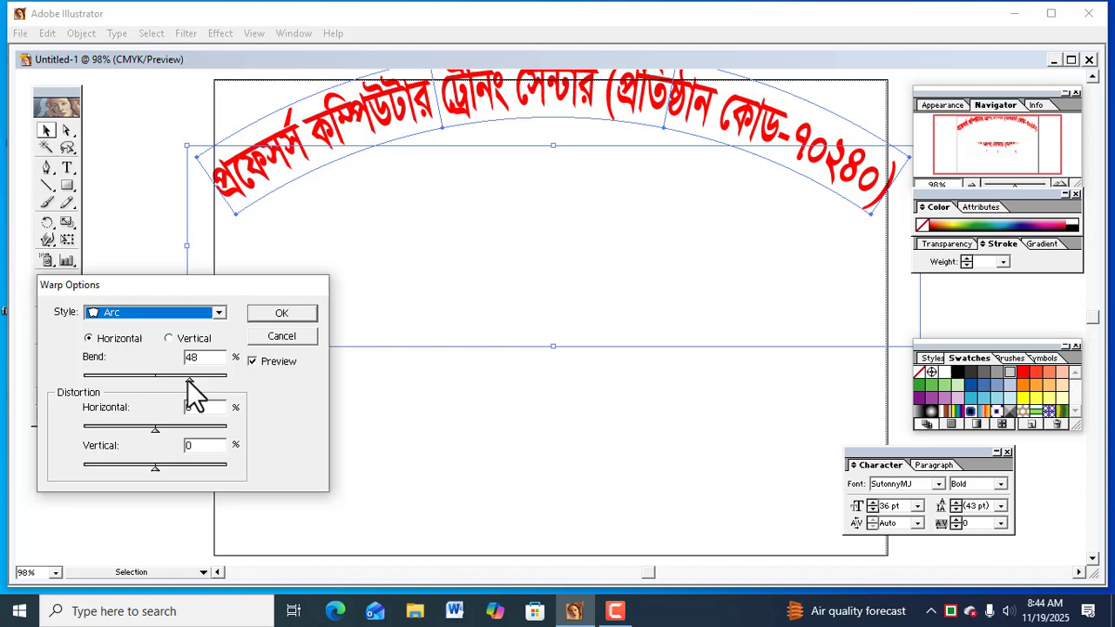
click(284, 310)
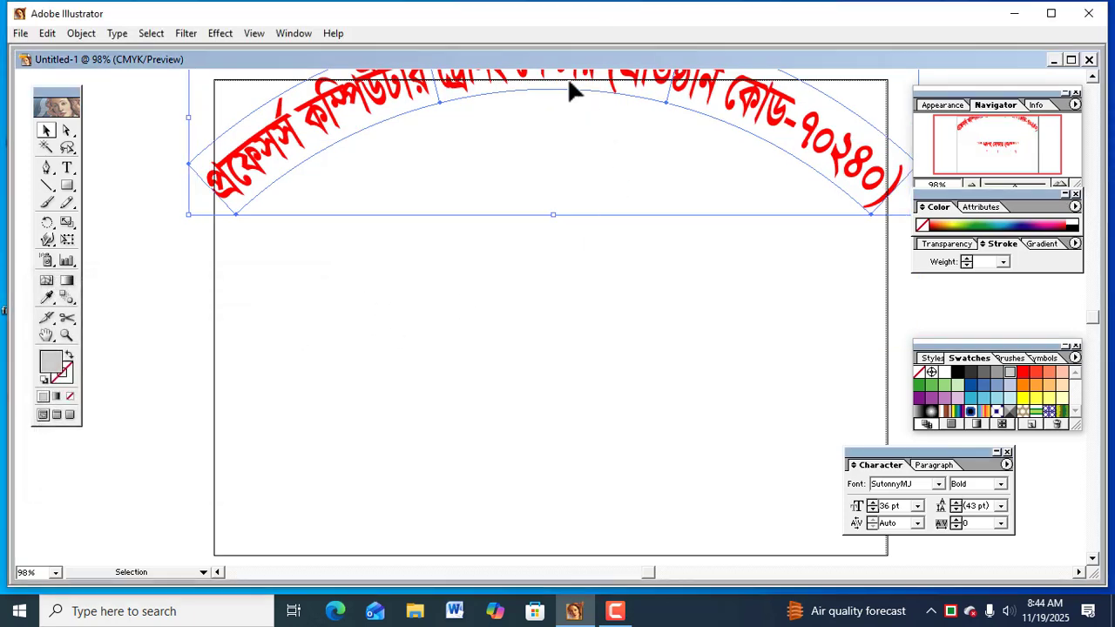
drag(567, 87, 569, 152)
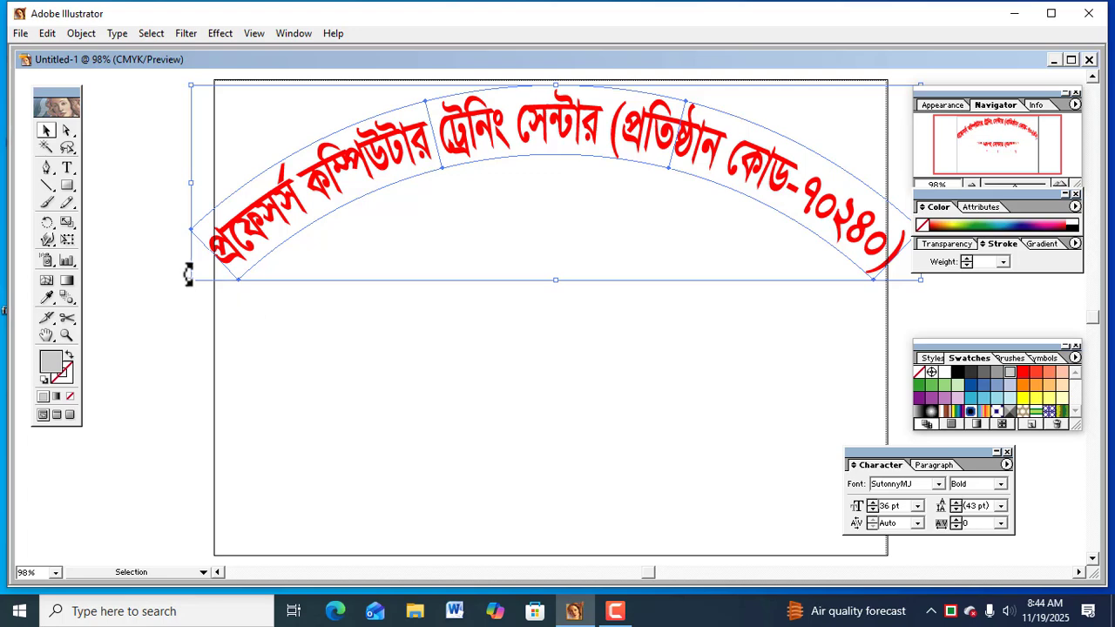
drag(187, 275, 205, 275)
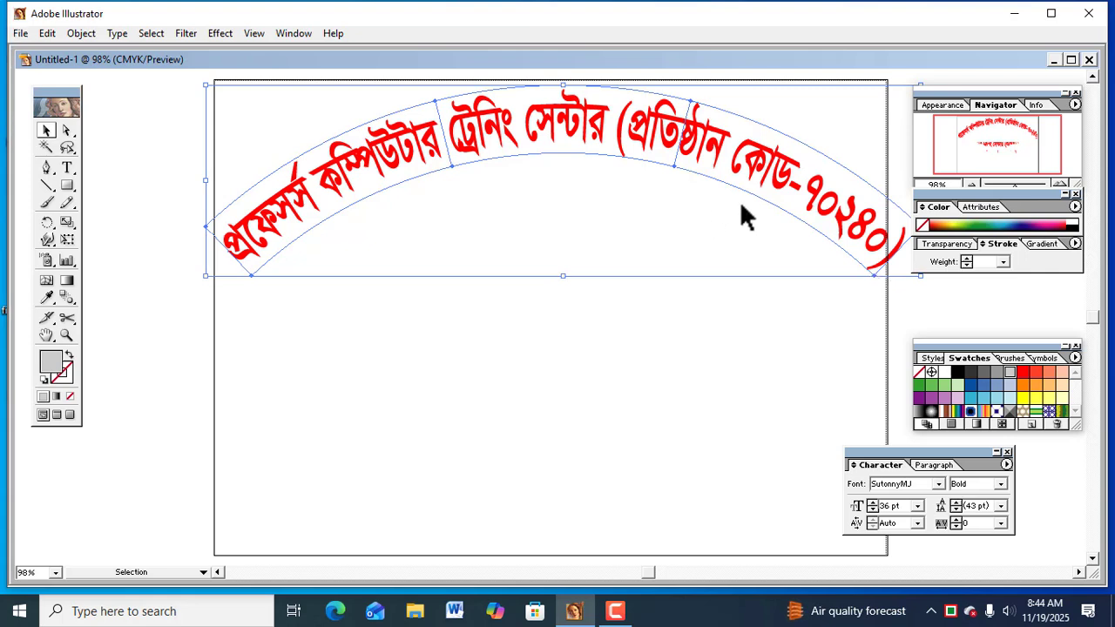
drag(918, 277, 882, 266)
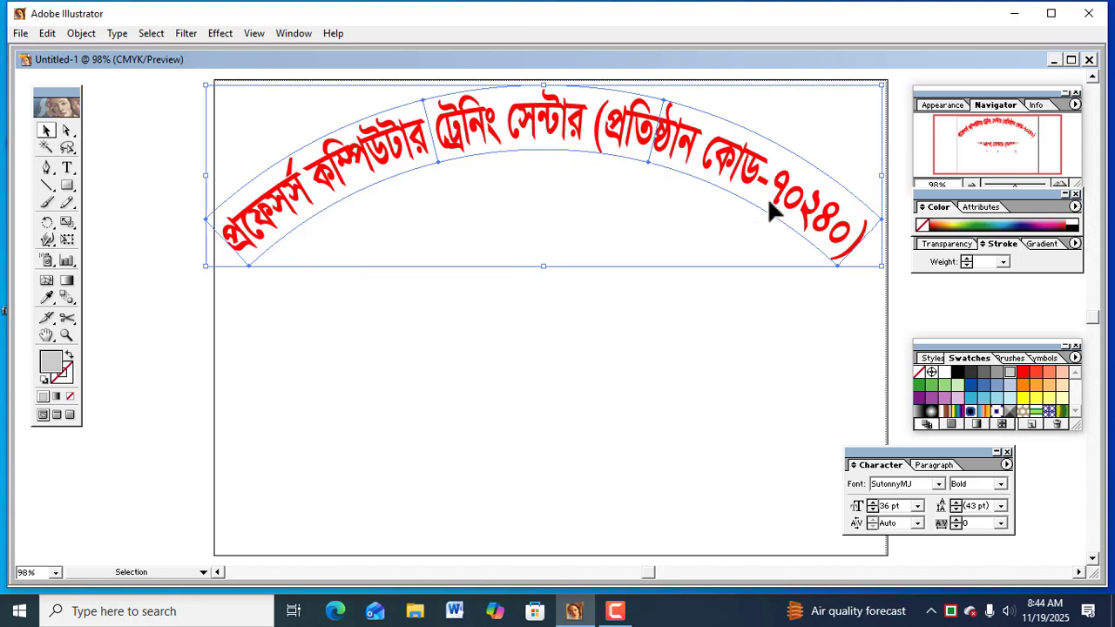
Step: Review the heading's existing envelope warp settings and leave them unchanged
click(81, 37)
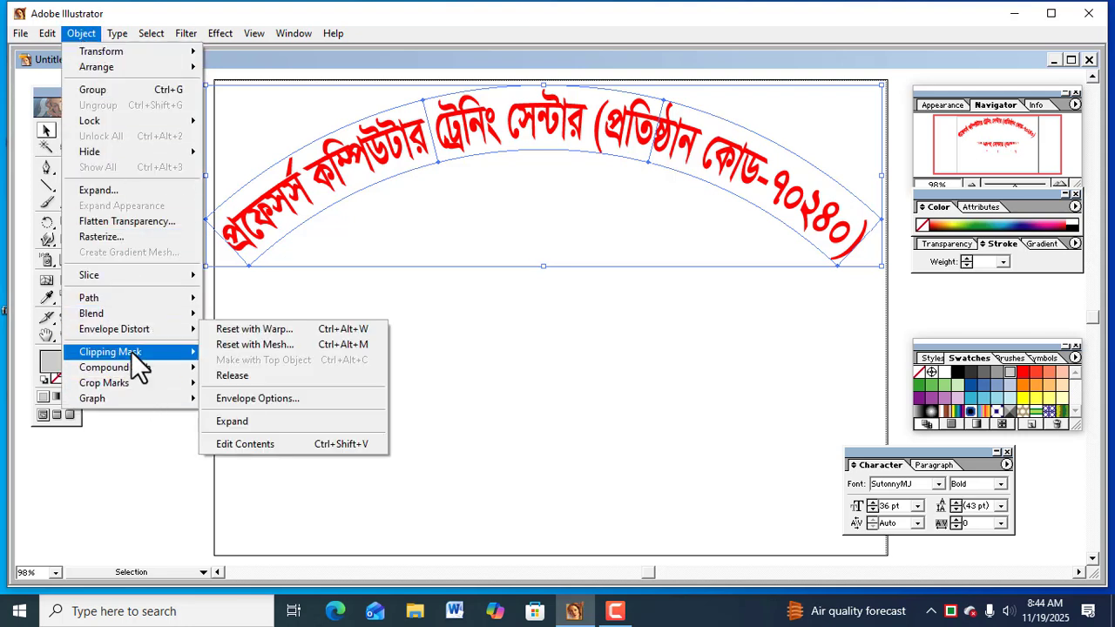
mouse_move(131, 328)
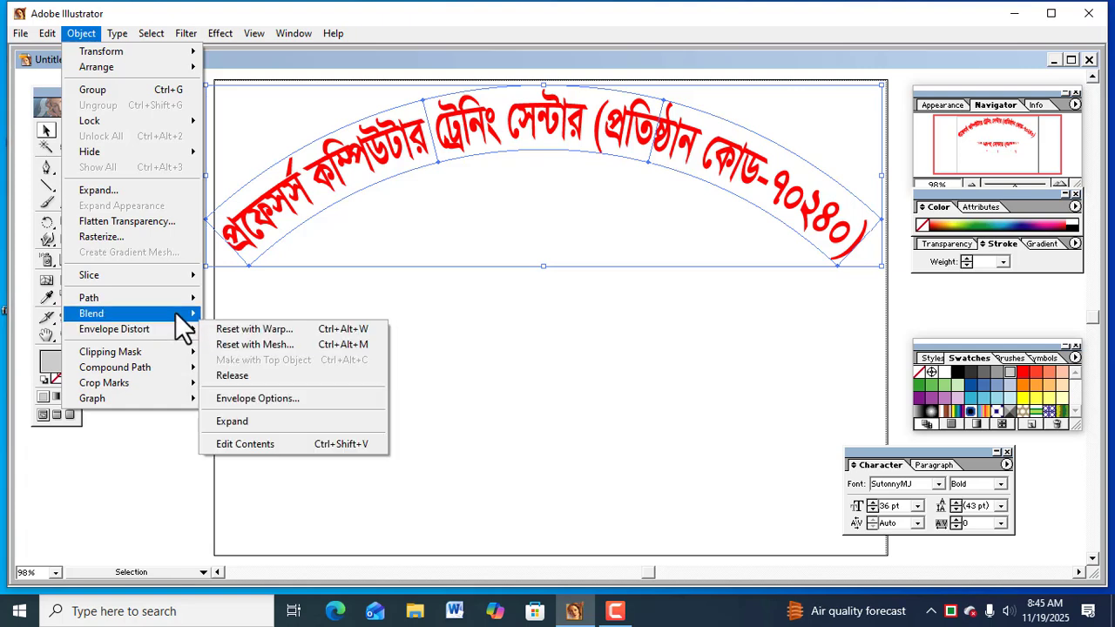
mouse_move(176, 313)
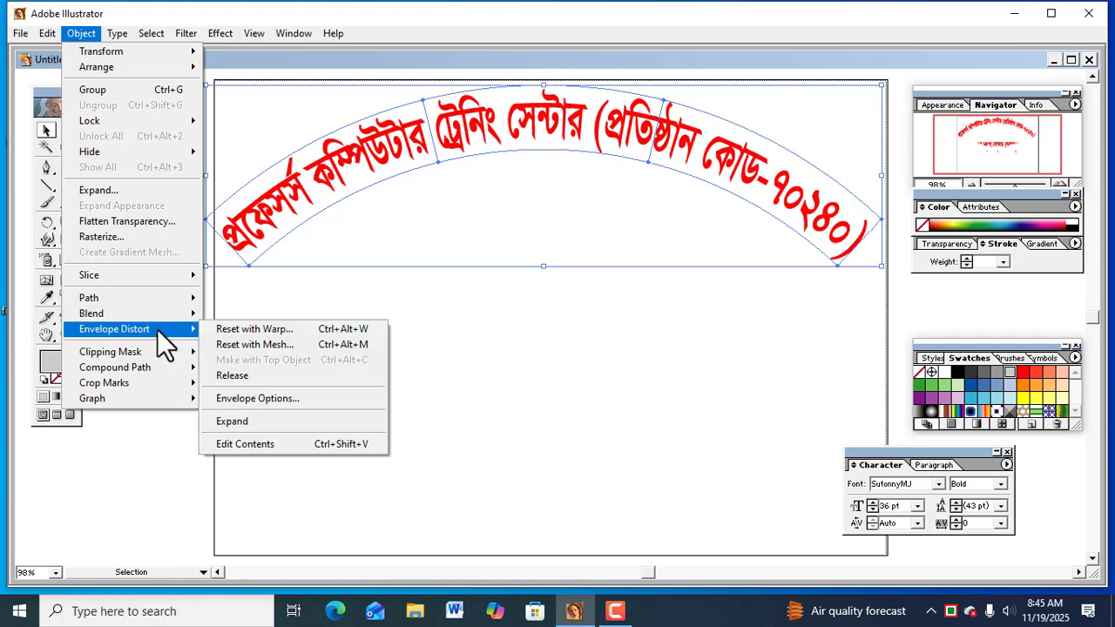
click(242, 329)
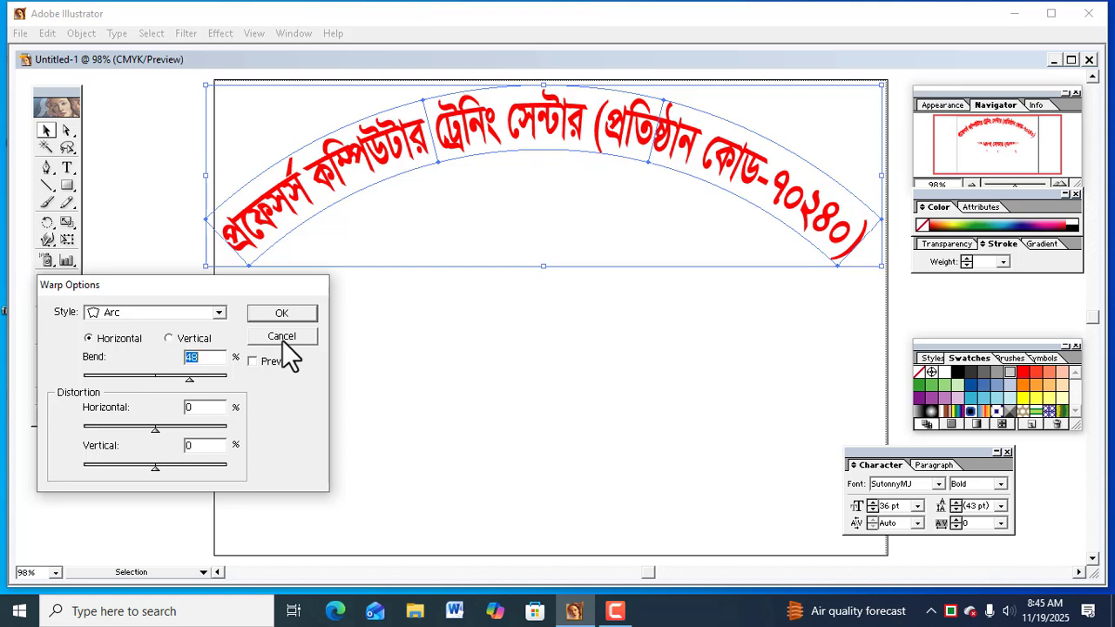
click(282, 338)
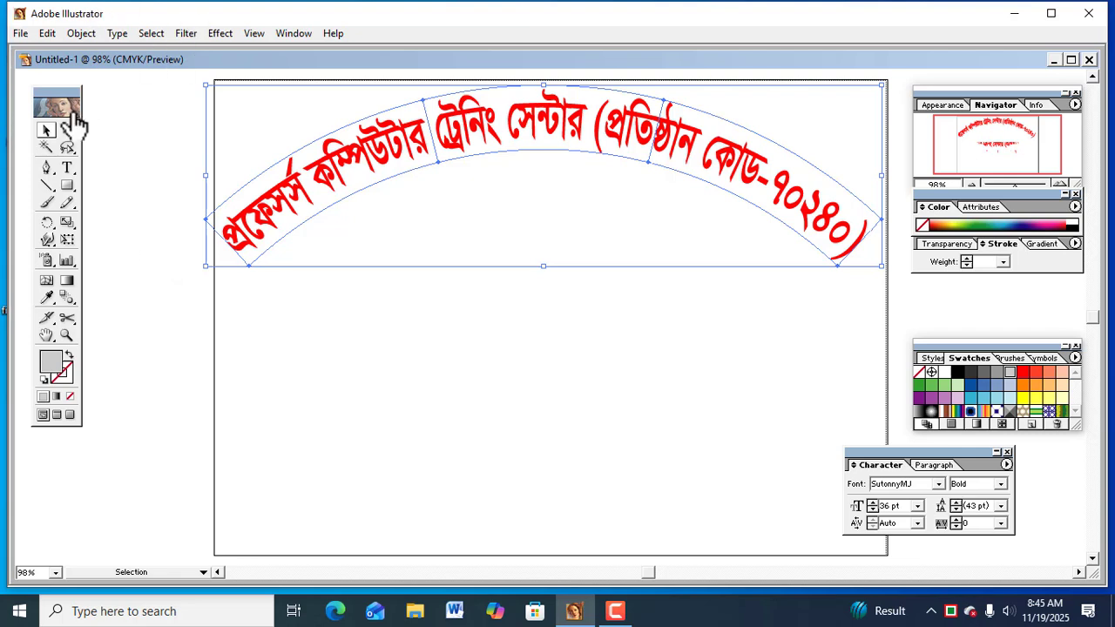
Step: Create a black text line below the arched heading reading "প্রফেসর্স কম্পিউটার ট্রেনিং সেন্টার"
click(67, 169)
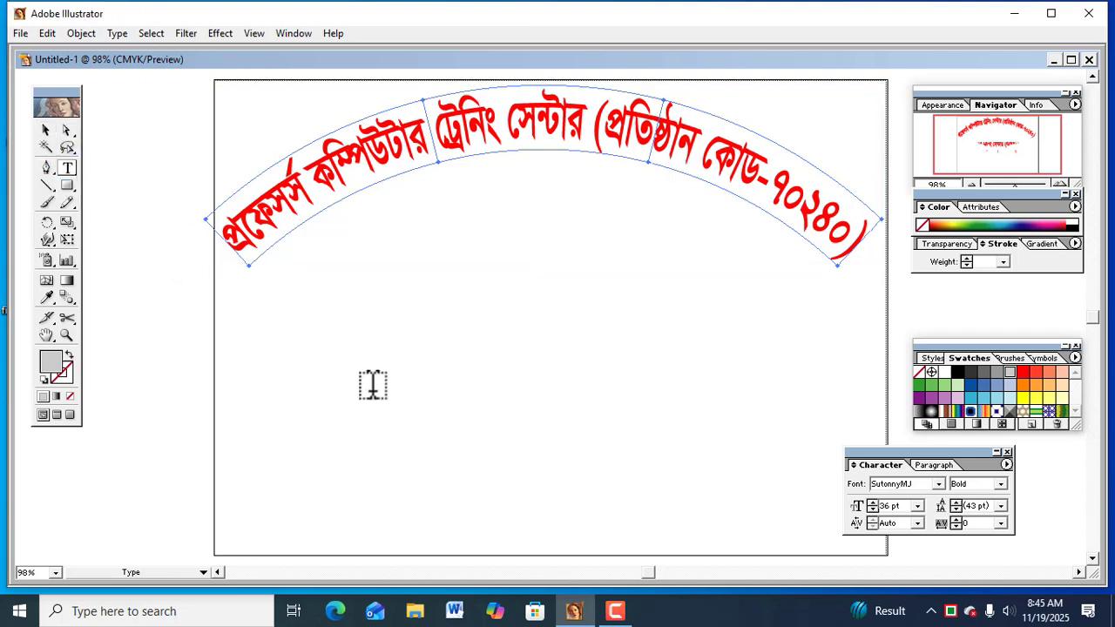
click(371, 399)
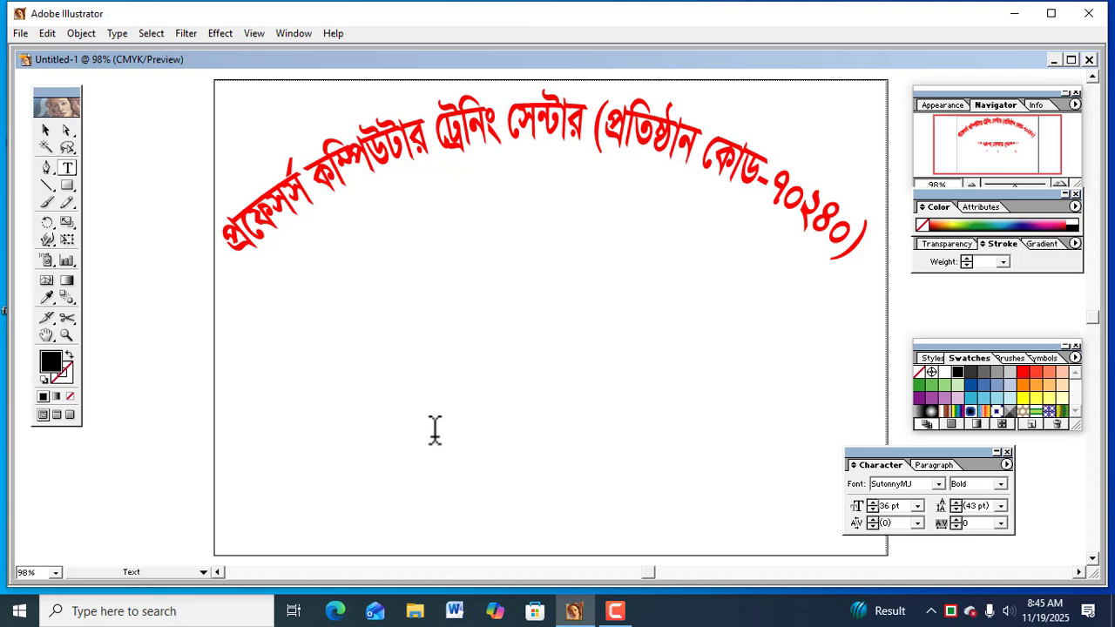
text(প্রফেসর্স কি)
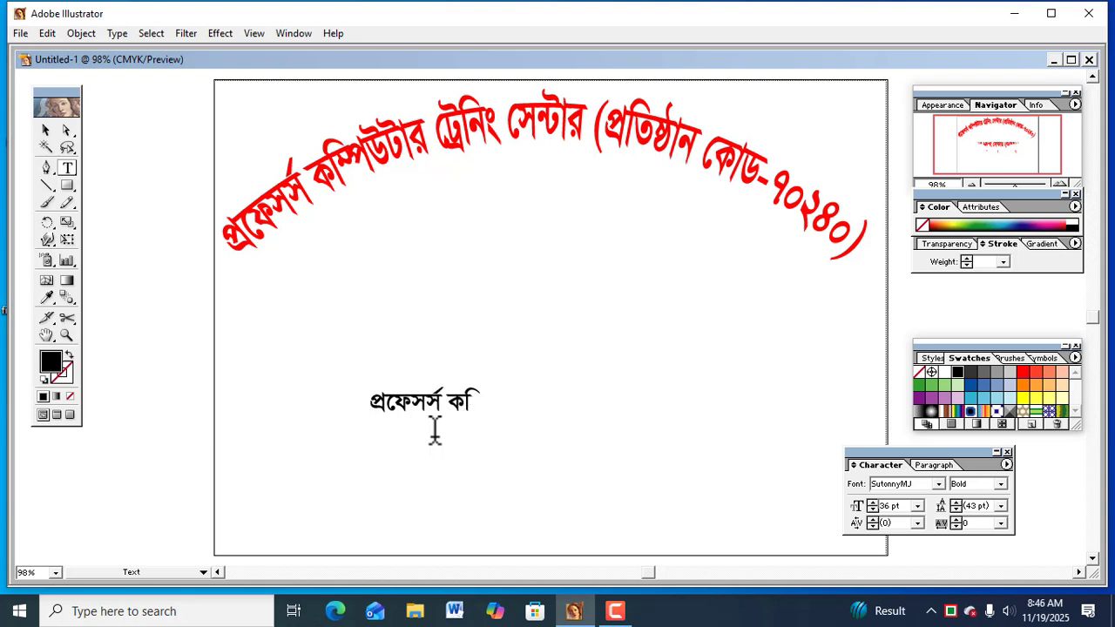
key(BackSpace)
text(ম্পিউটার)
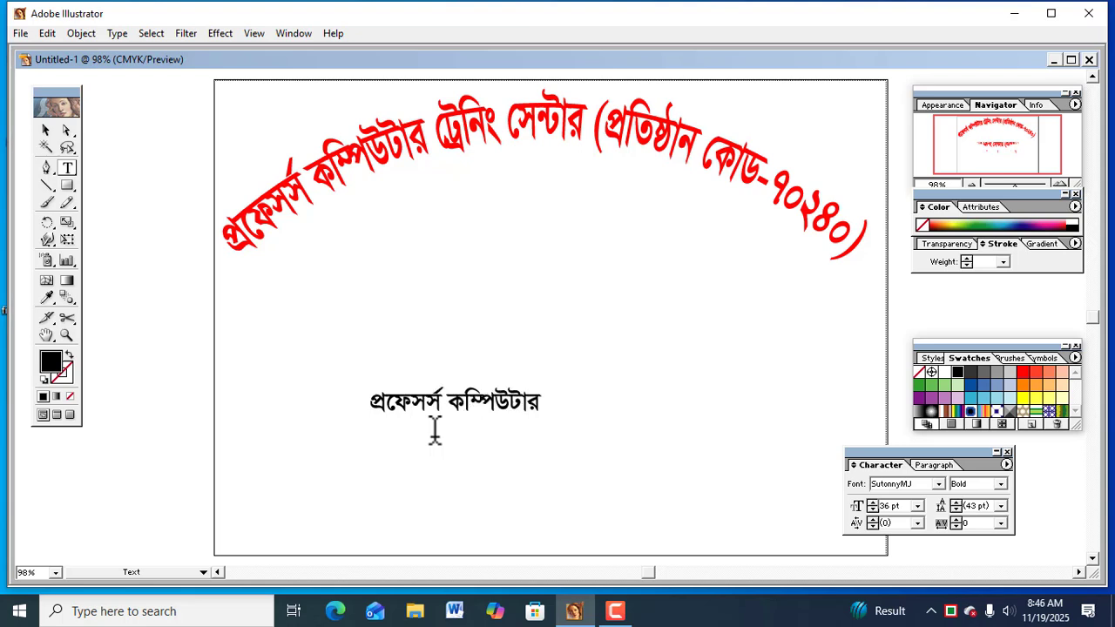
text( ট্রেনিং সেন্)
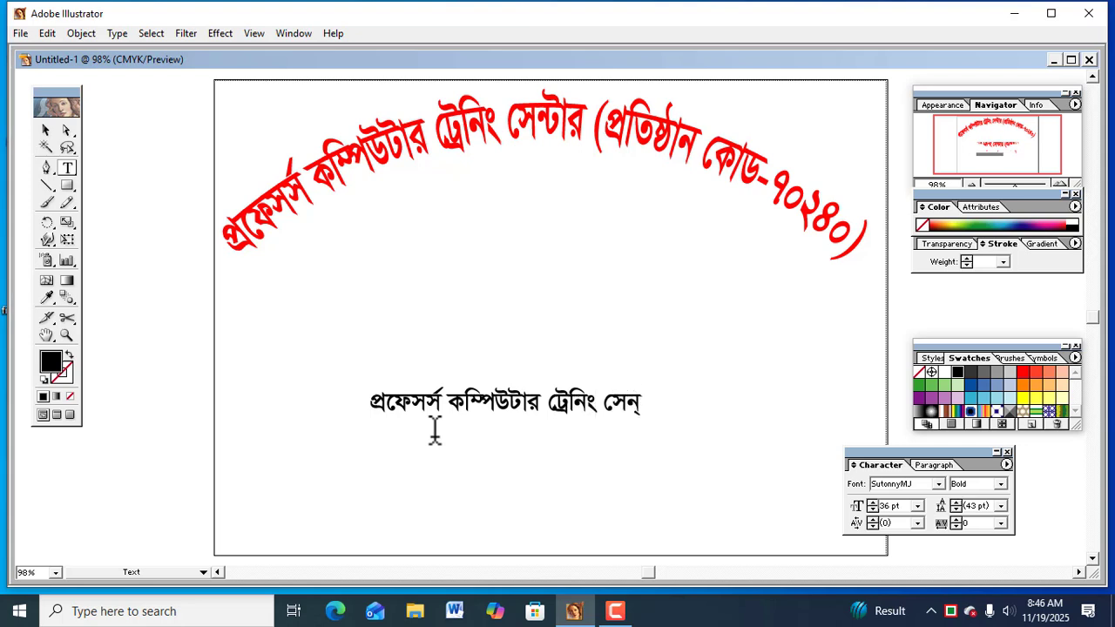
text(টার)
Step: Add a second line to the text block with the centre's address, as far as the mosque landmark
key(Return)
text(এম নাহ)
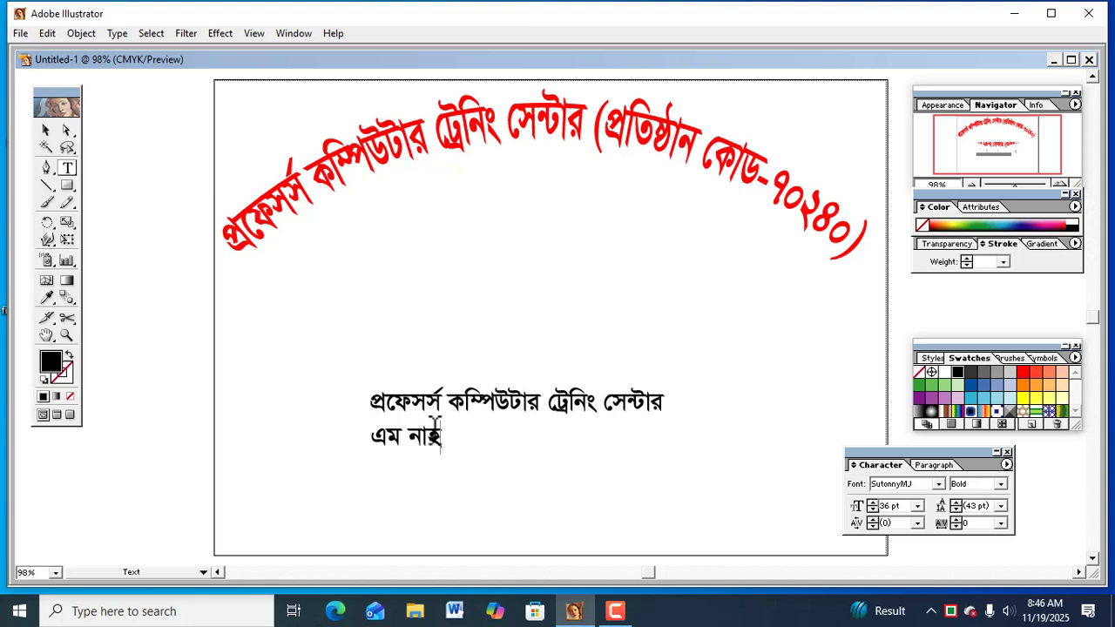
text(ার মাে)
text(র্ক)
text(ট )
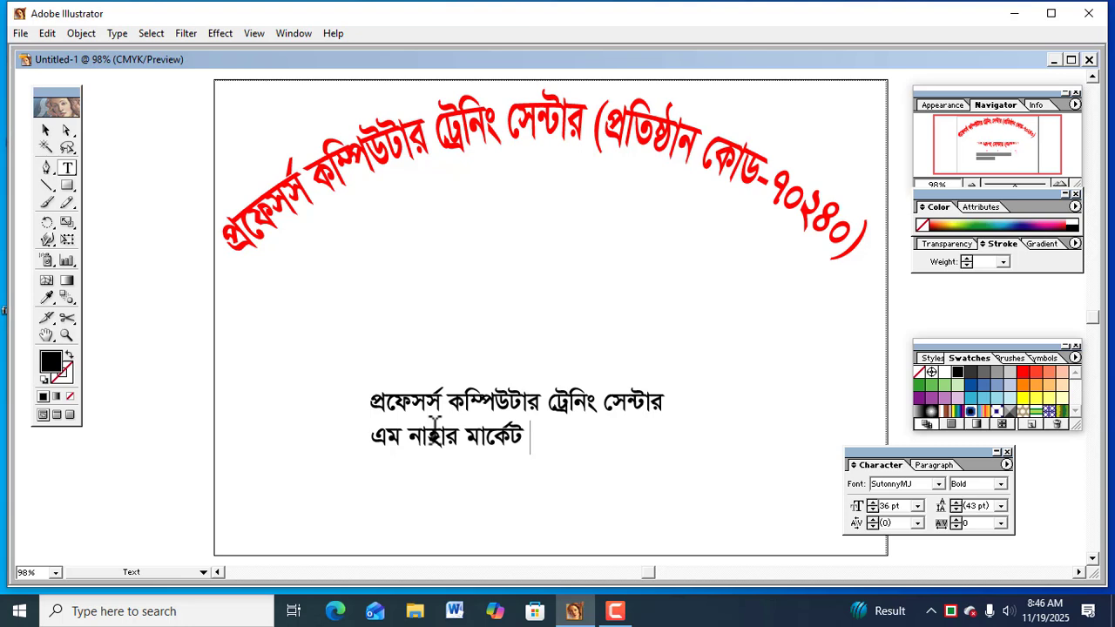
text(২য় তলা)
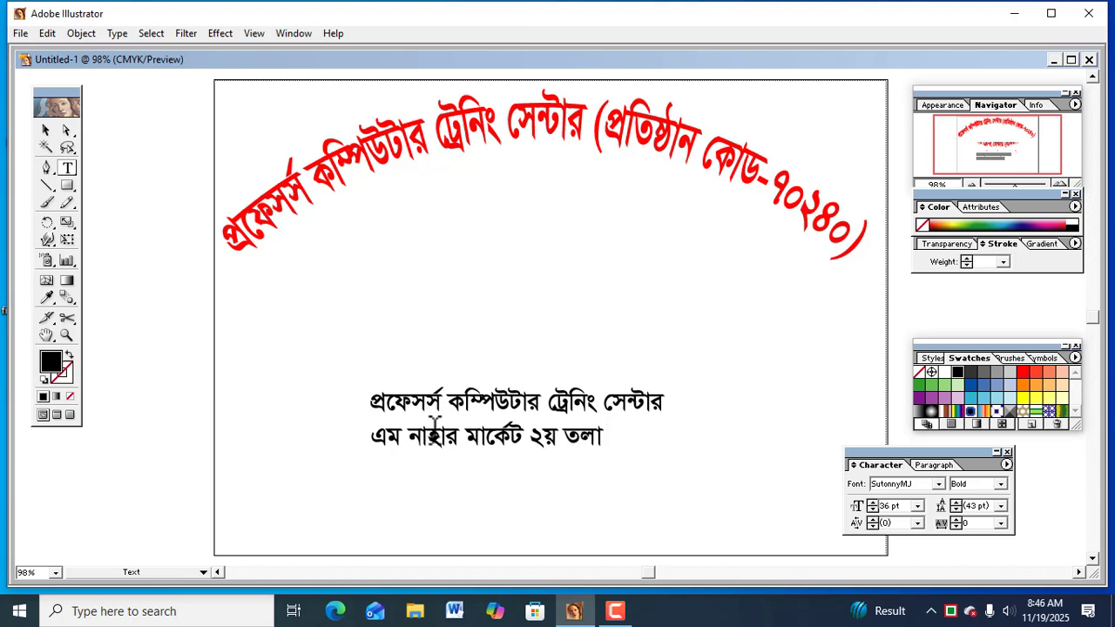
text(, রাউজান)
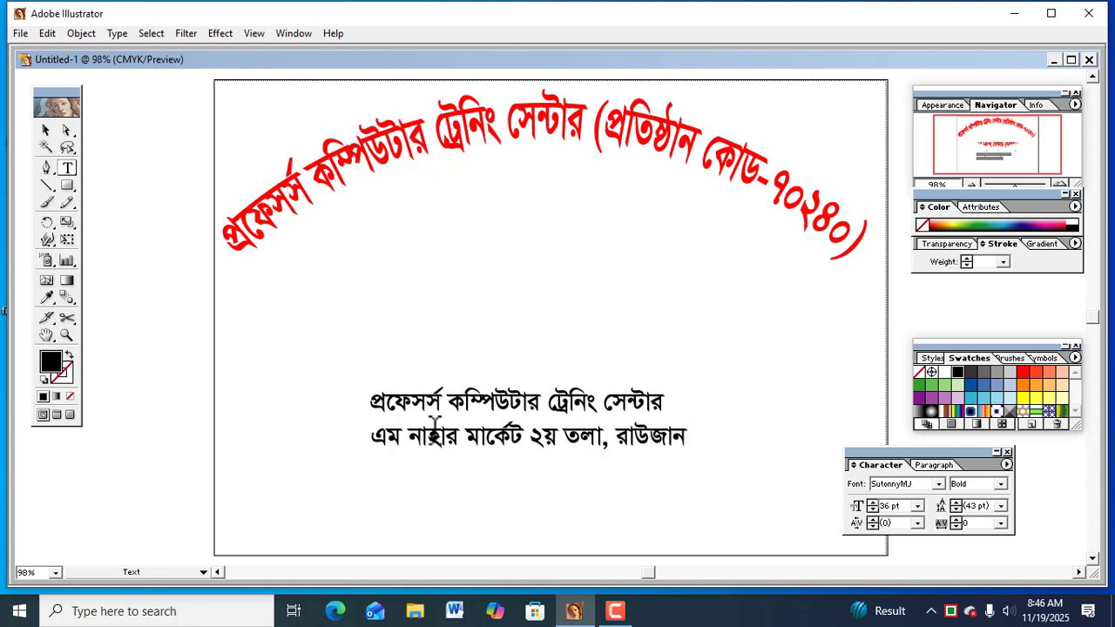
text( কলেজ)
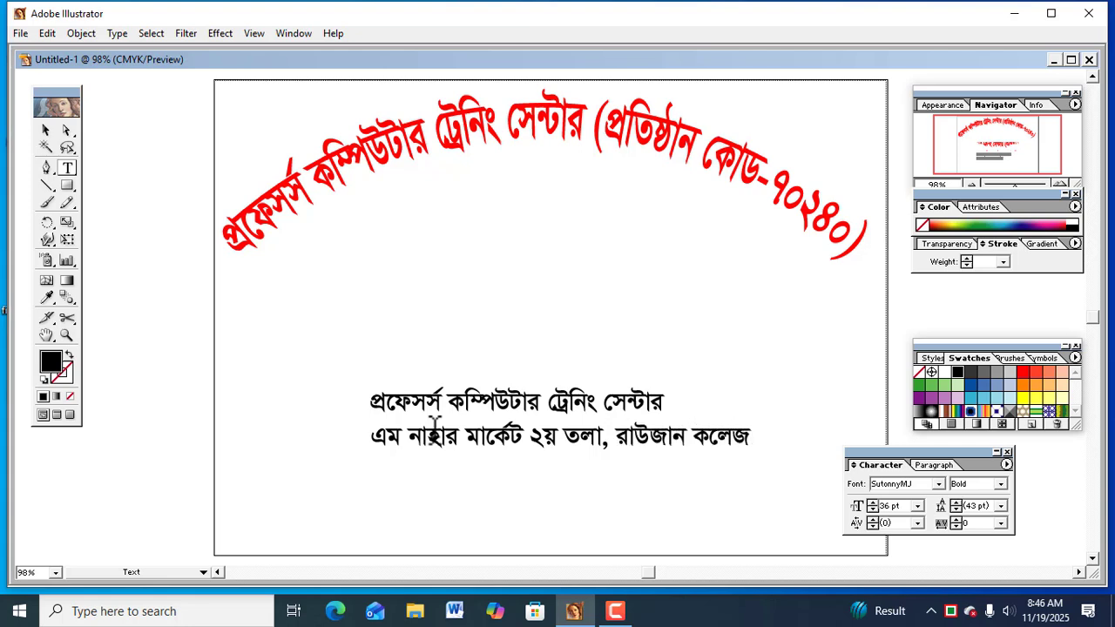
text( মসজিদে)
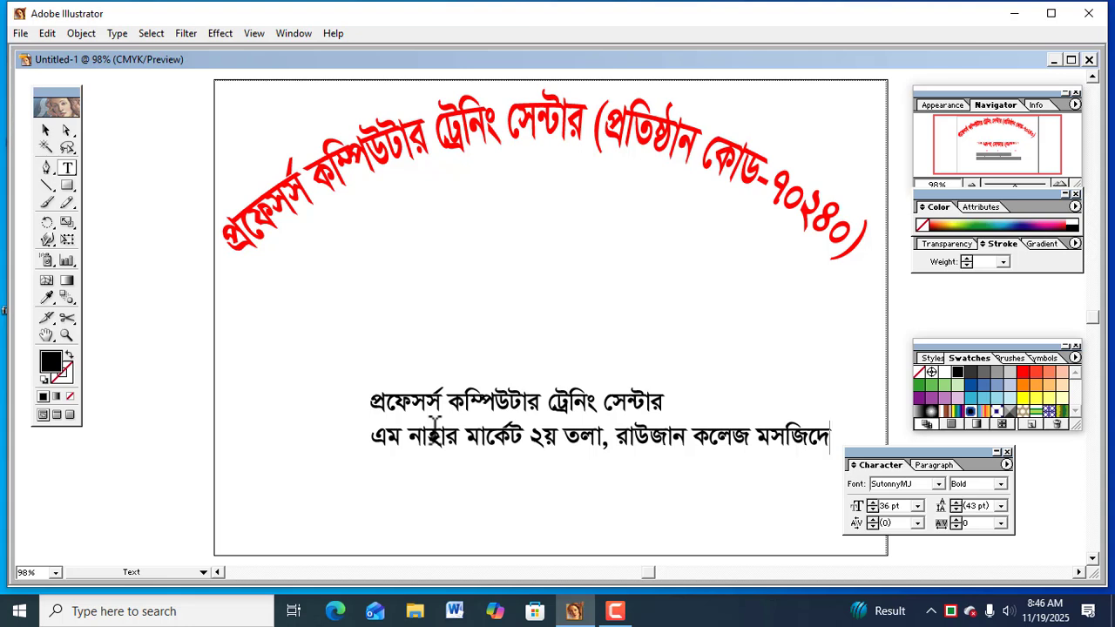
text(র)
Step: Complete the centre's address on the same line with its direction from the landmark
key(Return)
text(উ)
key(BackSpace)
key(BackSpace)
text(উত্তর)
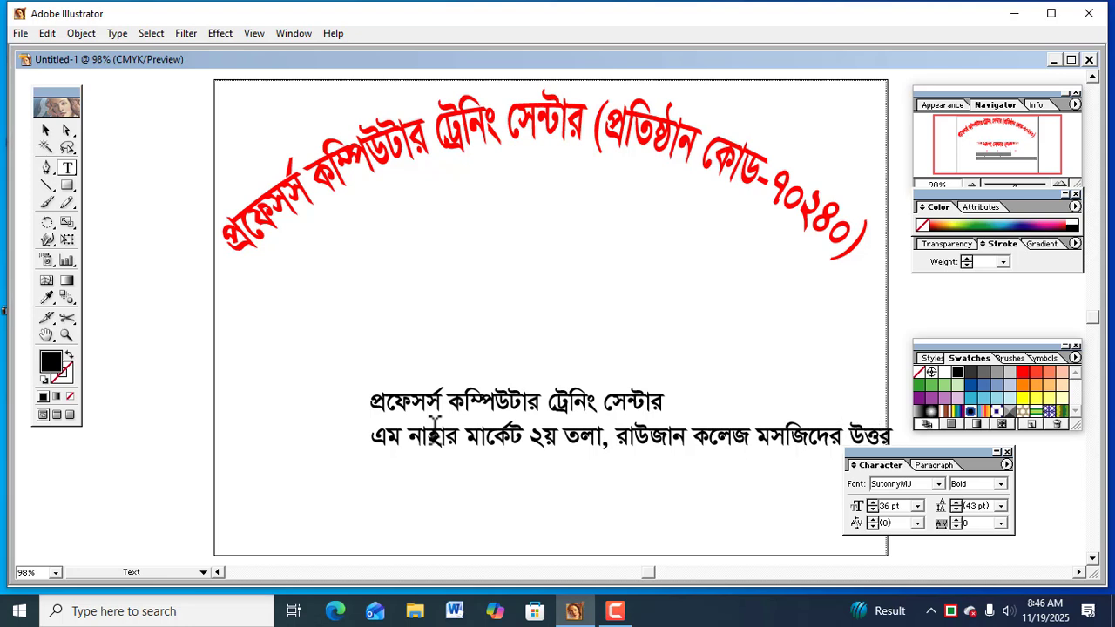
text( পা)
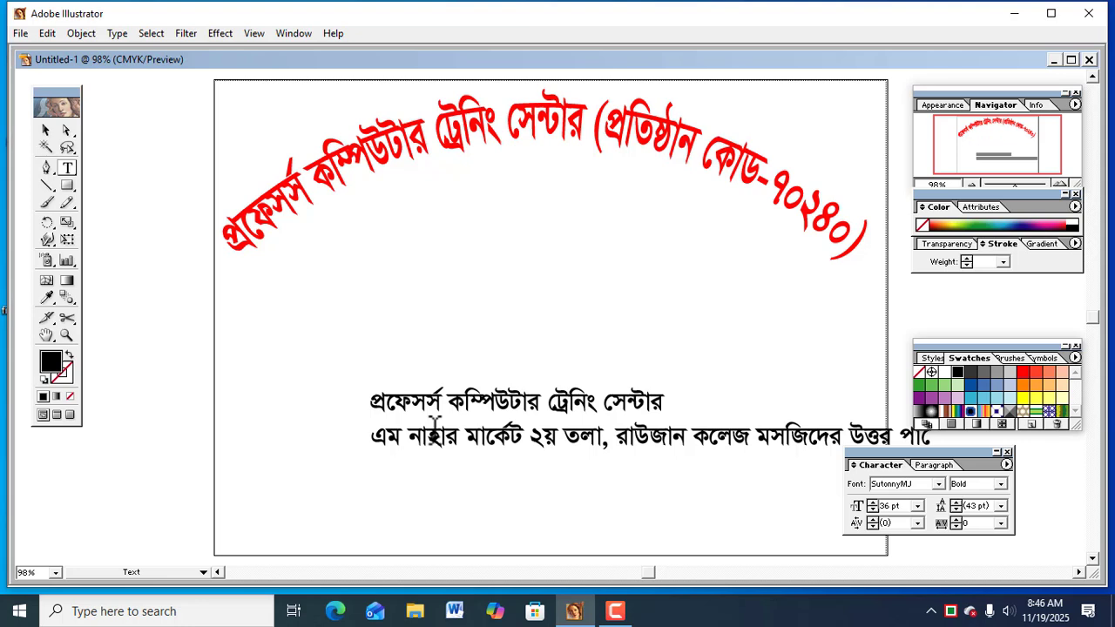
text(শের)
key(BackSpace)
key(BackSpace)
key(BackSpace)
text(শে)
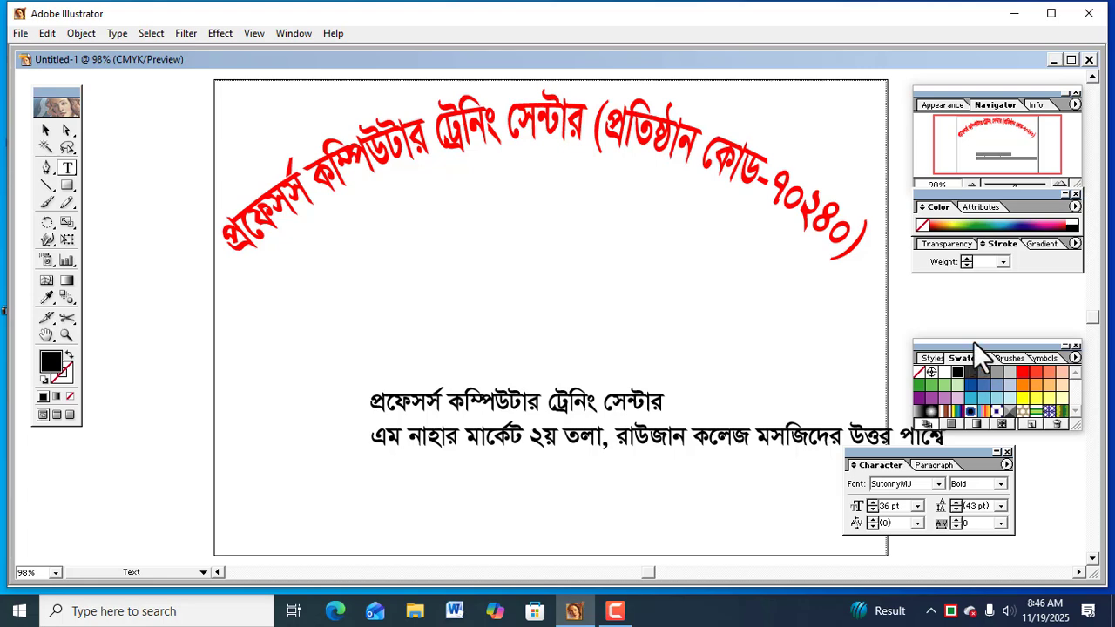
Step: Shift the Swatches palette up and place the two-line text block just beneath the arched heading
drag(972, 340, 968, 292)
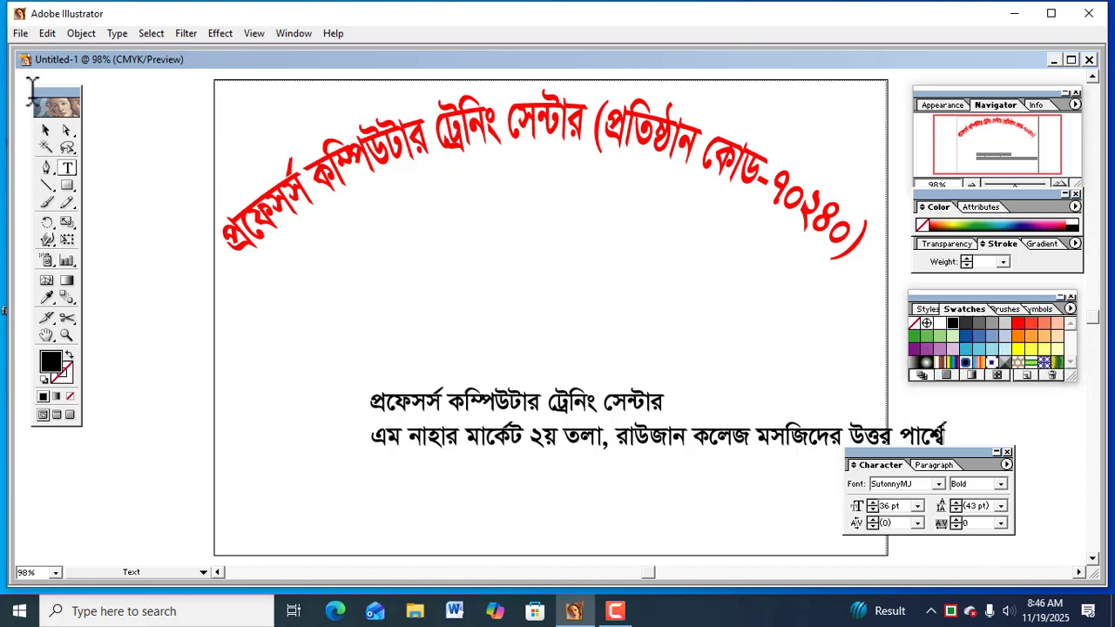
click(46, 130)
drag(468, 413, 342, 294)
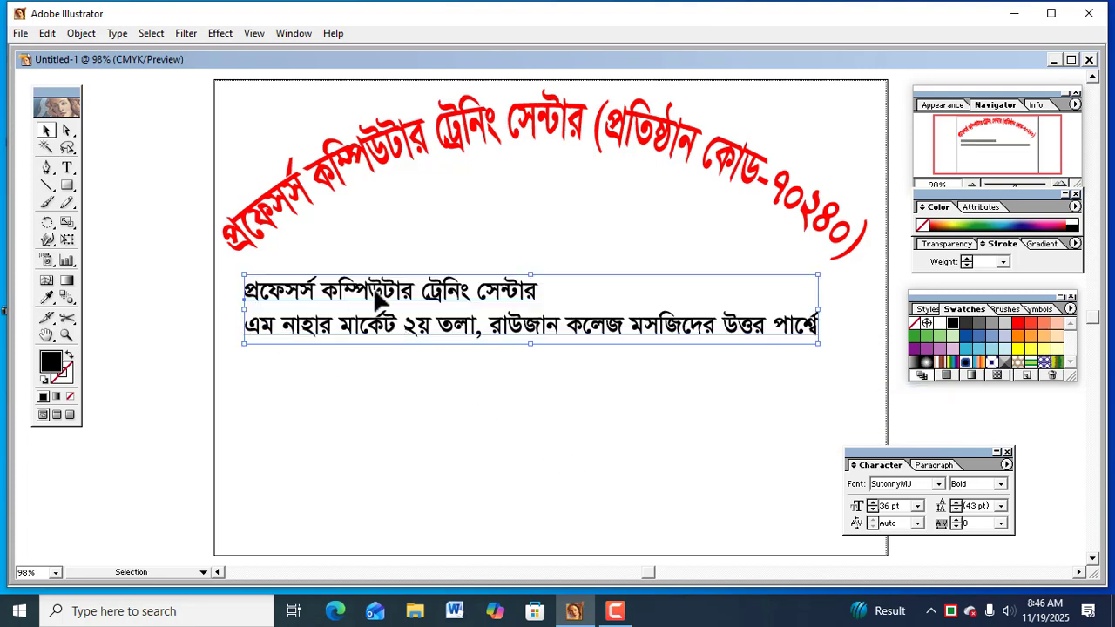
click(526, 497)
click(453, 323)
click(450, 481)
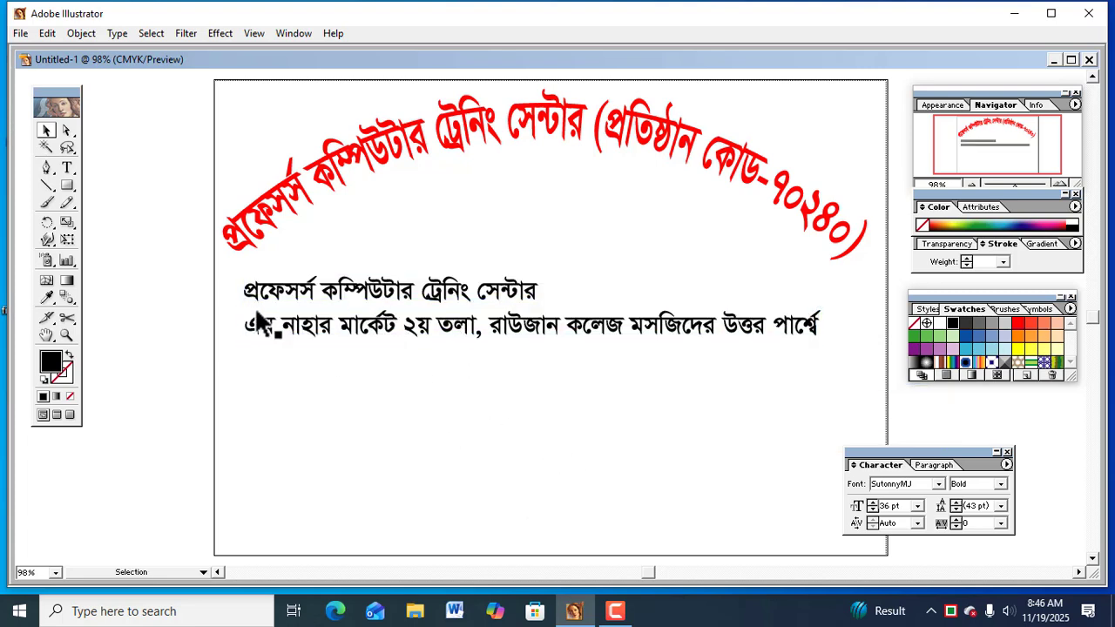
Step: Cut the address line out of the two-line text block
click(67, 167)
drag(247, 324, 841, 320)
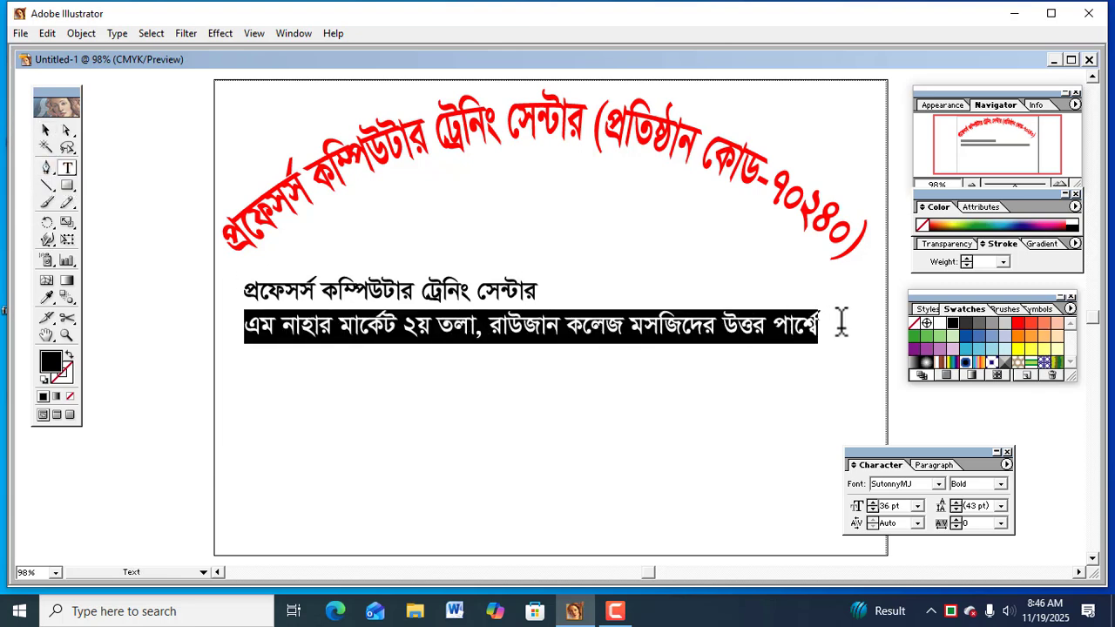
click(51, 33)
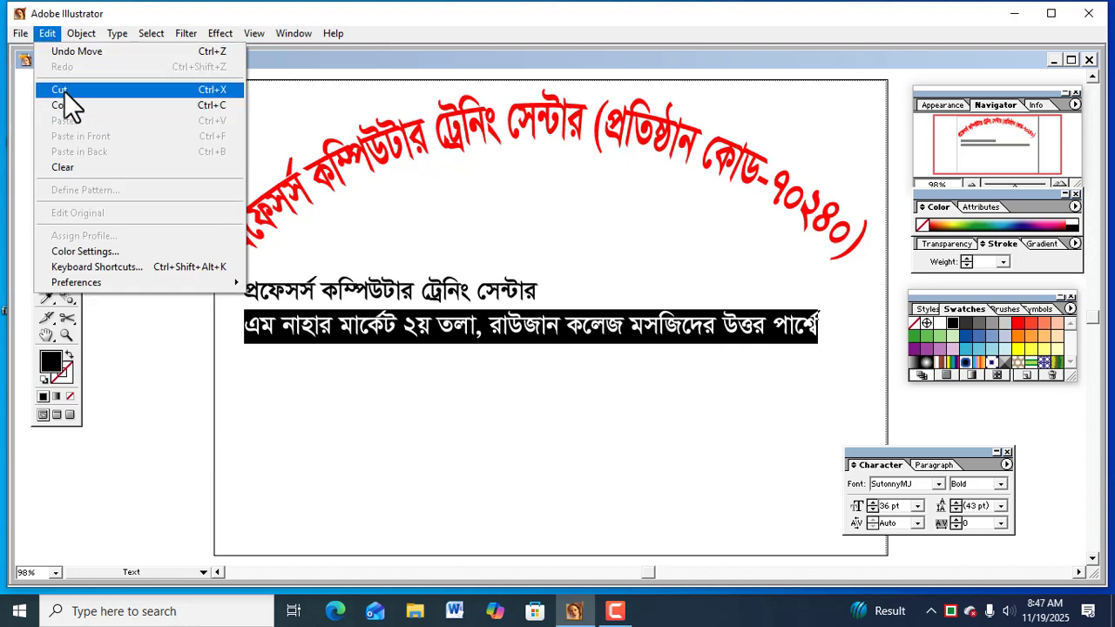
click(66, 92)
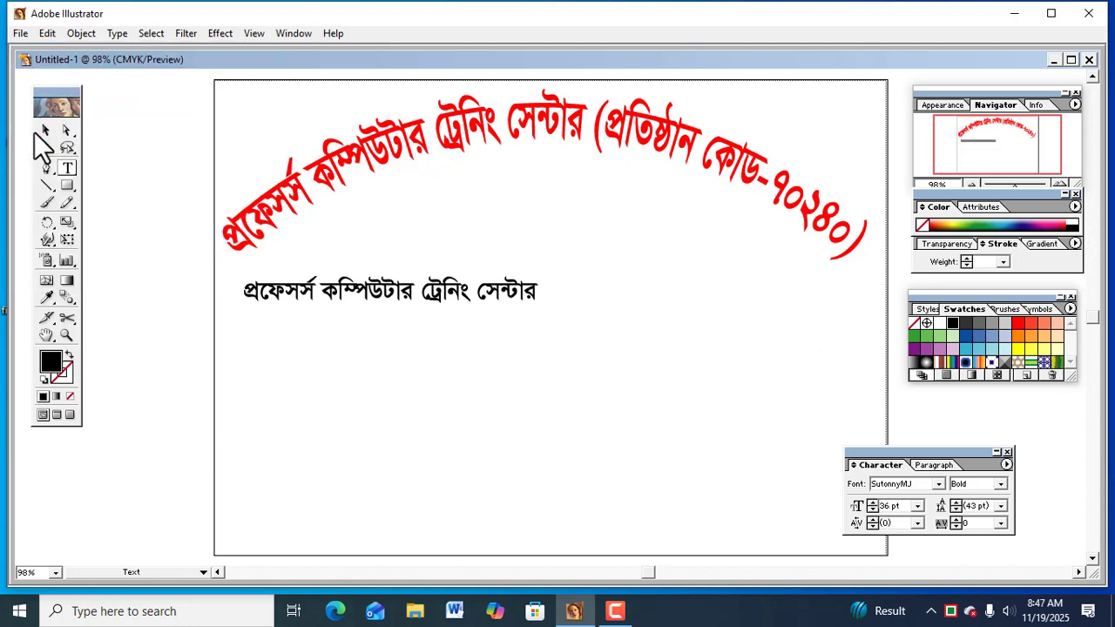
Step: Move the centre's name up under the arch and paste the address as a separate text object below it
click(46, 131)
click(357, 369)
drag(379, 294, 495, 235)
click(51, 32)
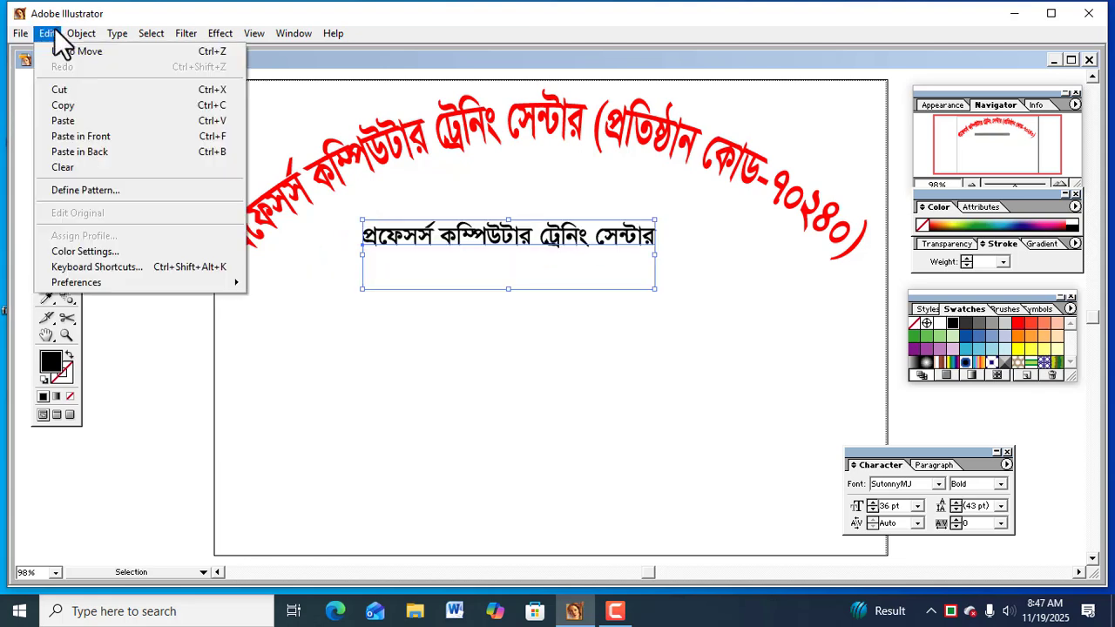
click(76, 120)
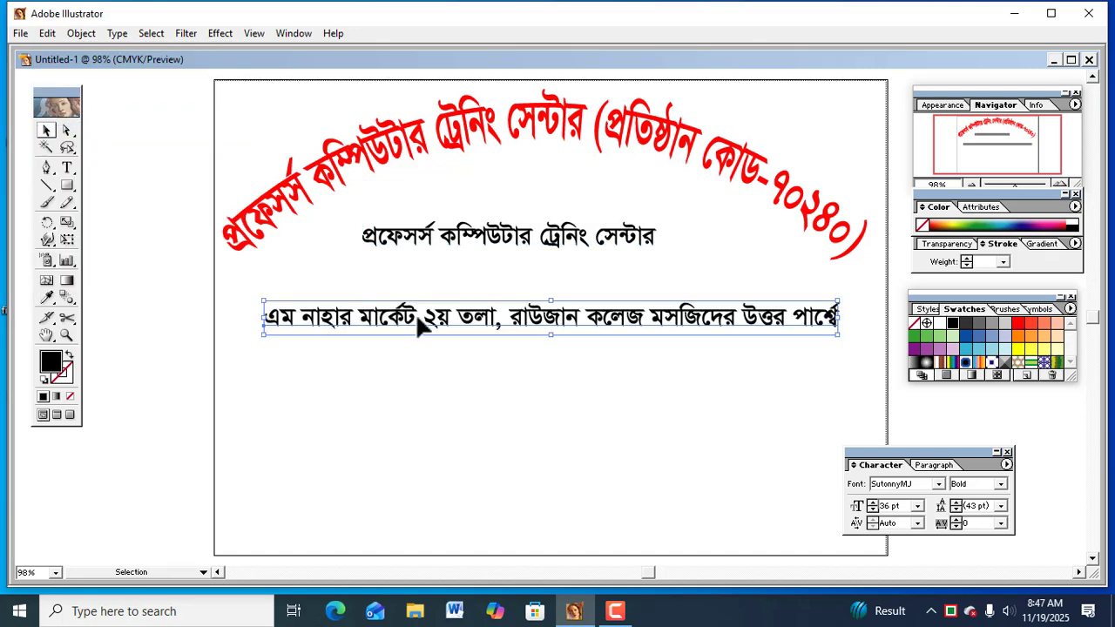
Step: Lower the address line slightly, center the centre's name under the arch, and leave the address line selected
drag(561, 314, 558, 334)
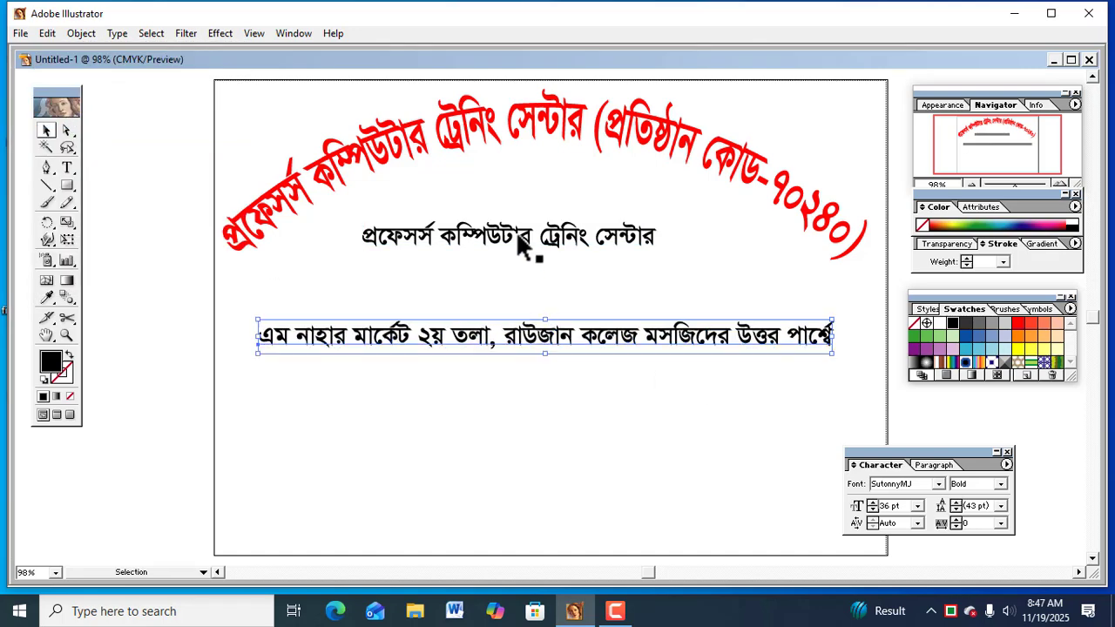
drag(522, 239, 542, 249)
click(535, 429)
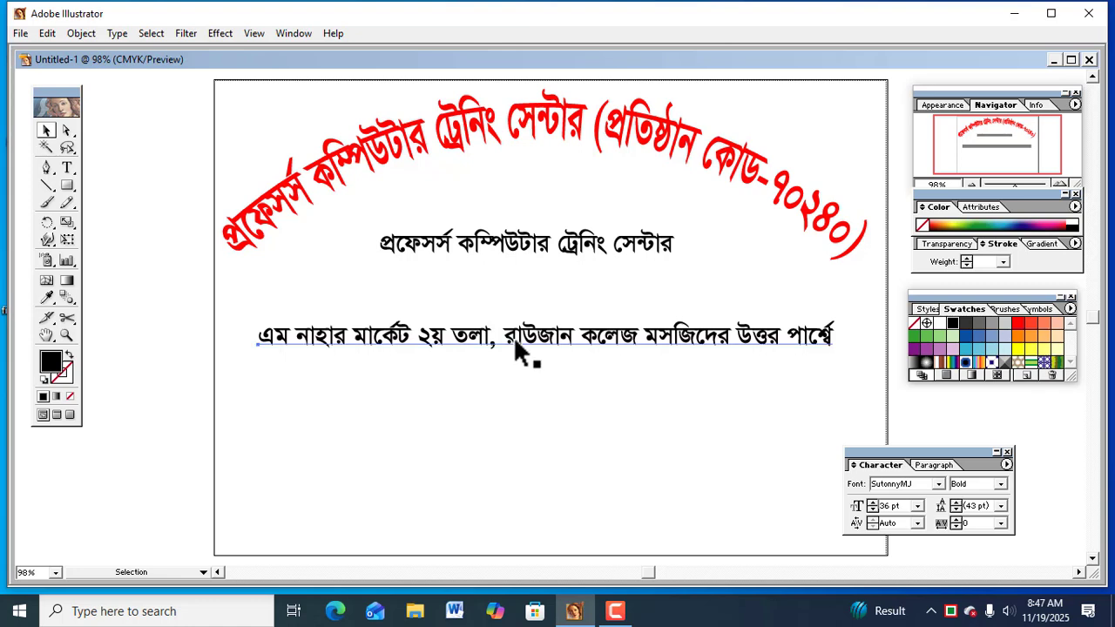
click(517, 345)
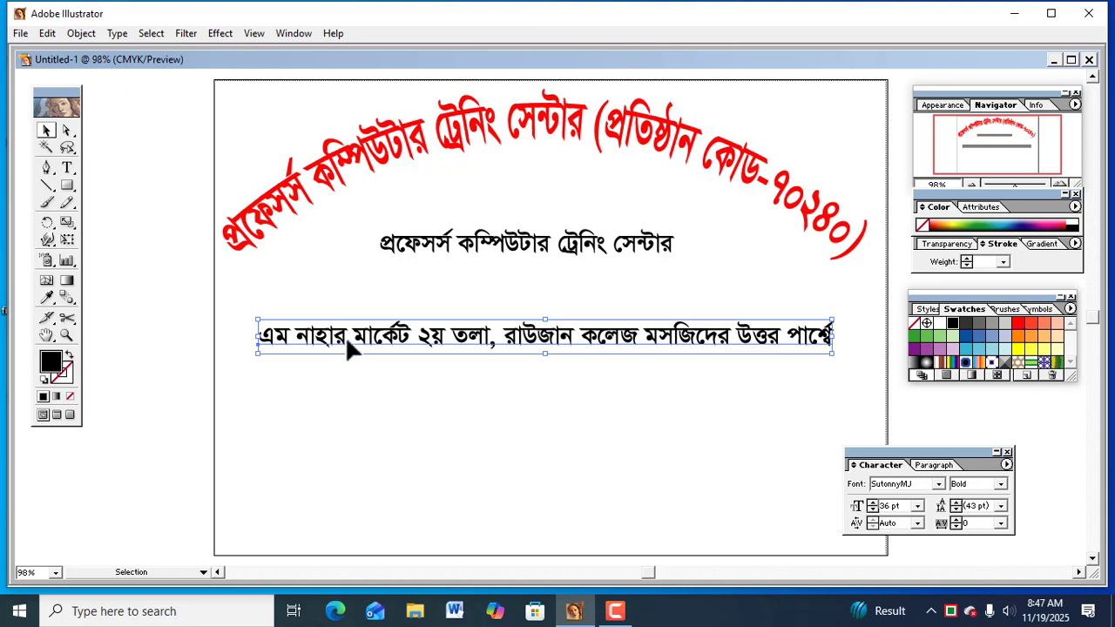
Step: Convert the address line's live text to outlines
click(89, 32)
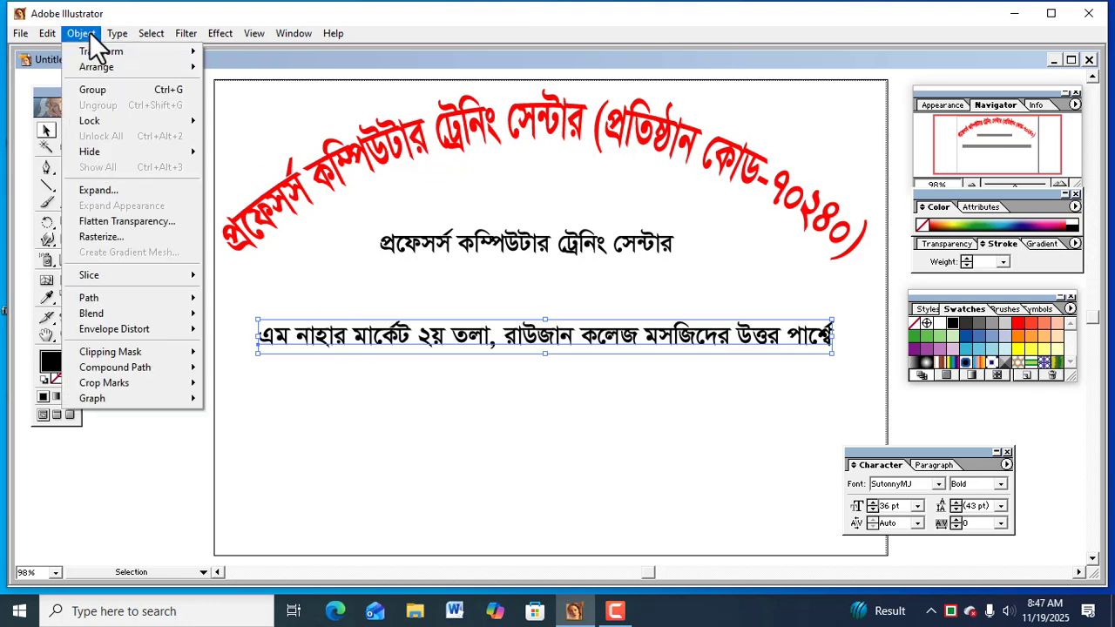
mouse_move(118, 33)
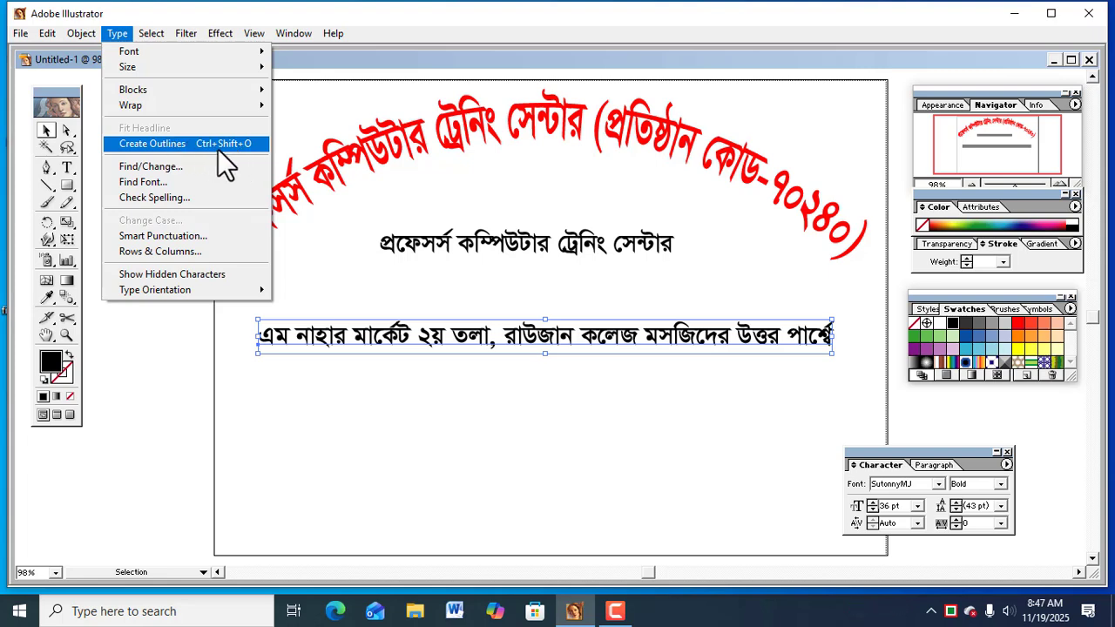
click(159, 145)
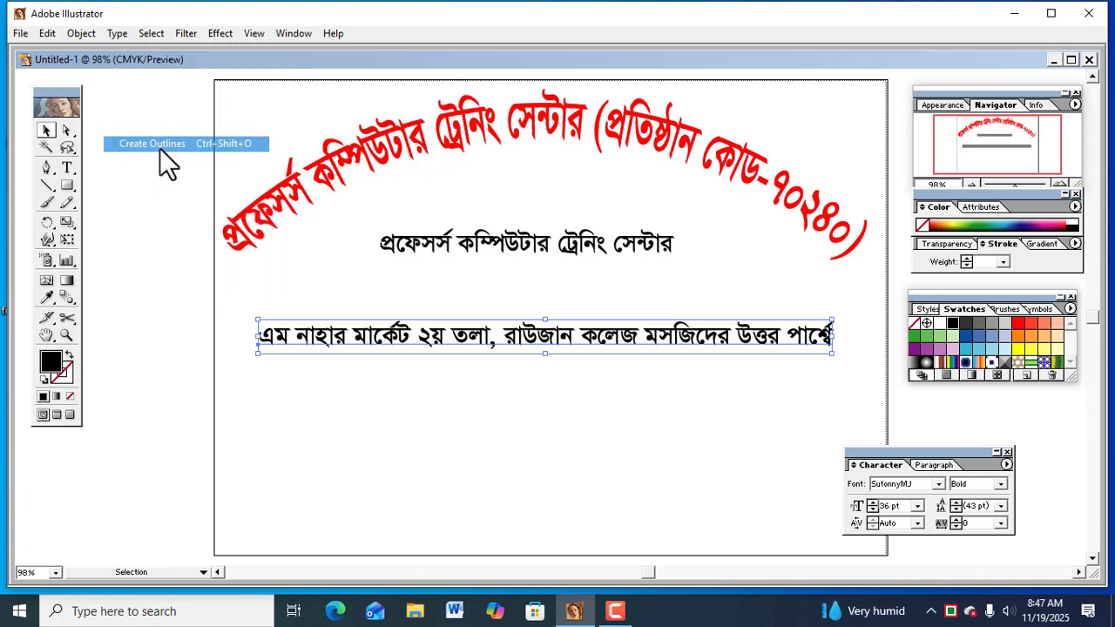
click(535, 408)
click(479, 340)
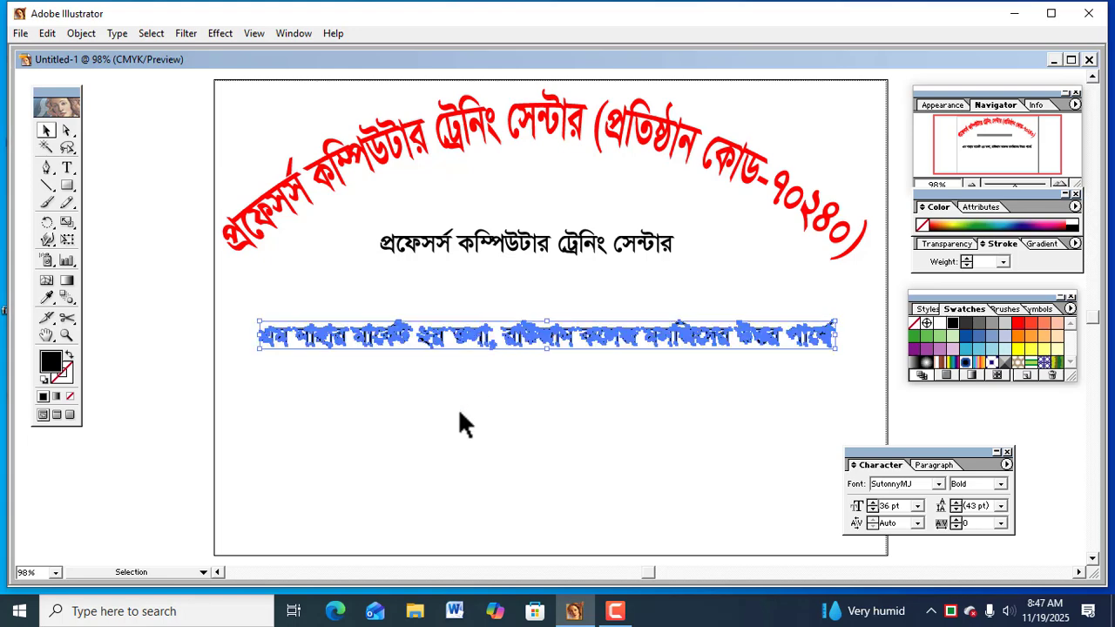
click(457, 408)
click(283, 339)
click(468, 356)
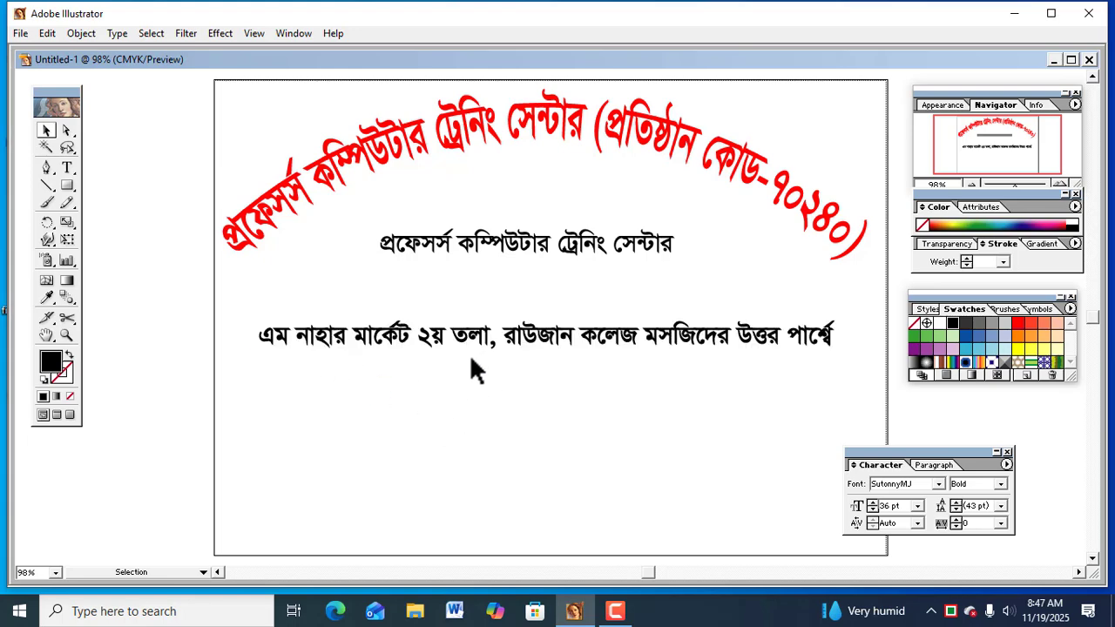
Step: Fill the outlined address line with red
click(479, 340)
click(486, 252)
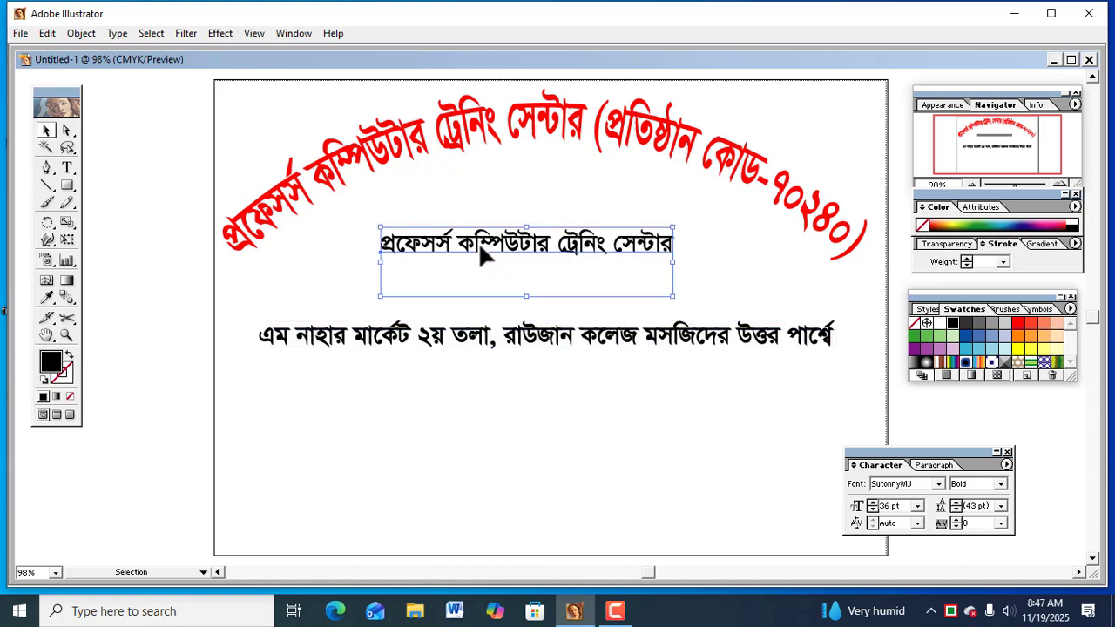
click(457, 340)
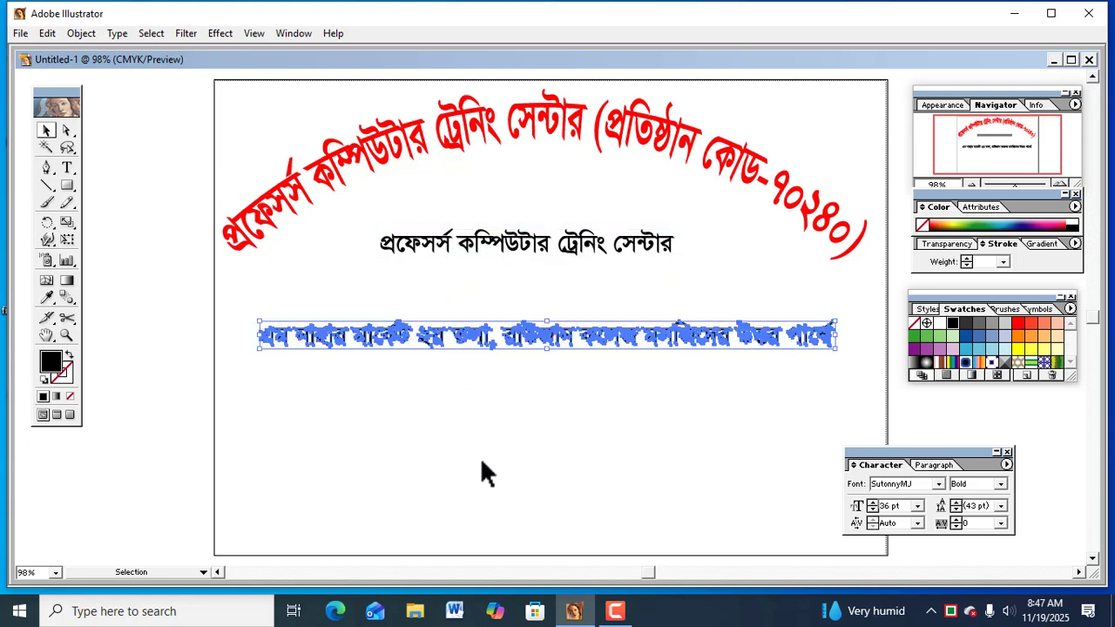
click(1018, 323)
click(621, 430)
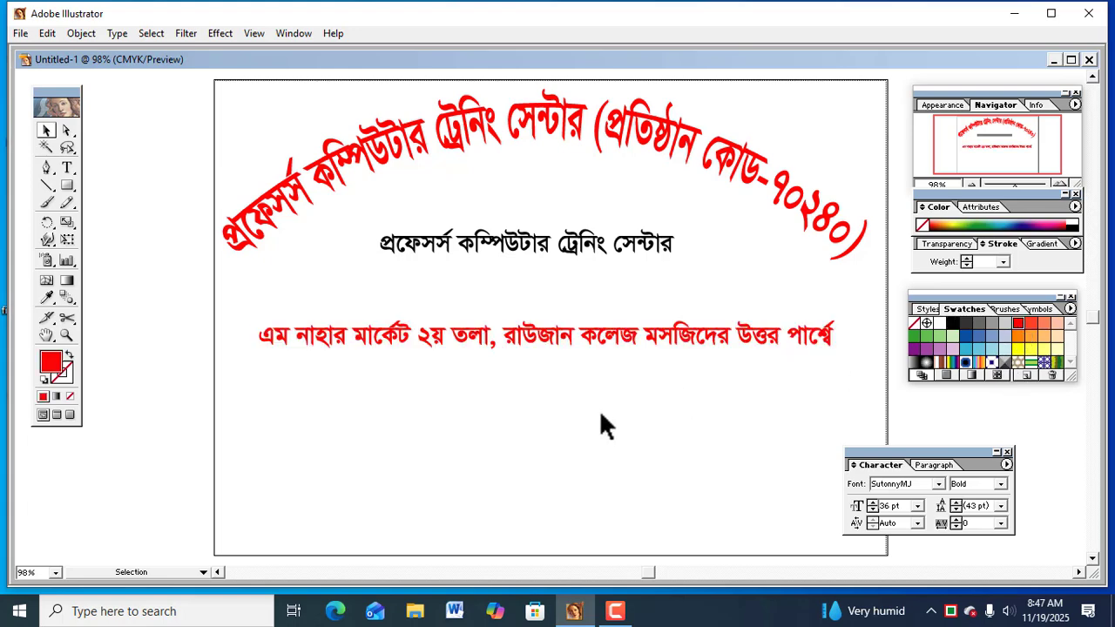
Step: Ungroup the outlined address line and check that its first letter can be selected by itself
click(277, 337)
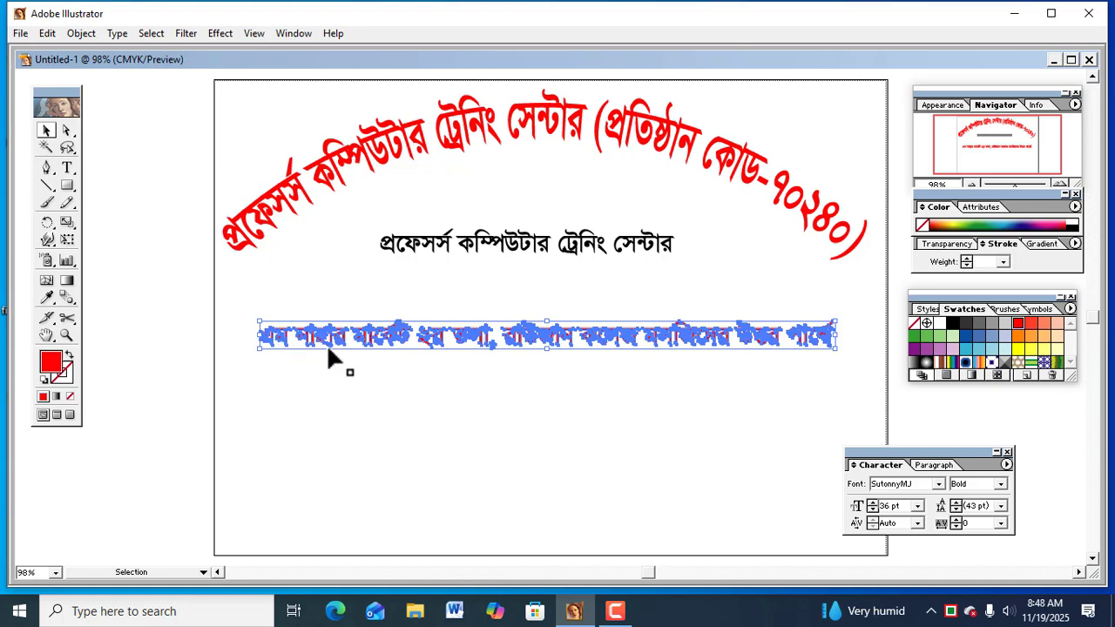
click(81, 33)
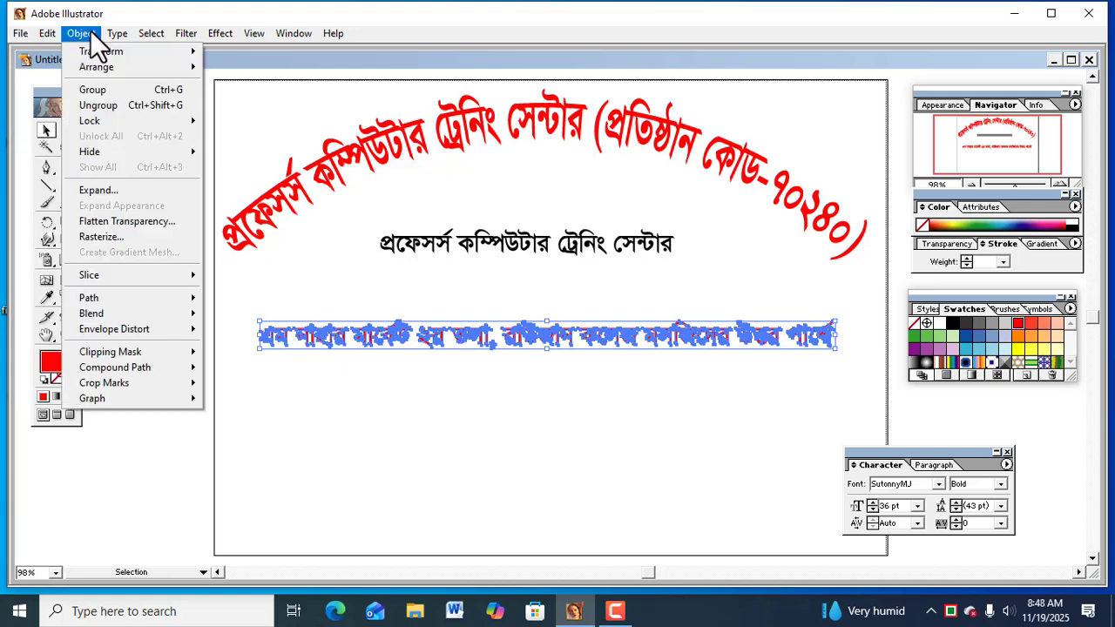
click(113, 105)
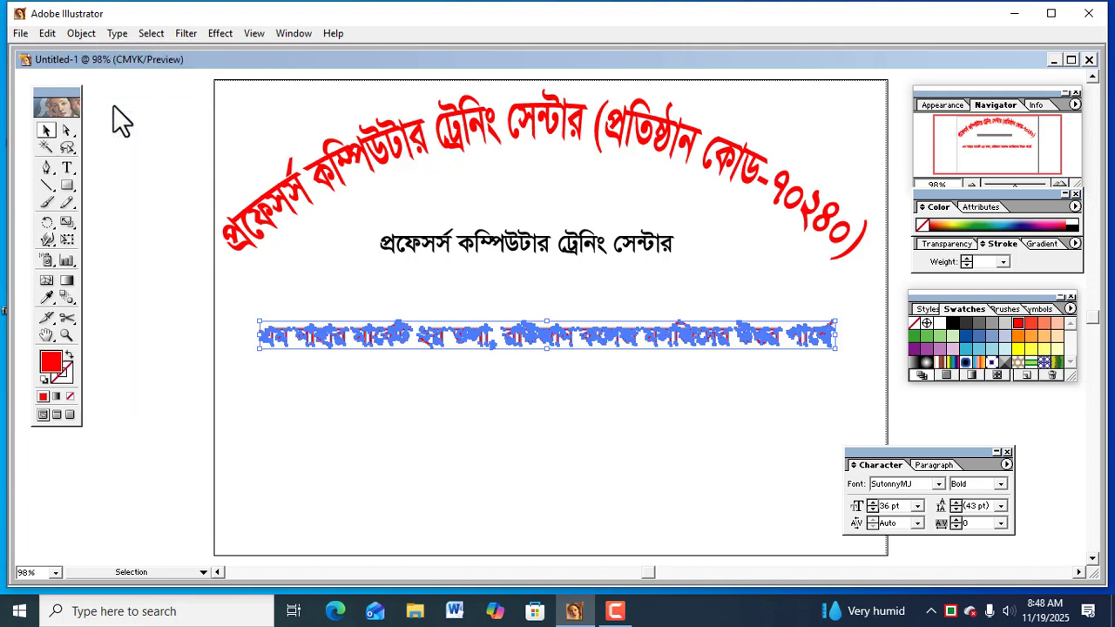
click(381, 398)
click(312, 333)
click(273, 340)
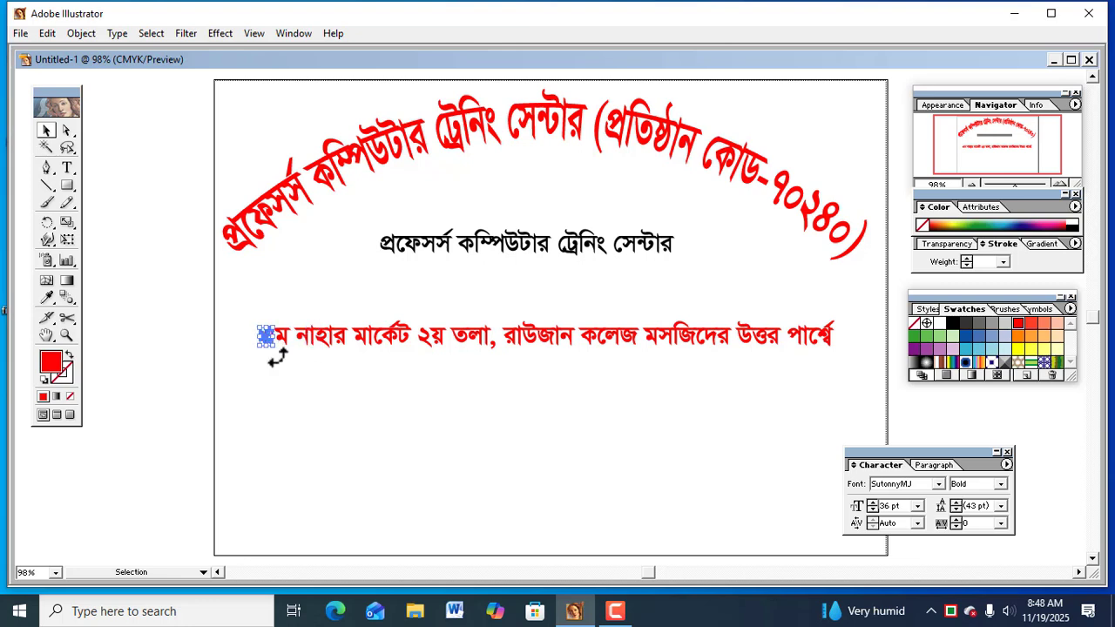
click(323, 362)
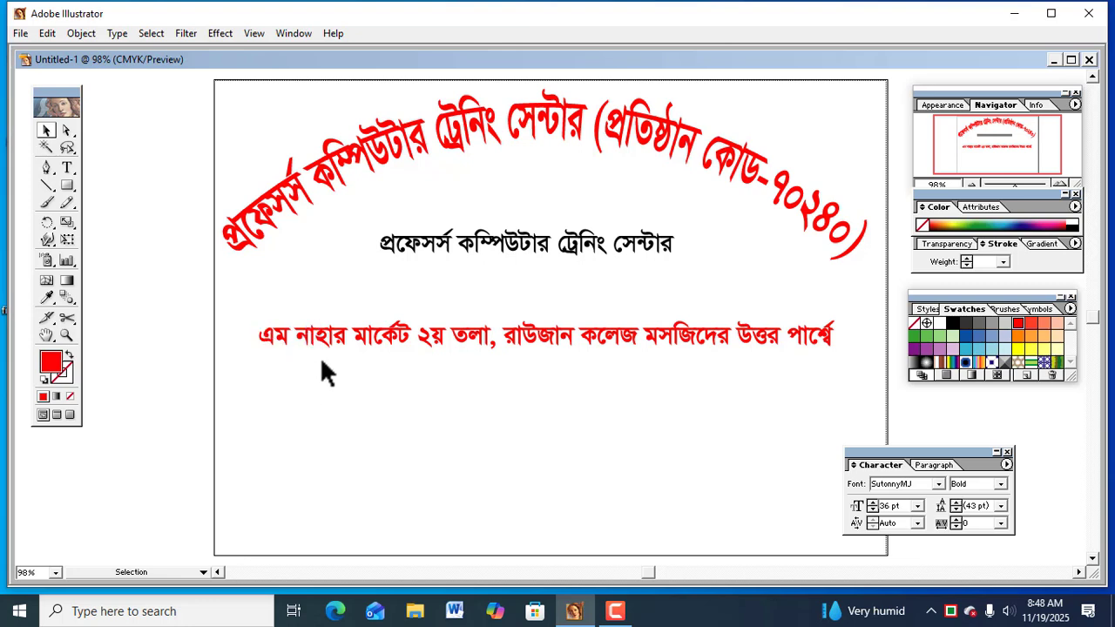
click(406, 246)
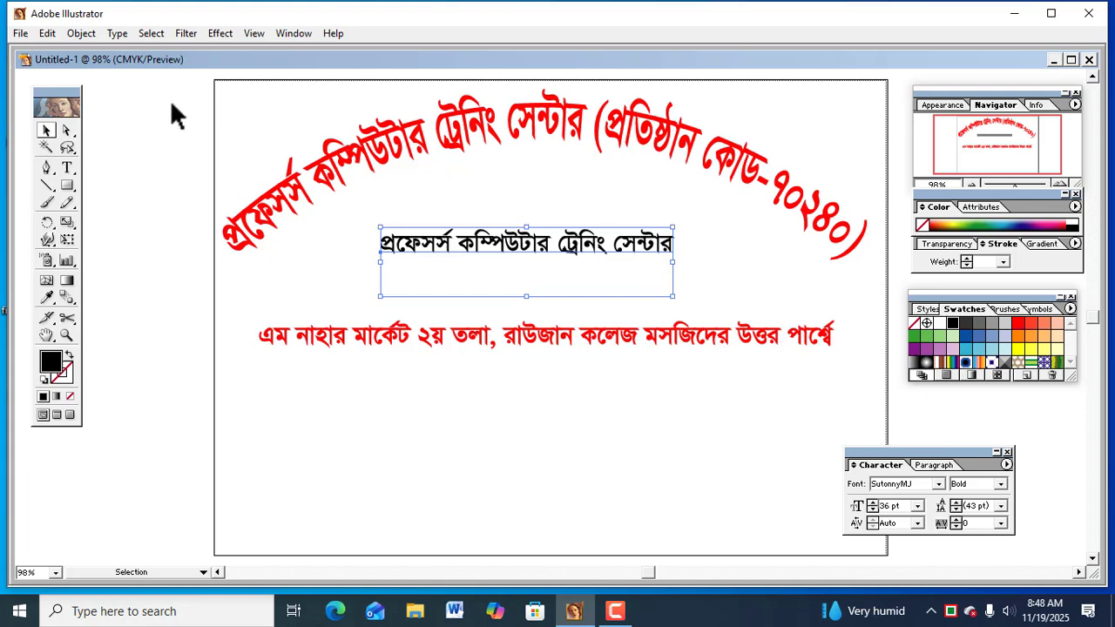
click(78, 33)
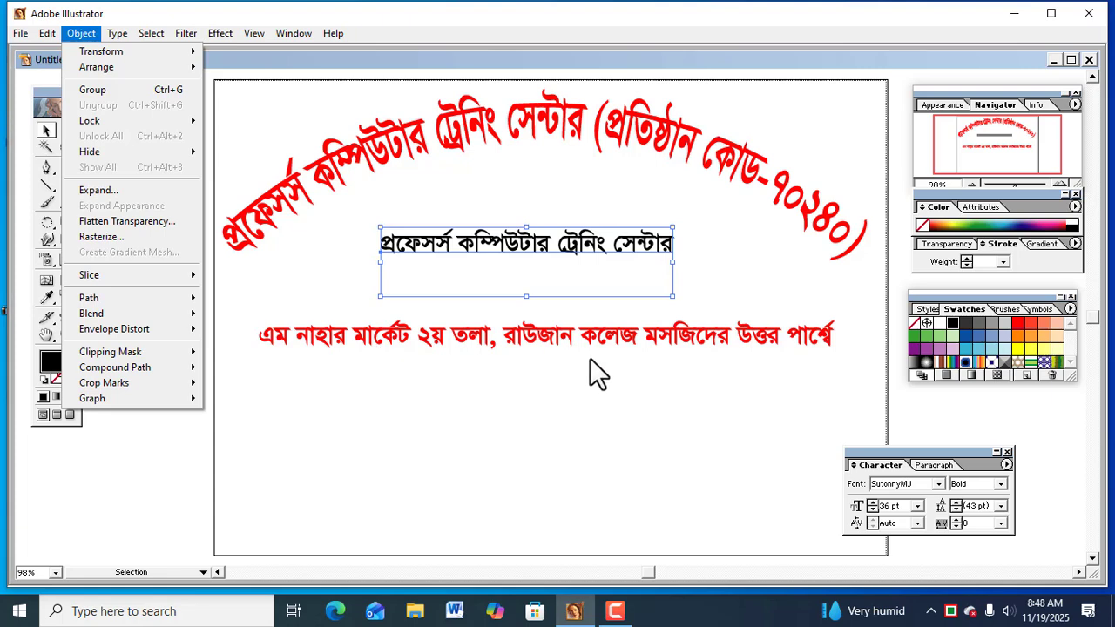
click(629, 399)
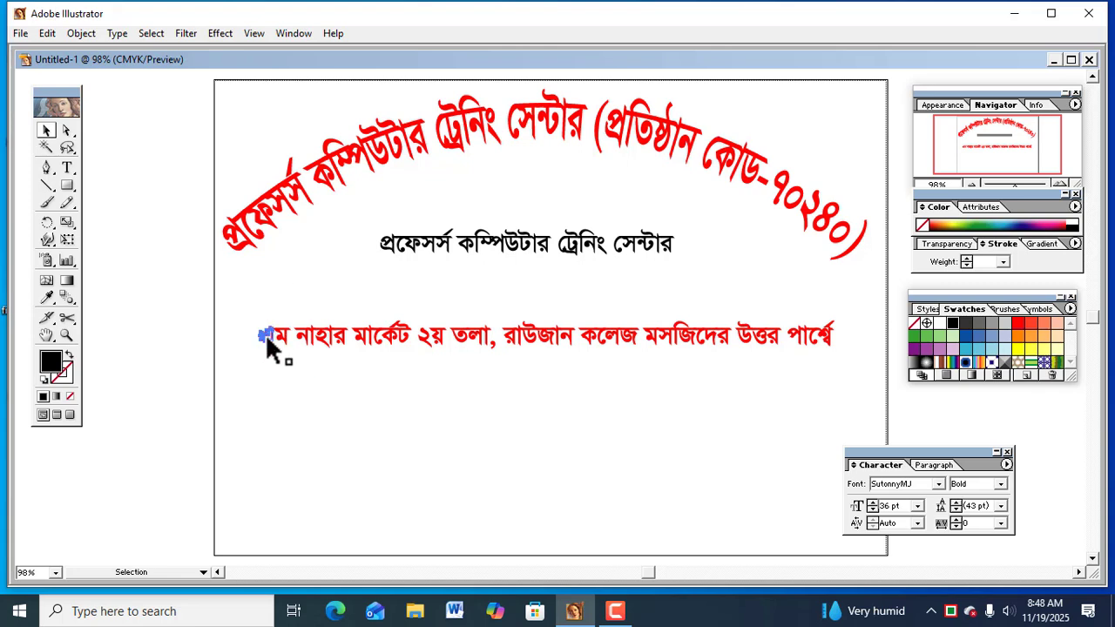
Step: Try moving the first two letters of the address line away individually, and undo both moves
drag(265, 334, 226, 359)
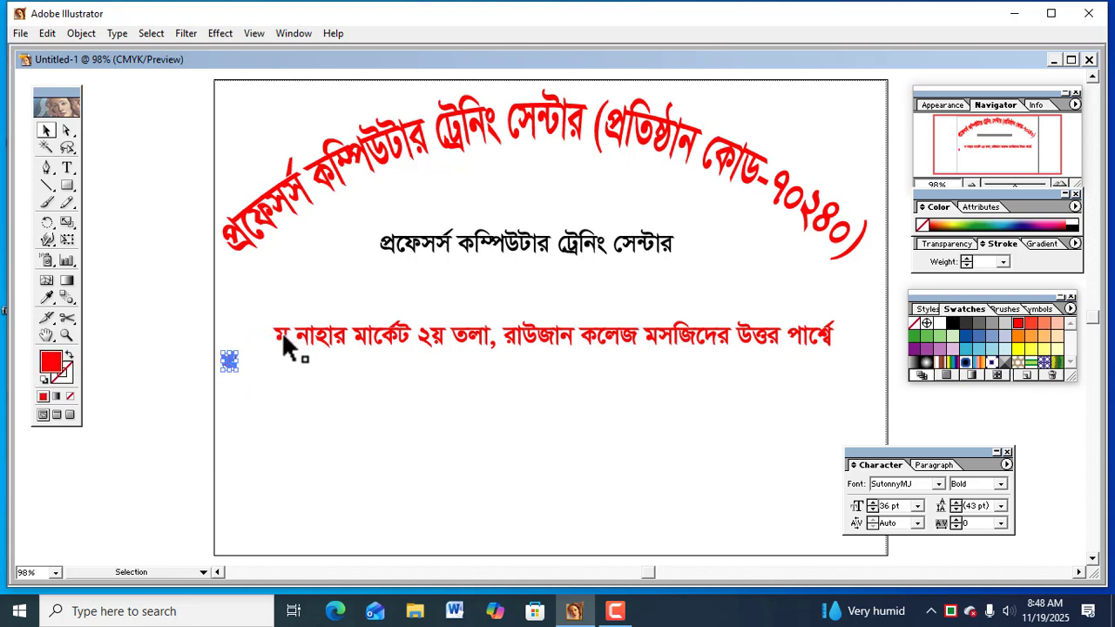
drag(283, 336, 292, 390)
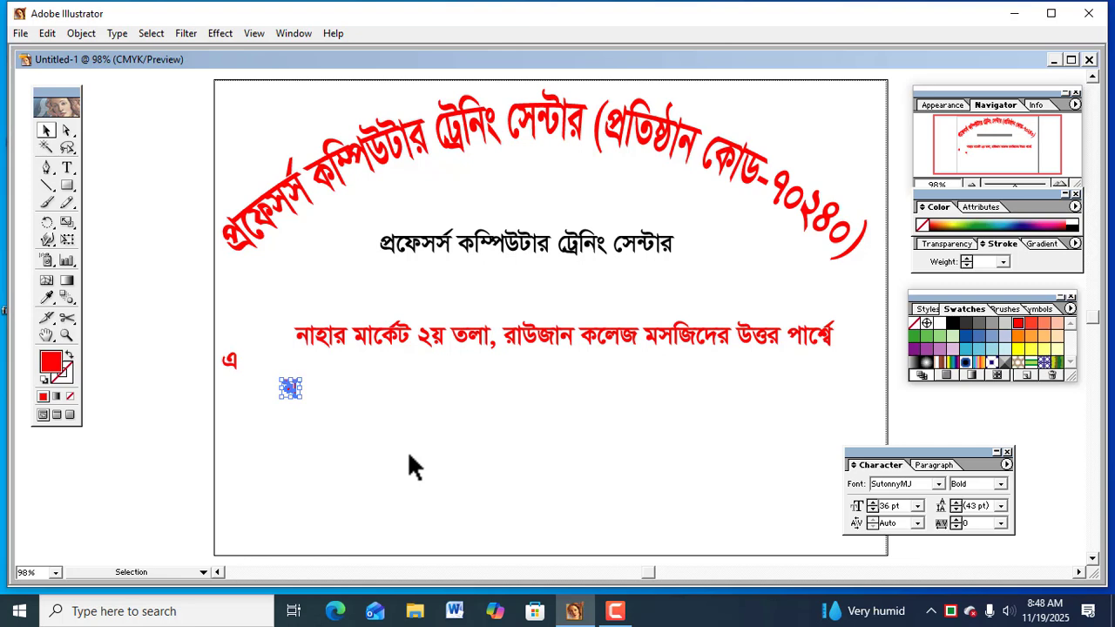
key(ctrl+z)
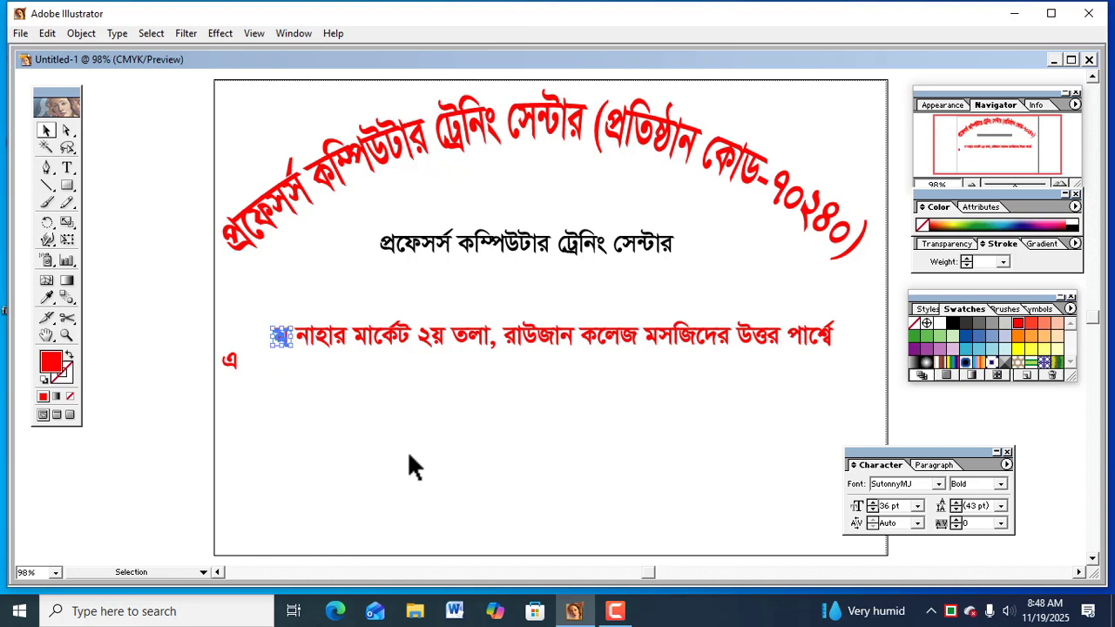
key(ctrl+z)
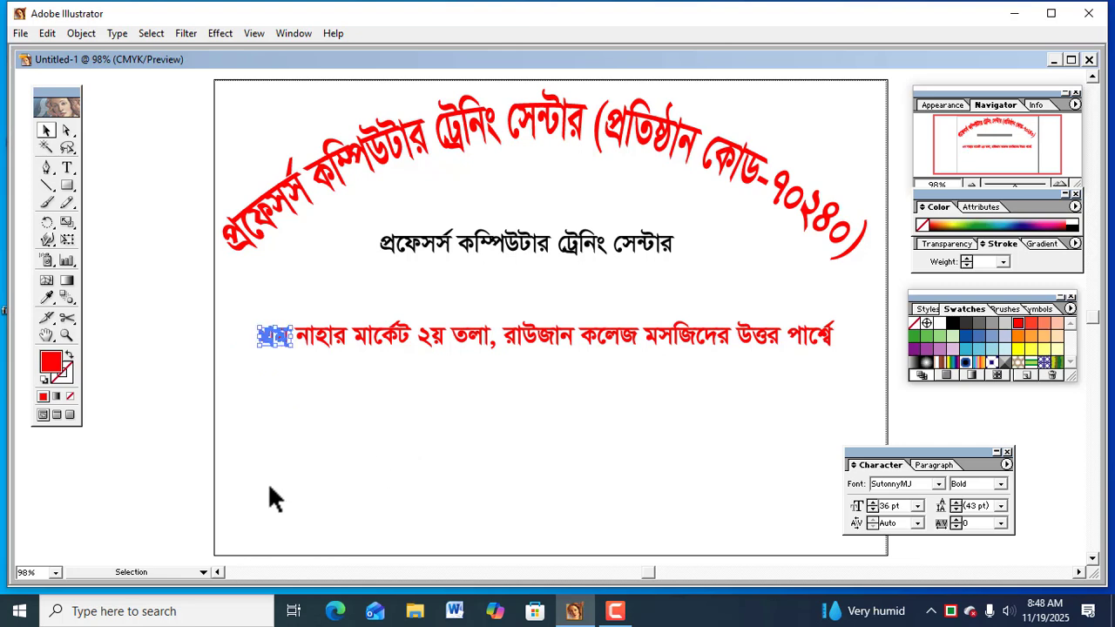
click(338, 395)
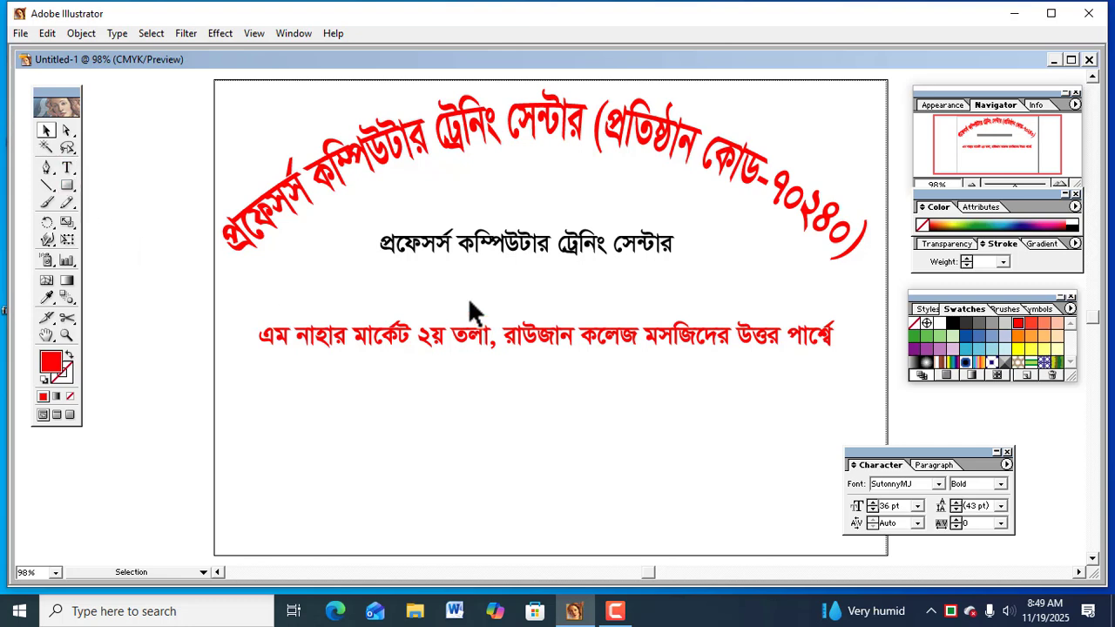
Step: Nudge the centre's name slightly down under the arch and fill it with red
click(628, 246)
click(745, 258)
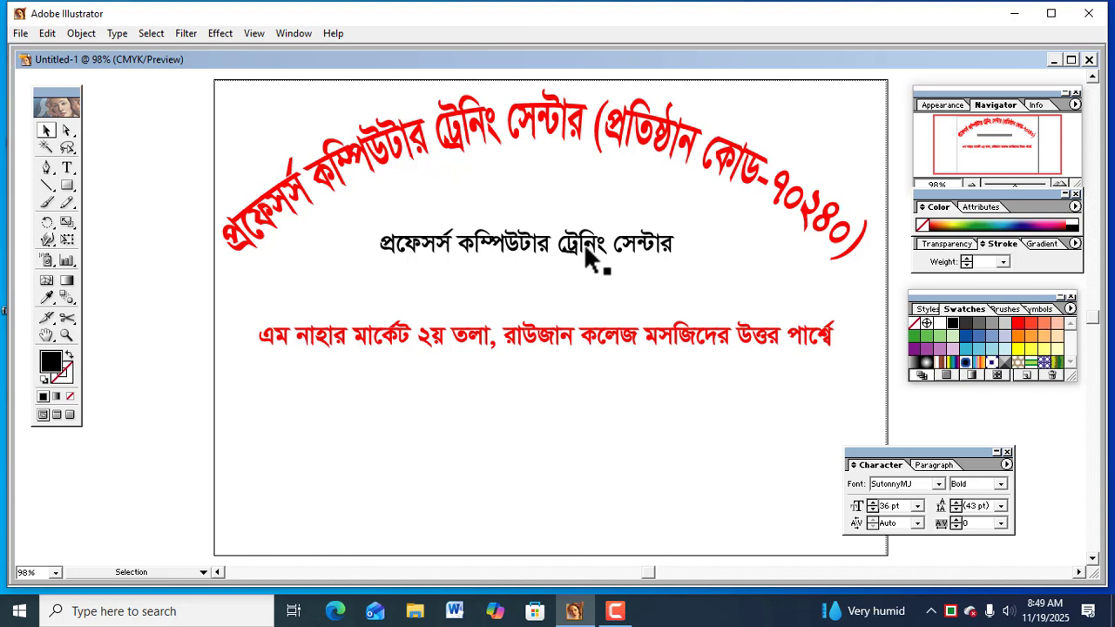
drag(585, 249, 589, 257)
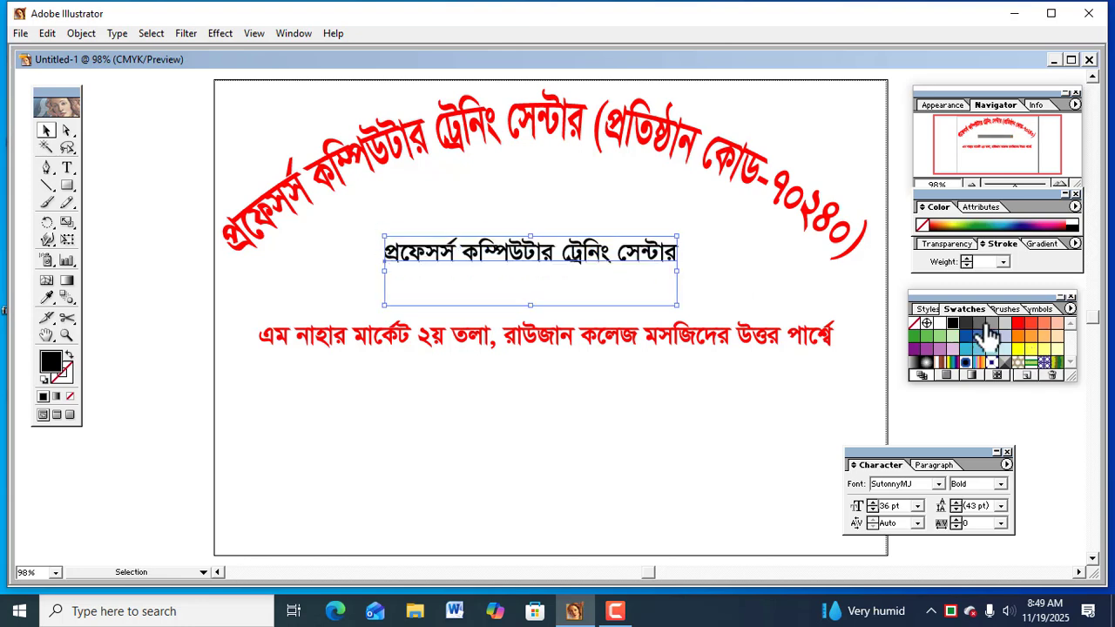
click(1017, 323)
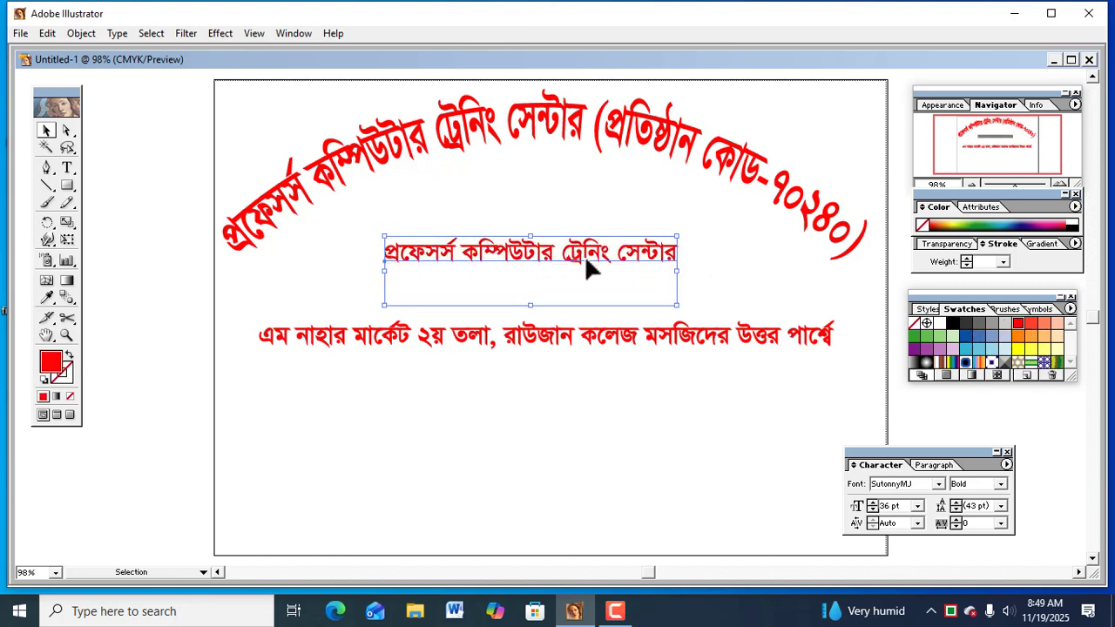
Step: Stretch the centre's name wider to both sides and slightly taller, to a font size of about 43.64 pt
drag(385, 270, 341, 278)
drag(676, 270, 724, 274)
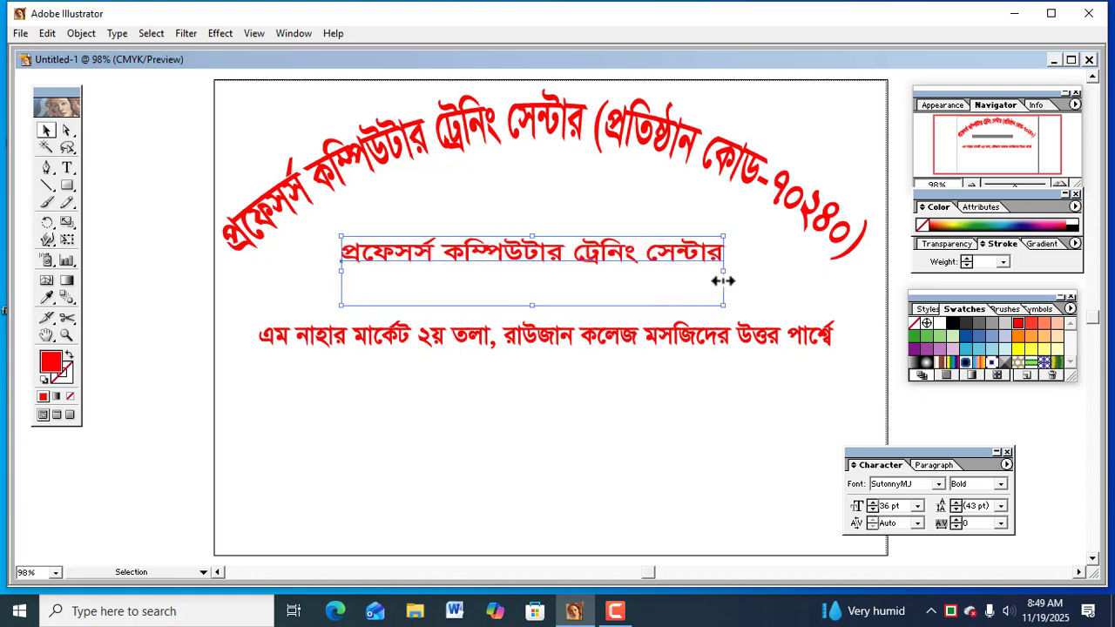
drag(532, 231, 532, 222)
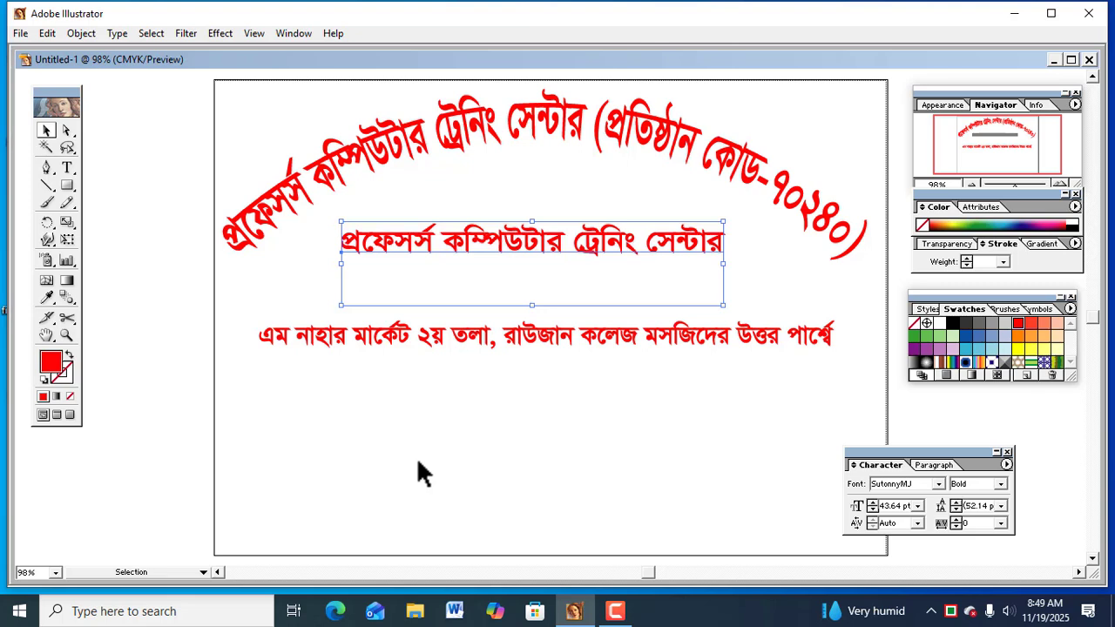
Step: Place a black-filled copy of the centre's name behind the red one and give the copy a 2 pt black stroke
click(952, 324)
click(1003, 262)
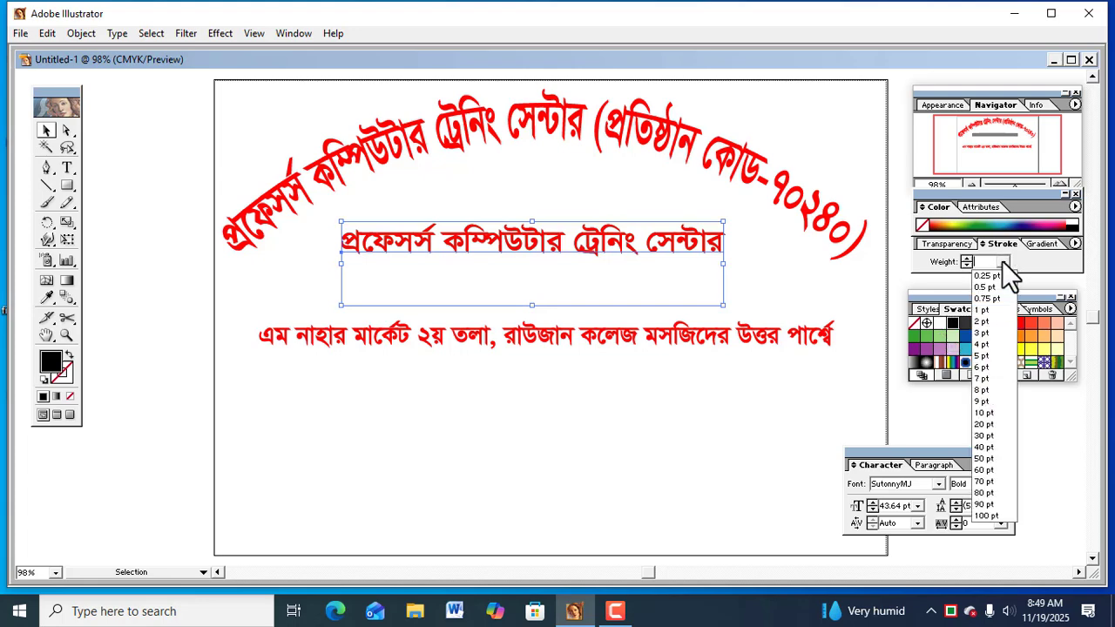
click(982, 344)
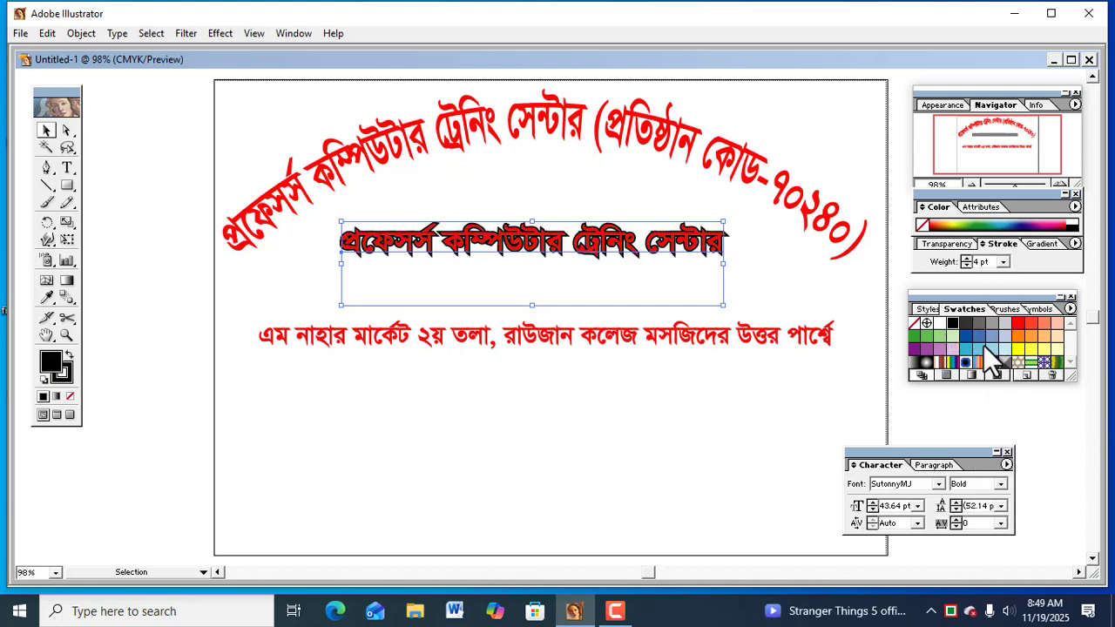
click(1002, 261)
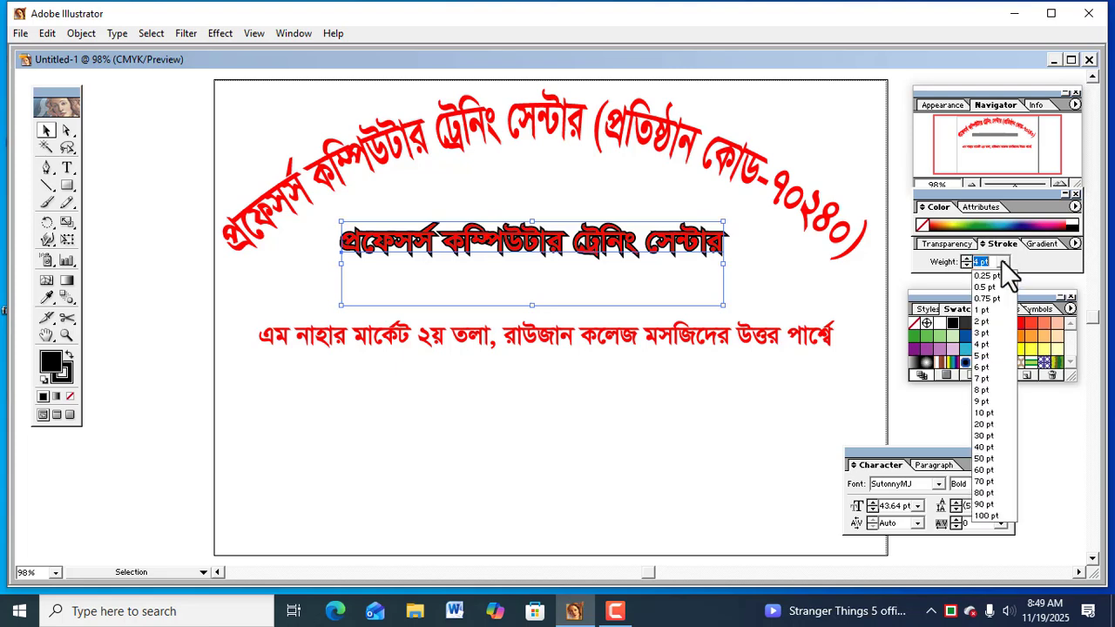
click(989, 319)
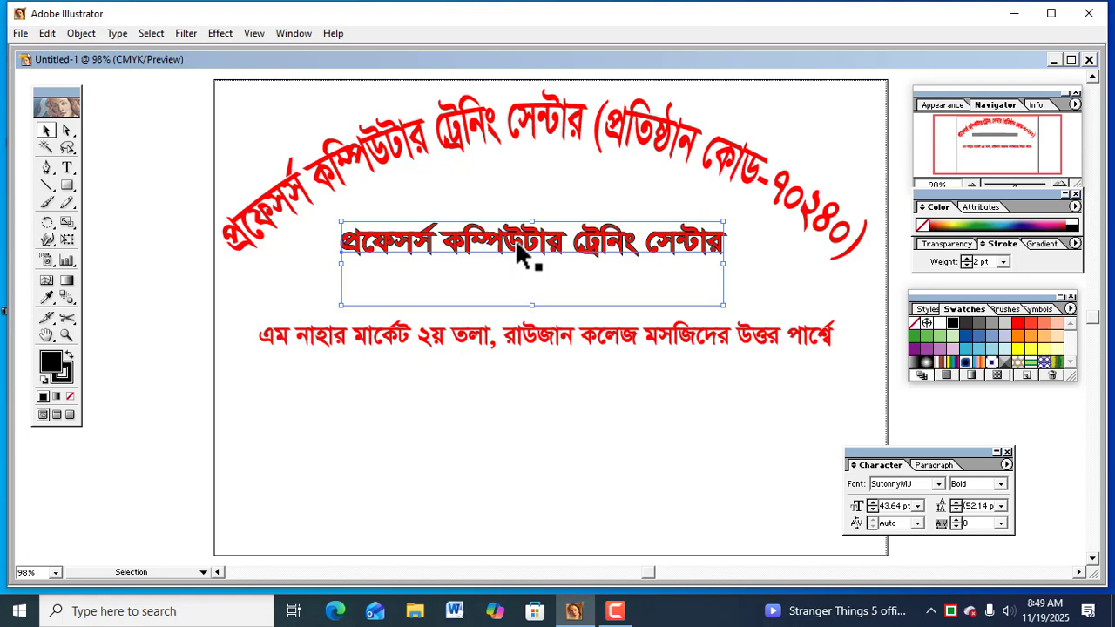
Step: Move the black backing copy and the red name apart vertically, and undo the moves to stack them again
mouse_move(514, 238)
mouse_down()
mouse_move(513, 273)
mouse_move(514, 219)
mouse_up()
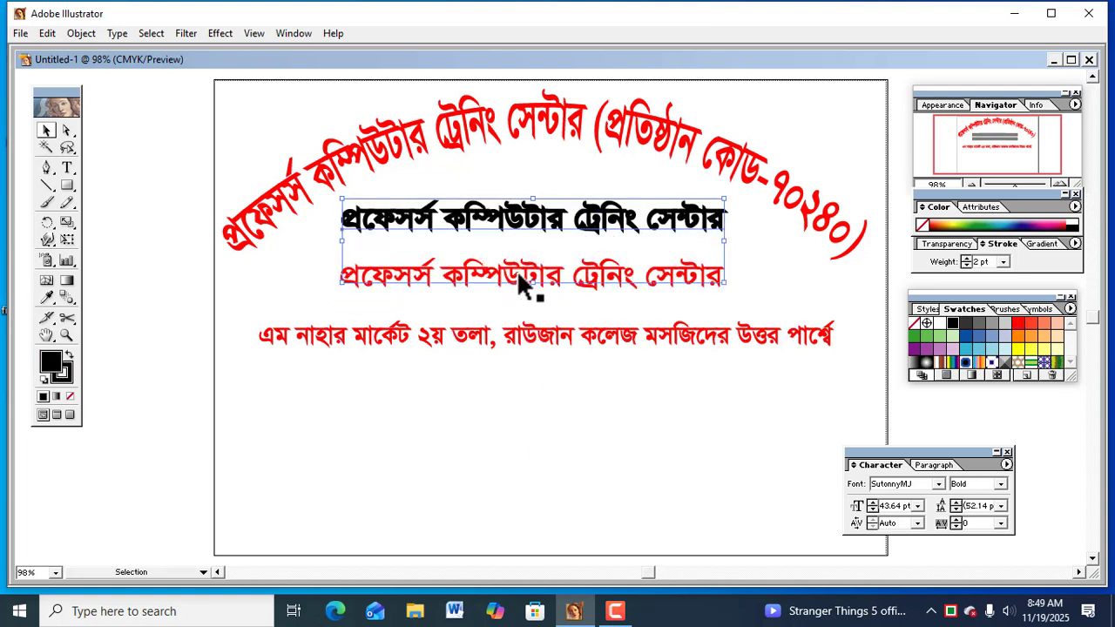
click(518, 272)
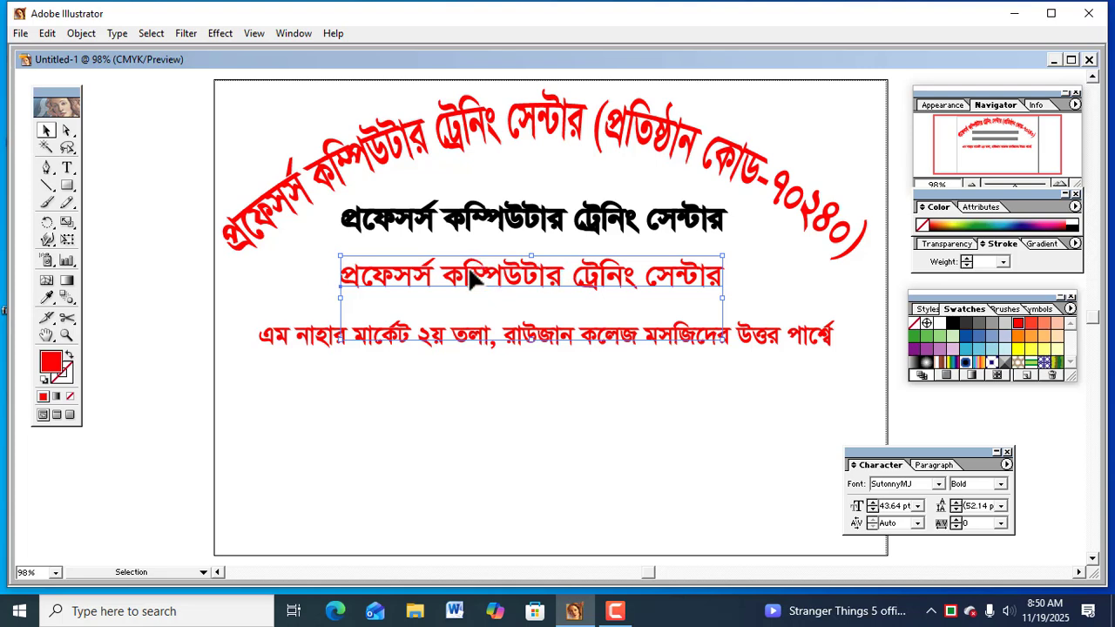
drag(471, 272, 453, 273)
Step: Select the red name together with its black backing copy and set the stroke weight to 5 pt
shift+click(444, 249)
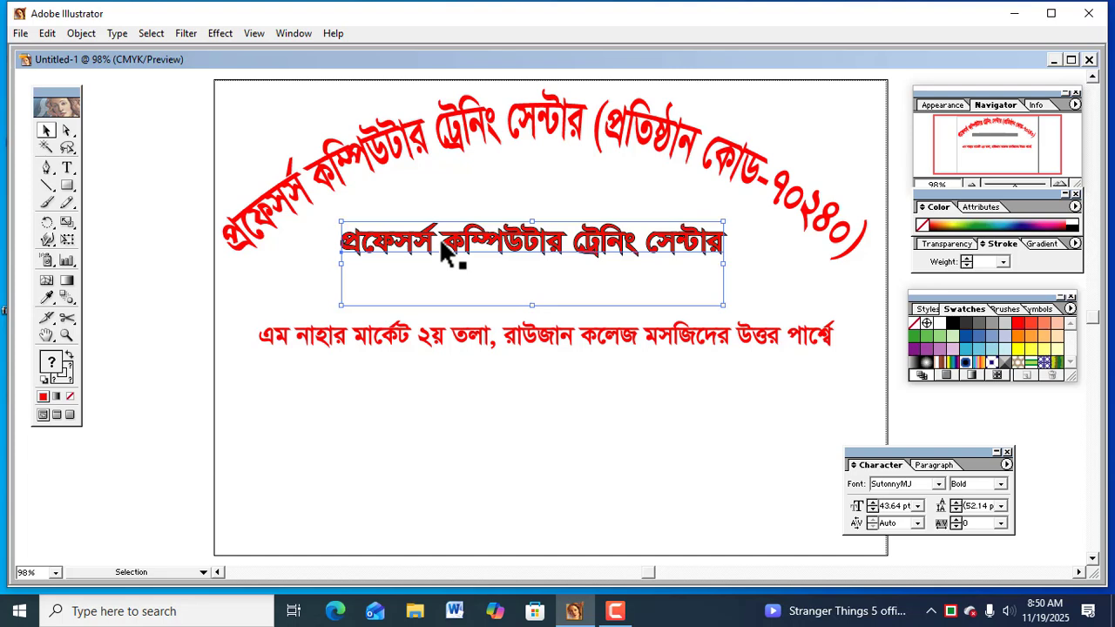
click(1002, 262)
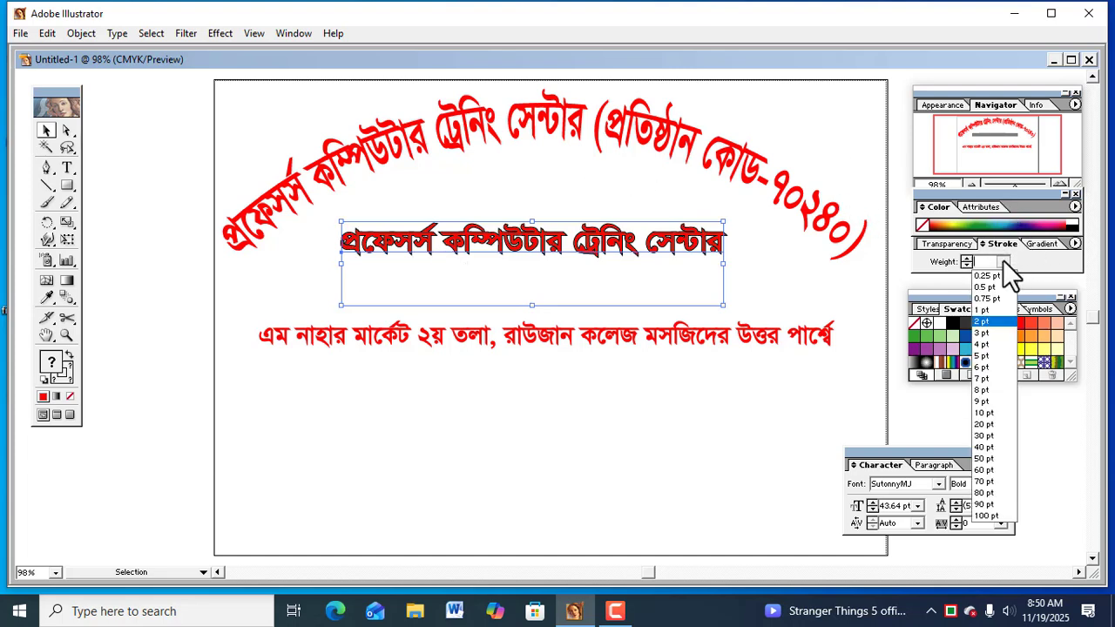
click(982, 356)
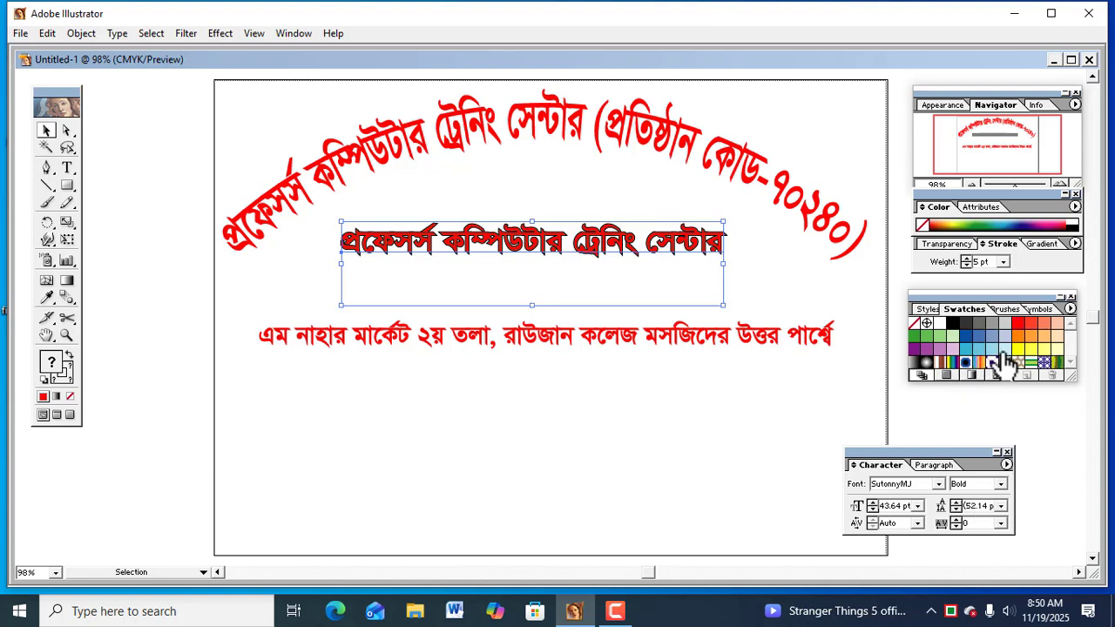
Step: Give the backmost copy of the centre's name a green fill and a green stroke of 7 pt
click(915, 338)
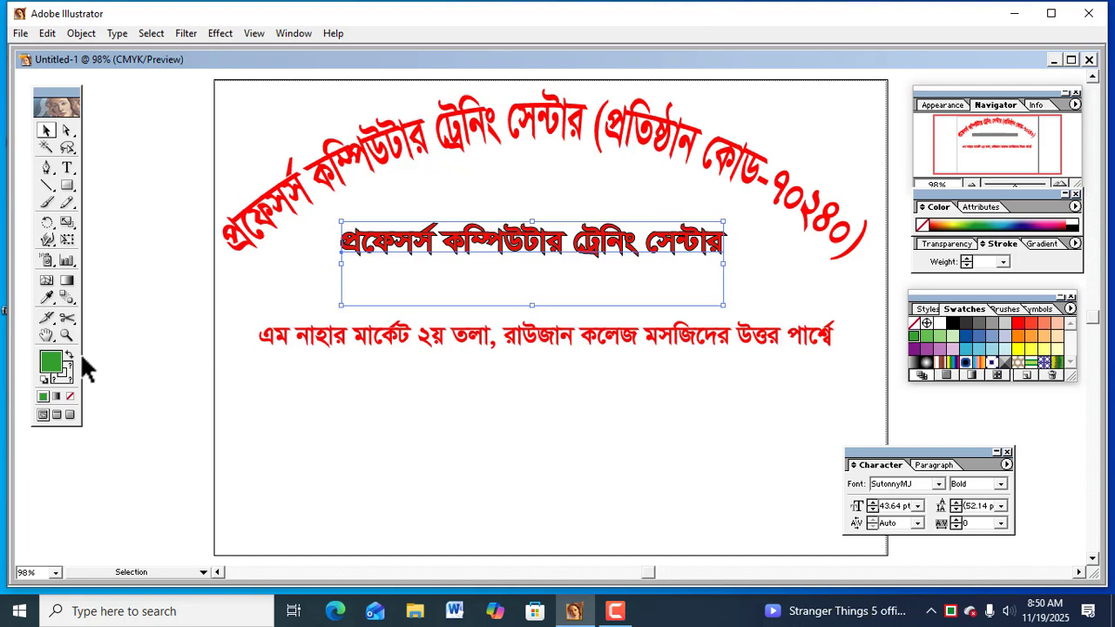
click(73, 378)
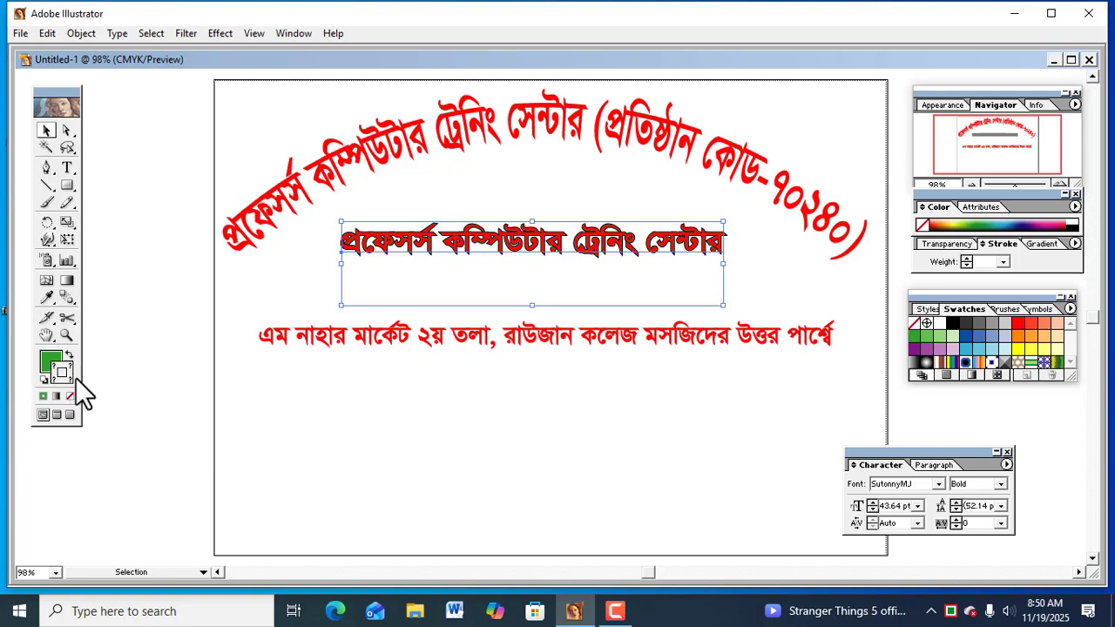
click(916, 351)
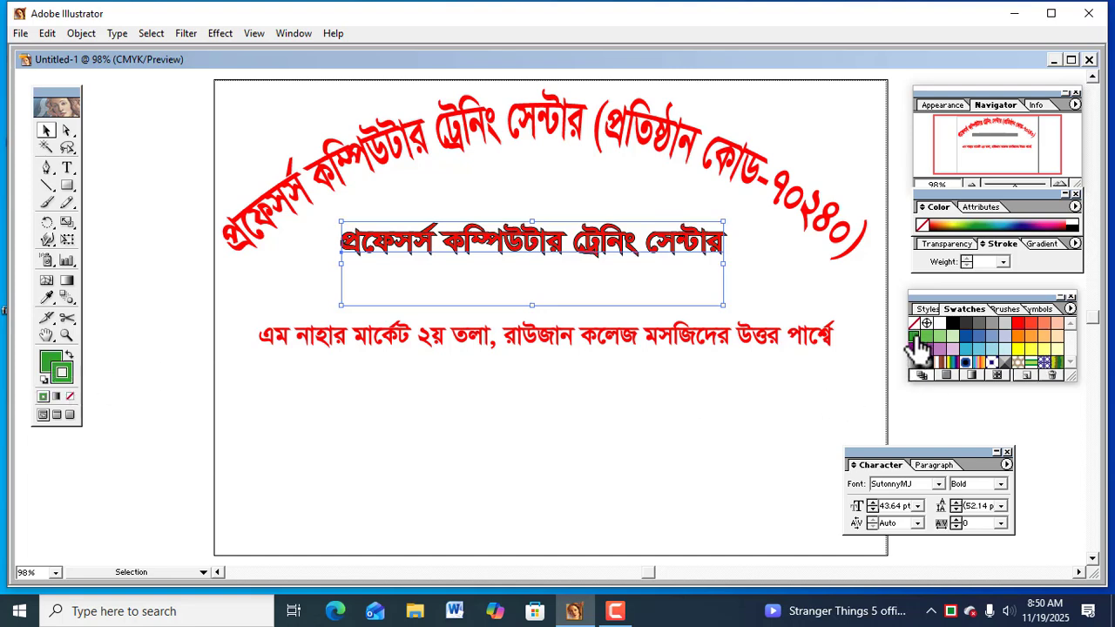
click(1002, 262)
click(985, 380)
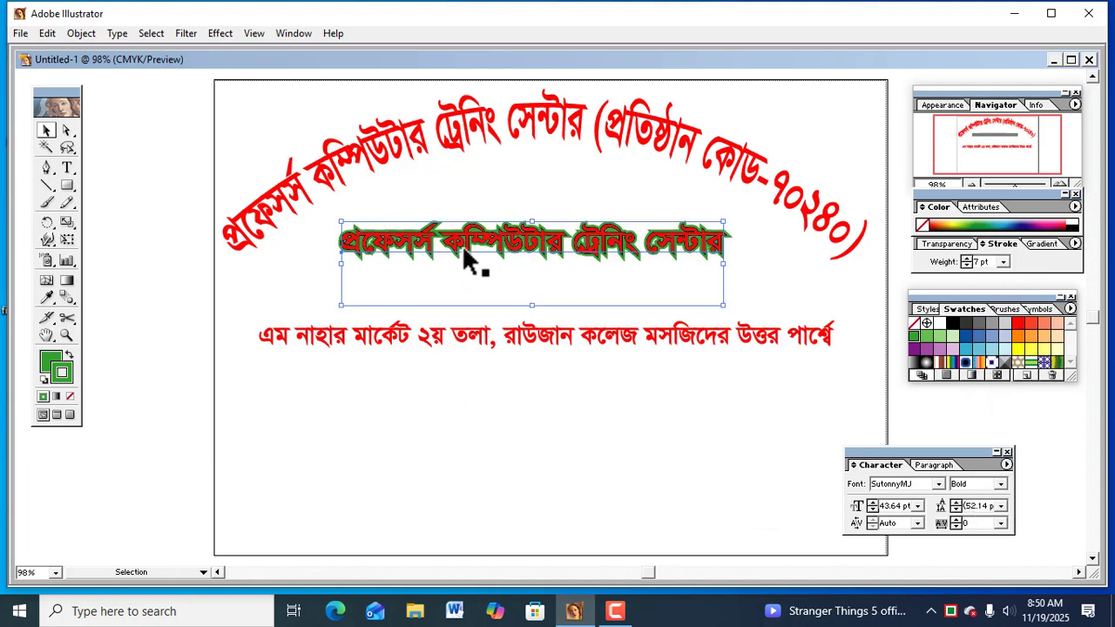
Step: Move the red and black layers of the centre's name off the green backing copy, and undo the moves
drag(473, 251, 461, 276)
drag(470, 257, 483, 212)
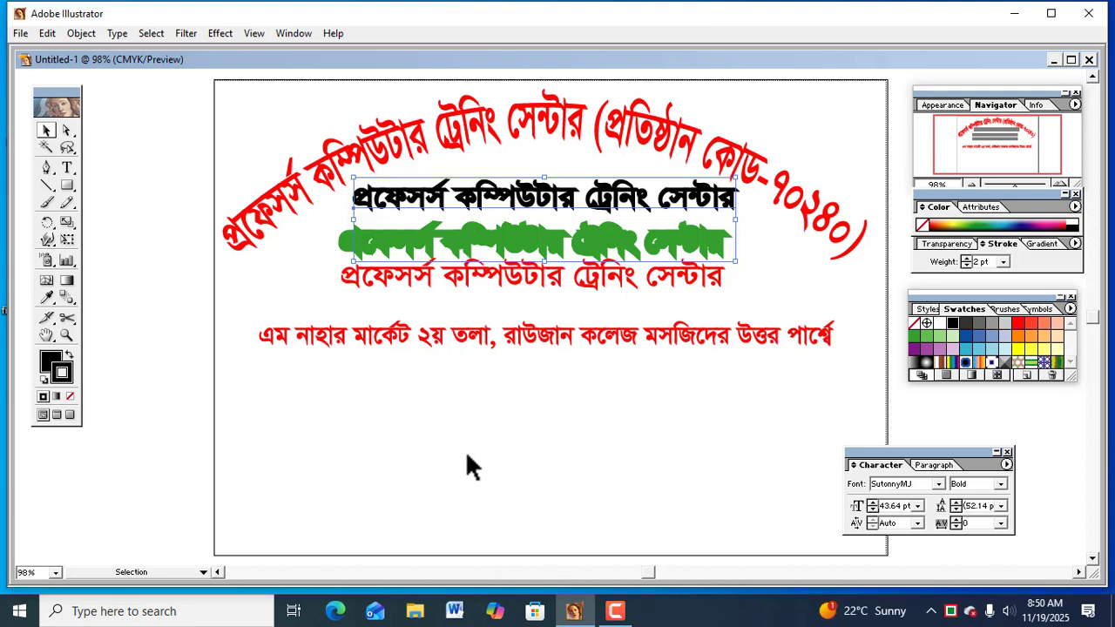
key(ctrl+z)
key(ctrl+z)
key(ctrl+z)
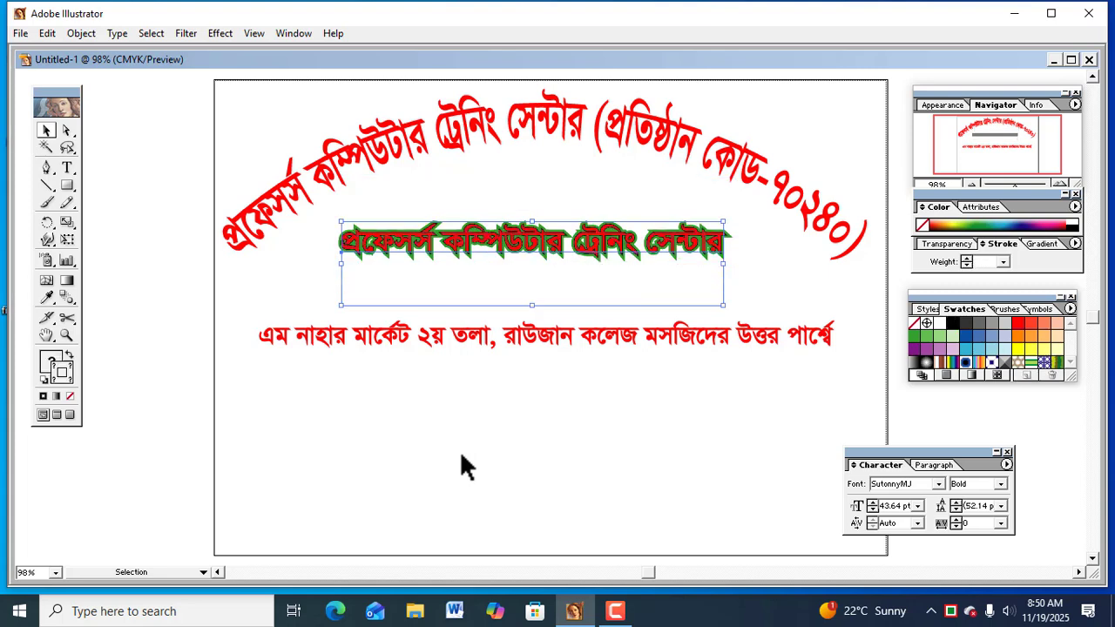
Step: Select the red, black and green copies of the centre's name and group them
click(451, 461)
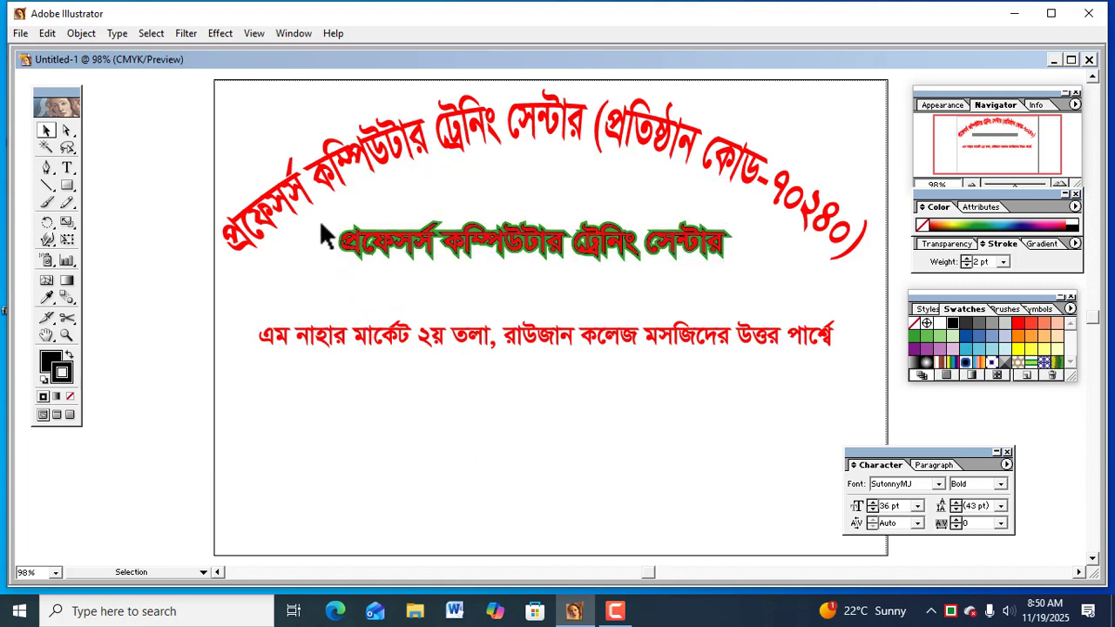
drag(320, 218, 749, 275)
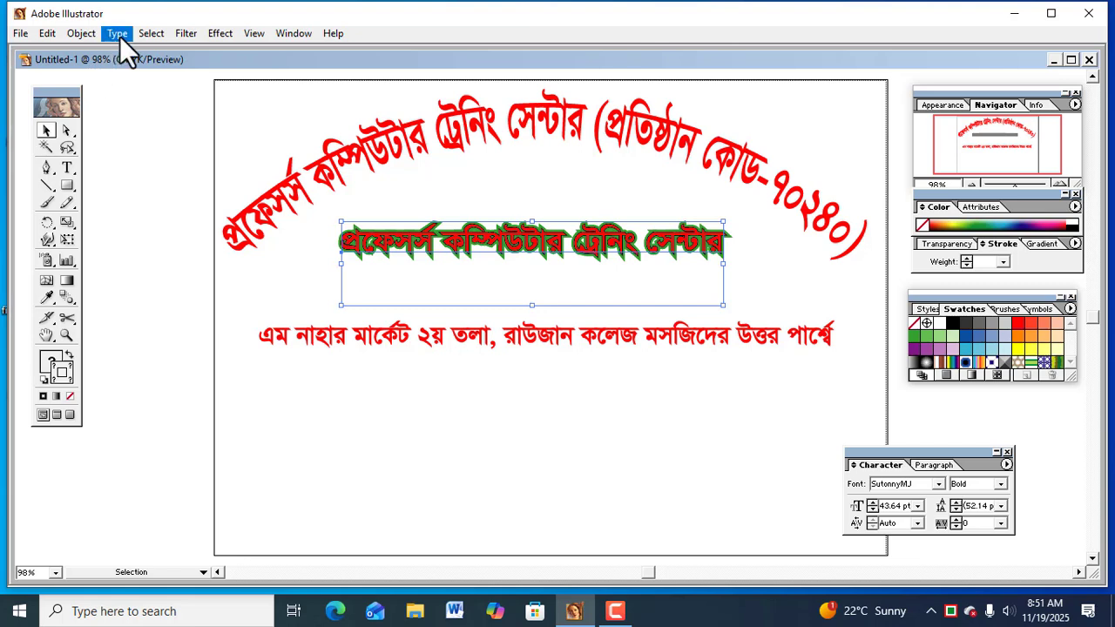
click(76, 35)
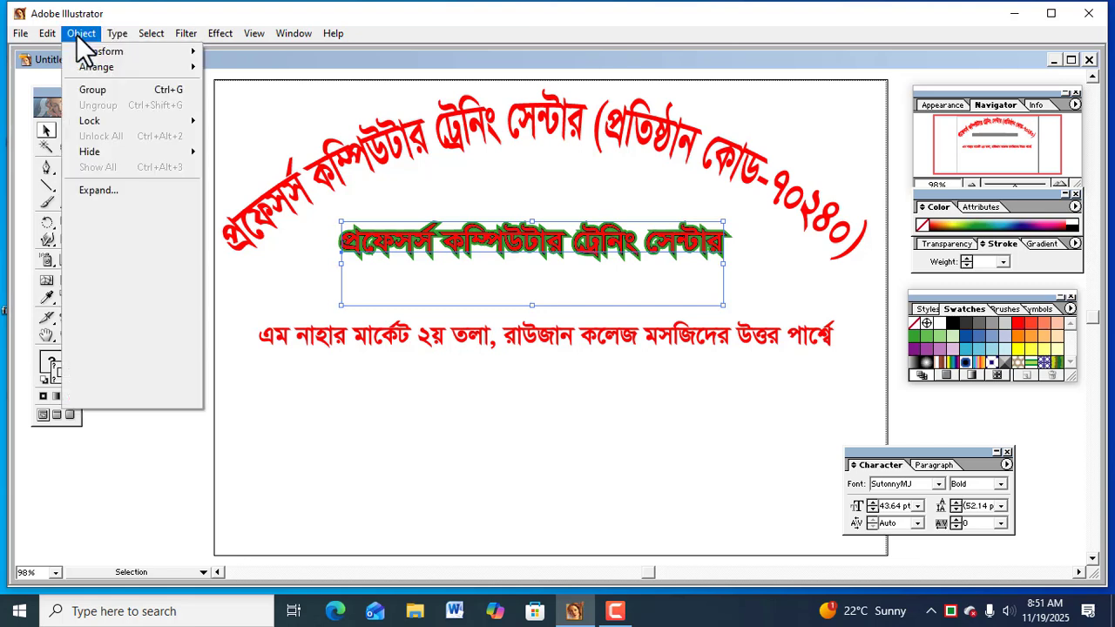
click(110, 90)
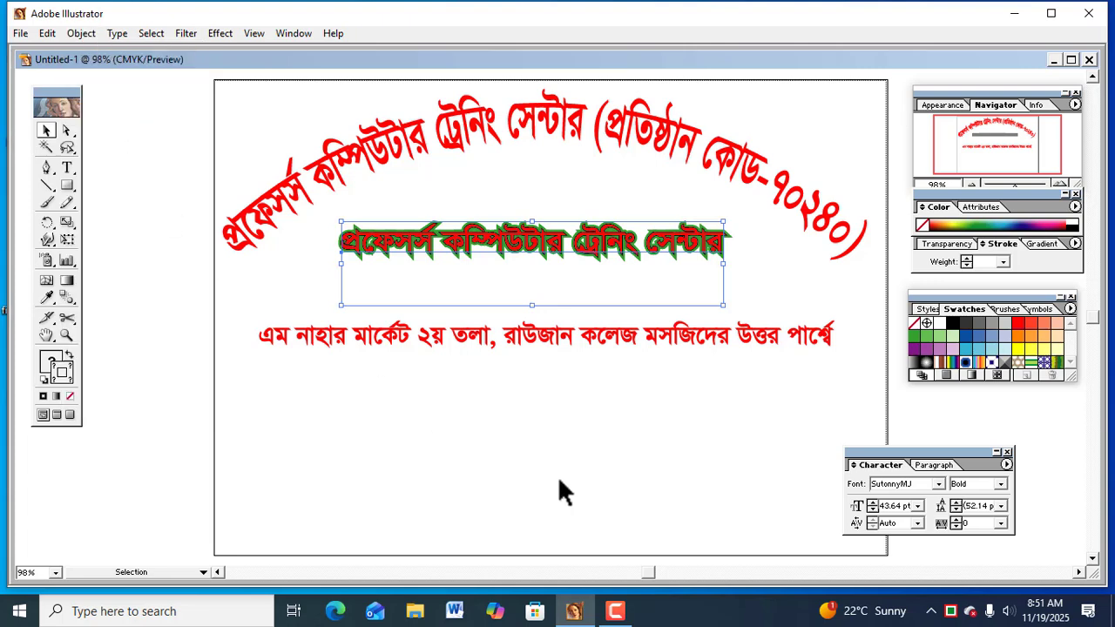
Step: Move the grouped centre name into the empty area below the address line
click(562, 492)
drag(525, 272, 559, 329)
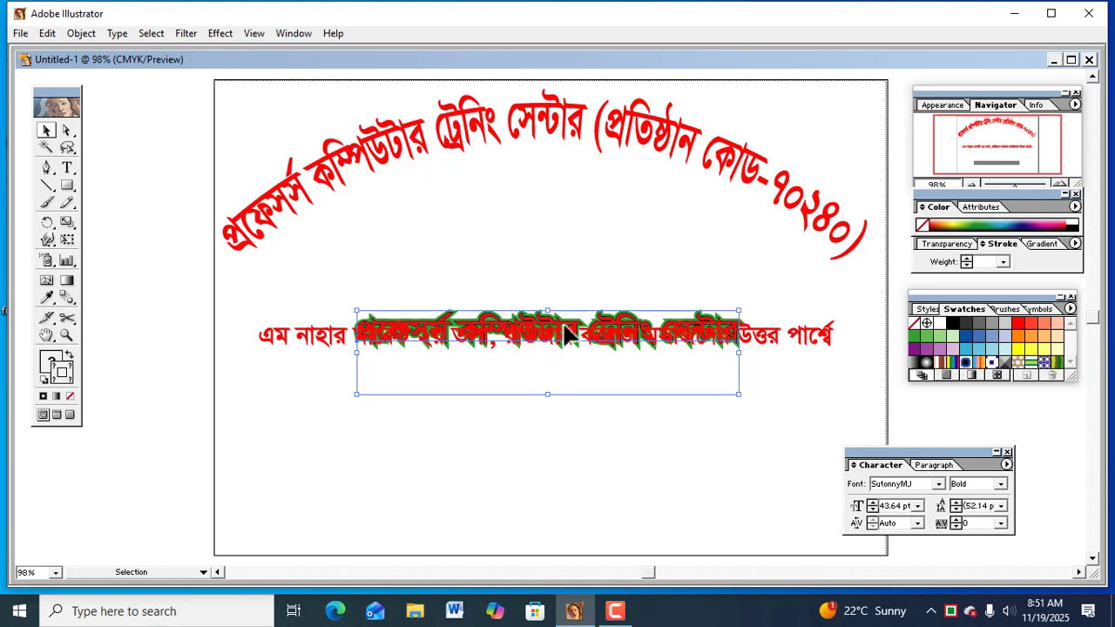
click(552, 491)
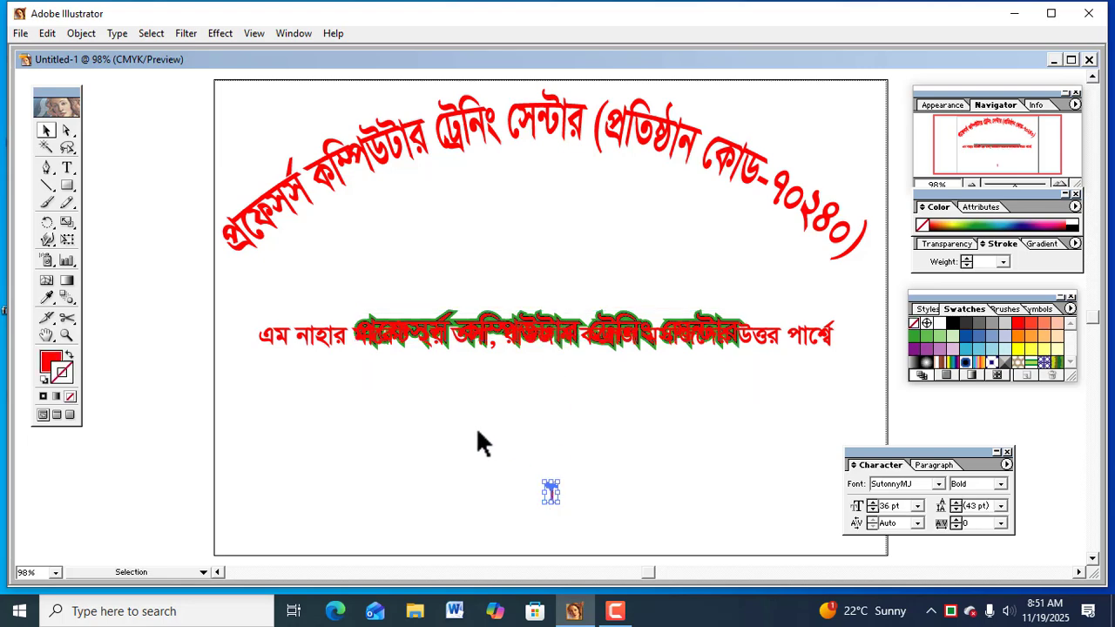
key(ctrl+z)
key(ctrl+z)
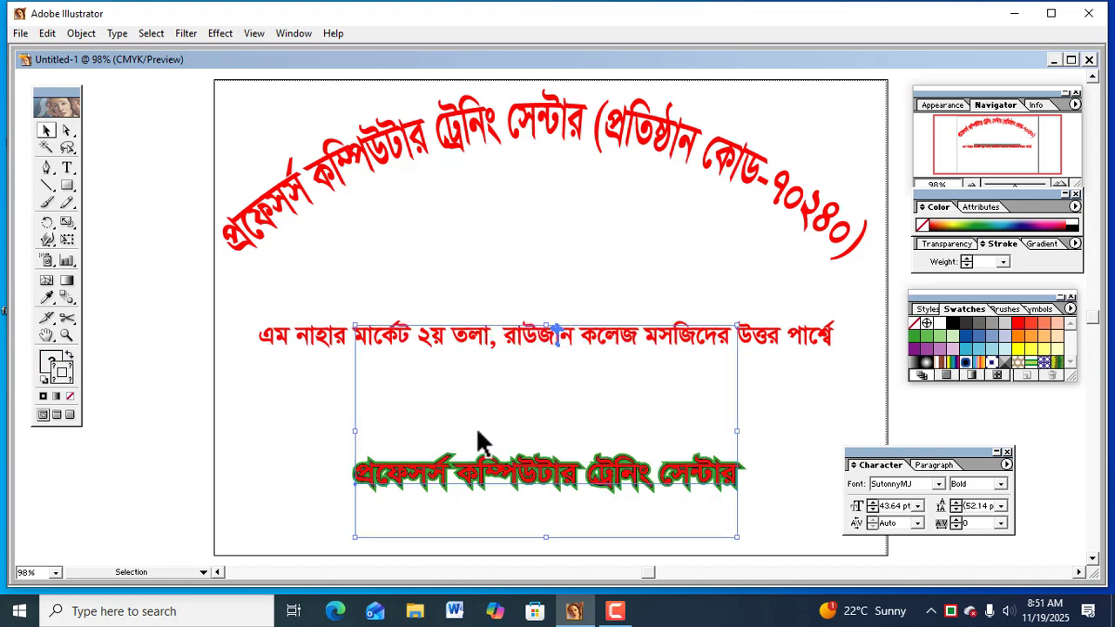
click(302, 449)
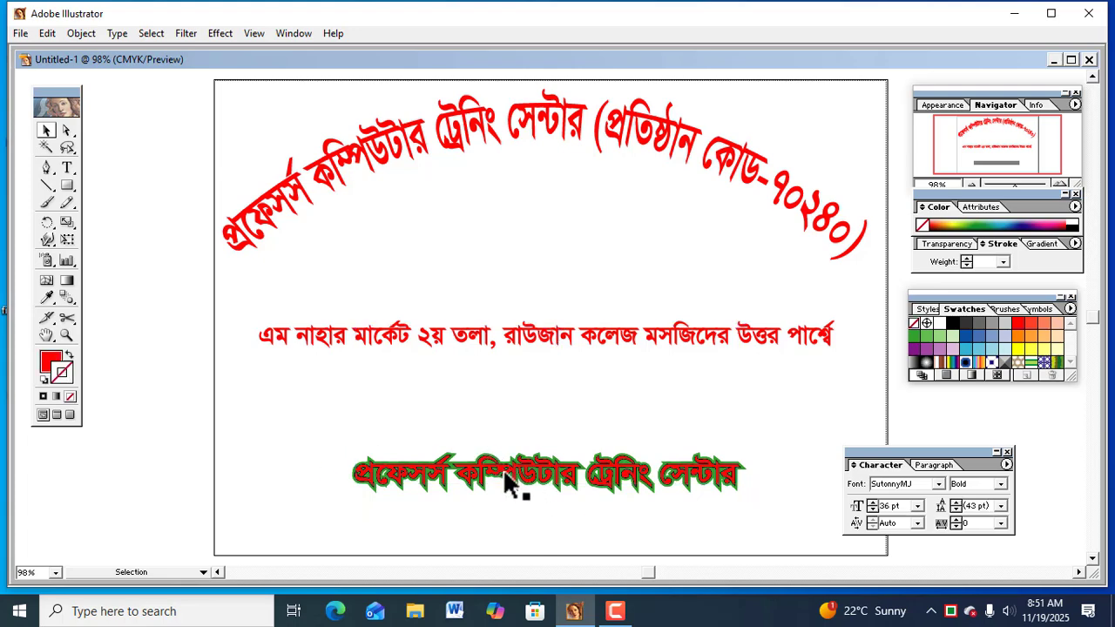
Step: Stretch the grouped centre name slightly wider and convert its text to outlines
click(377, 484)
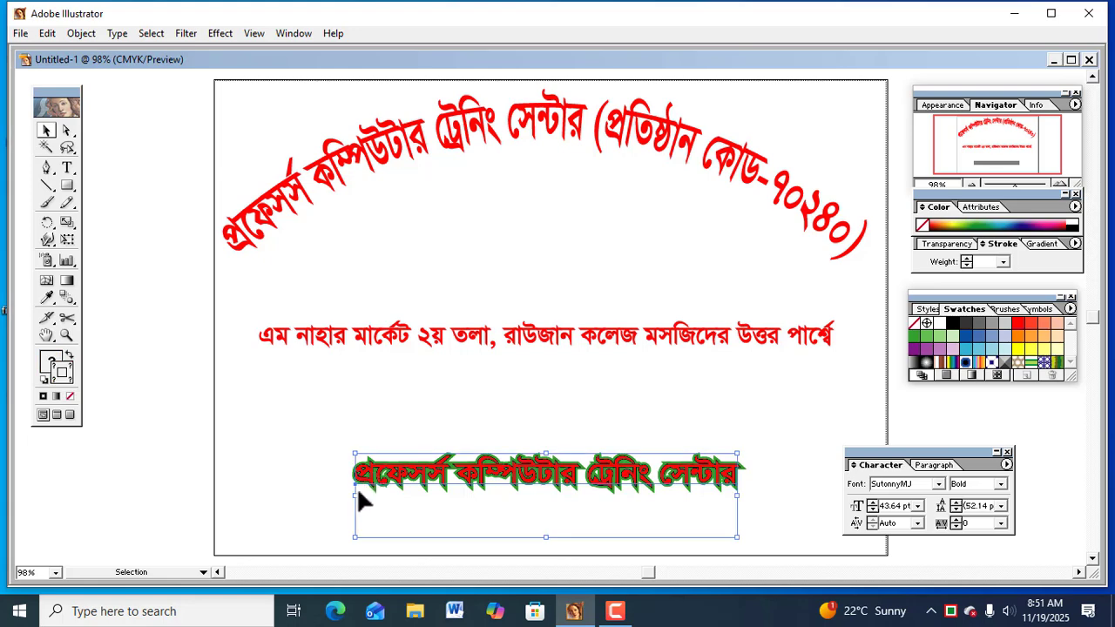
drag(355, 492, 324, 488)
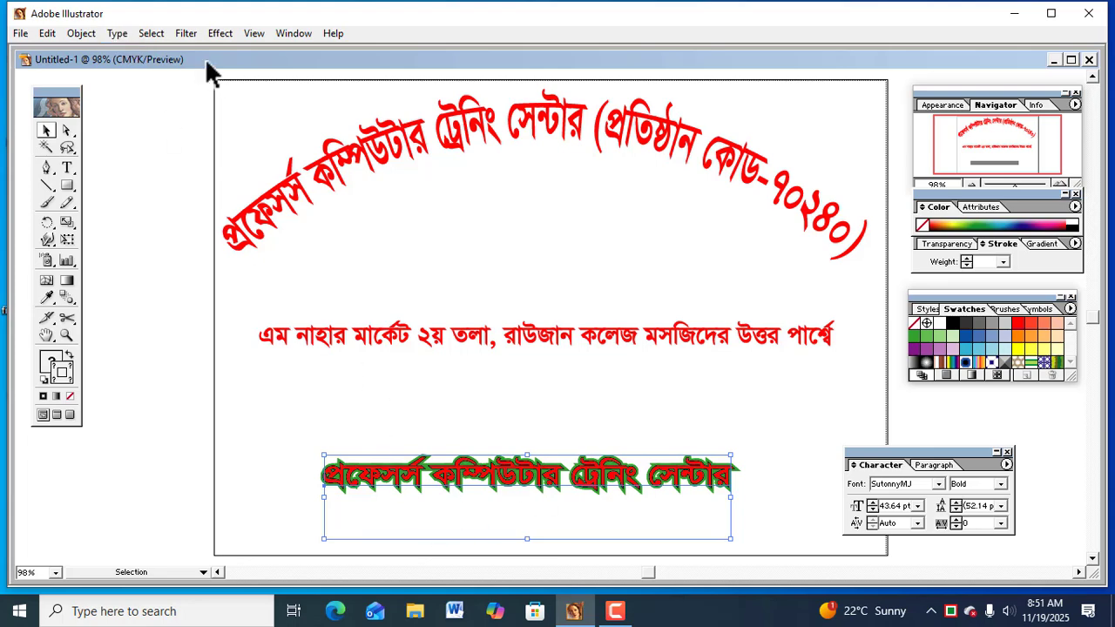
click(118, 39)
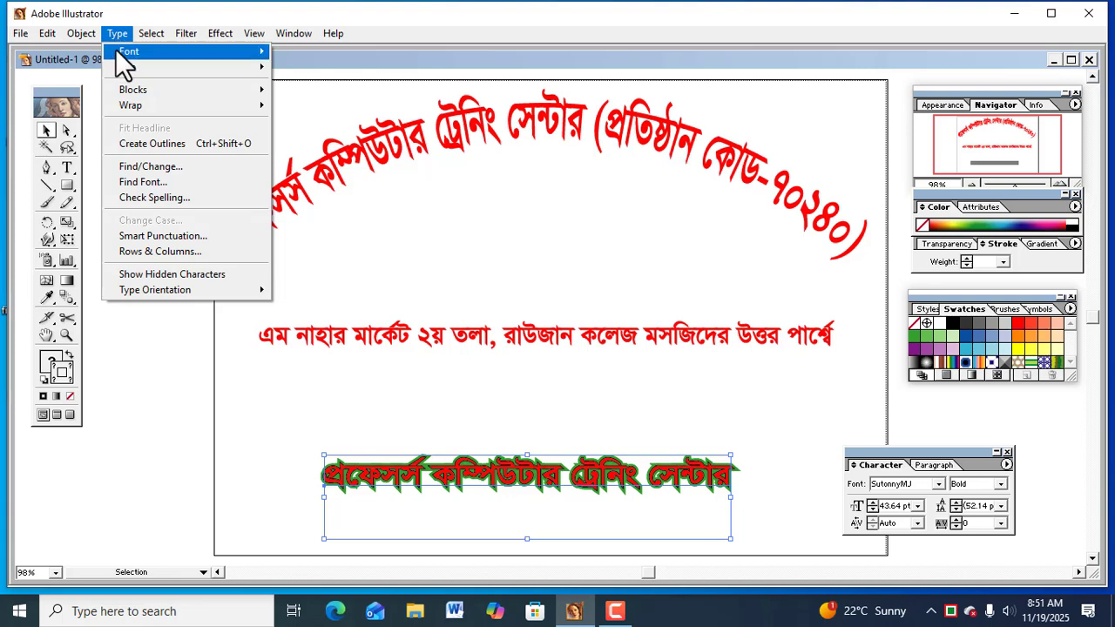
click(183, 148)
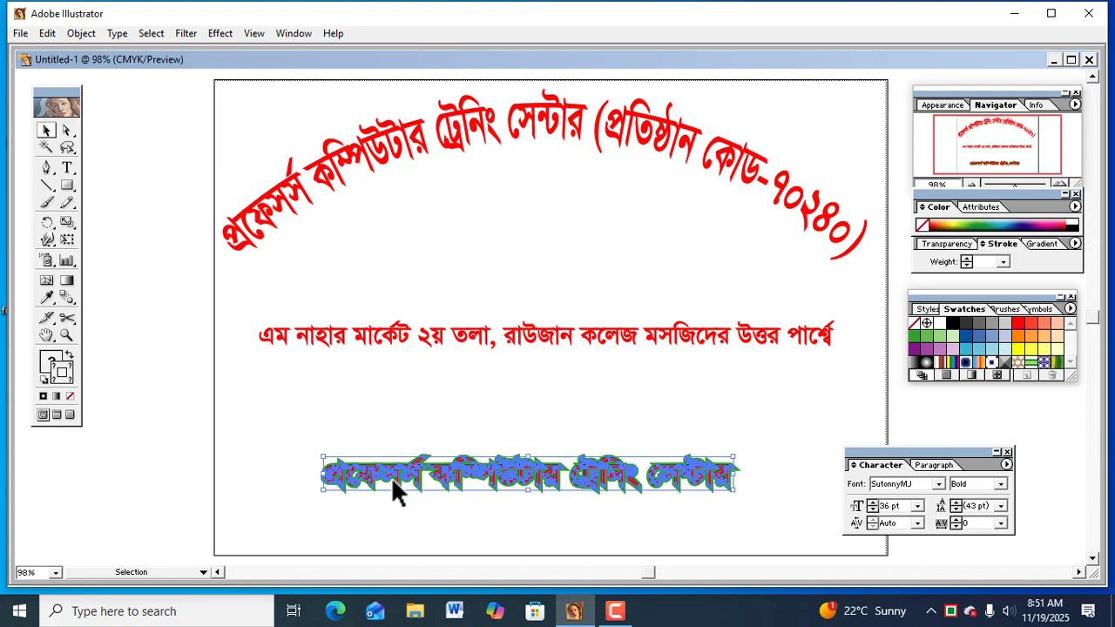
click(281, 433)
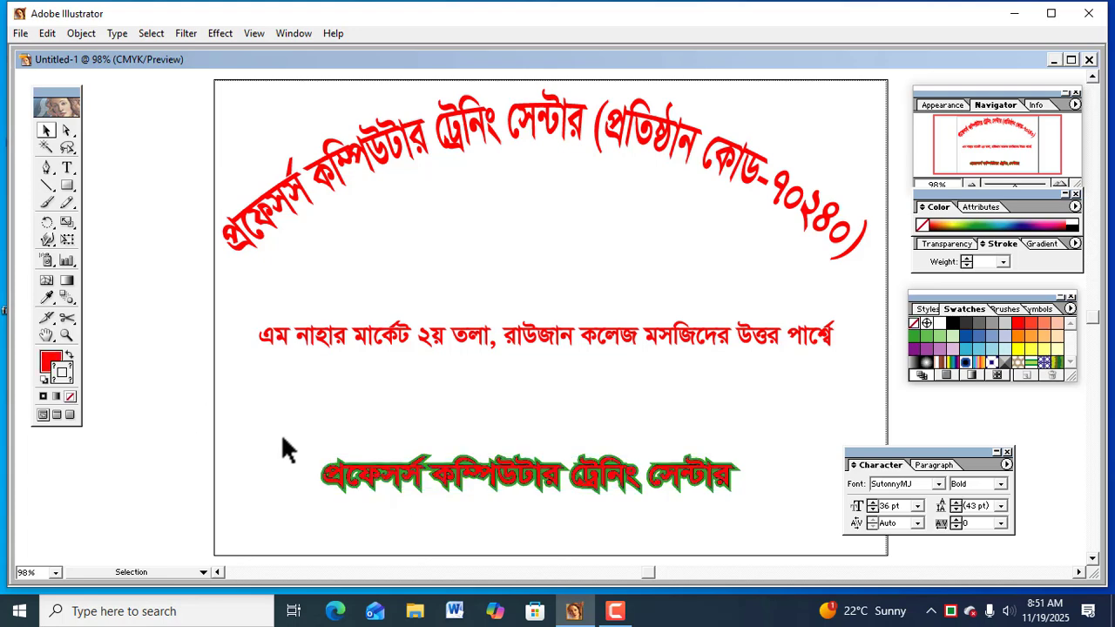
Step: Move the outlined centre name up, closer beneath the address line
click(363, 470)
drag(460, 484, 513, 437)
click(531, 527)
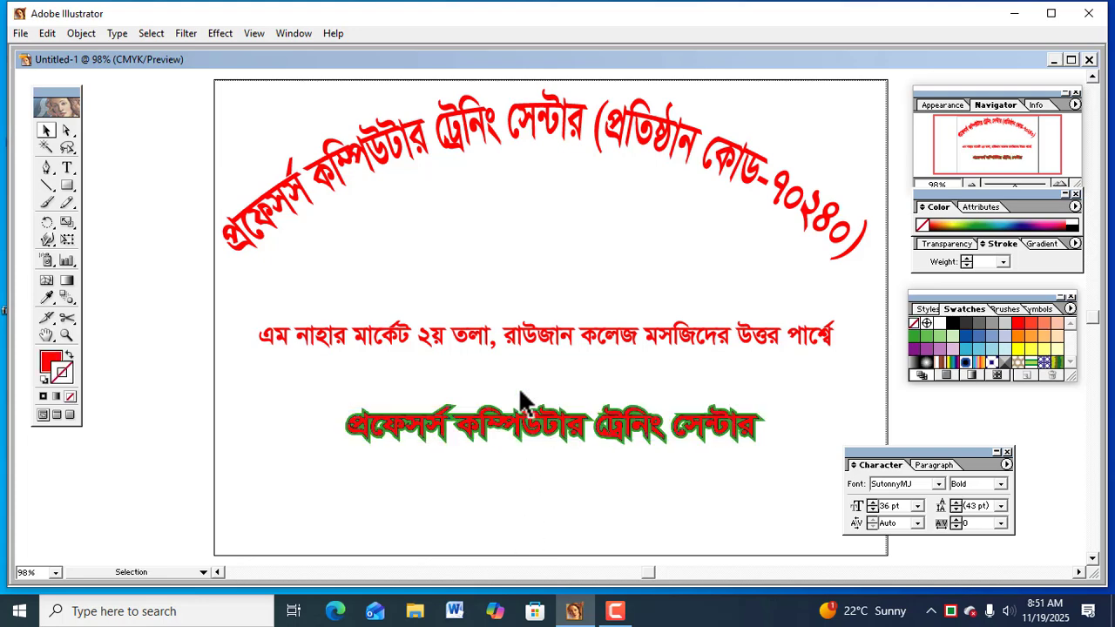
click(440, 418)
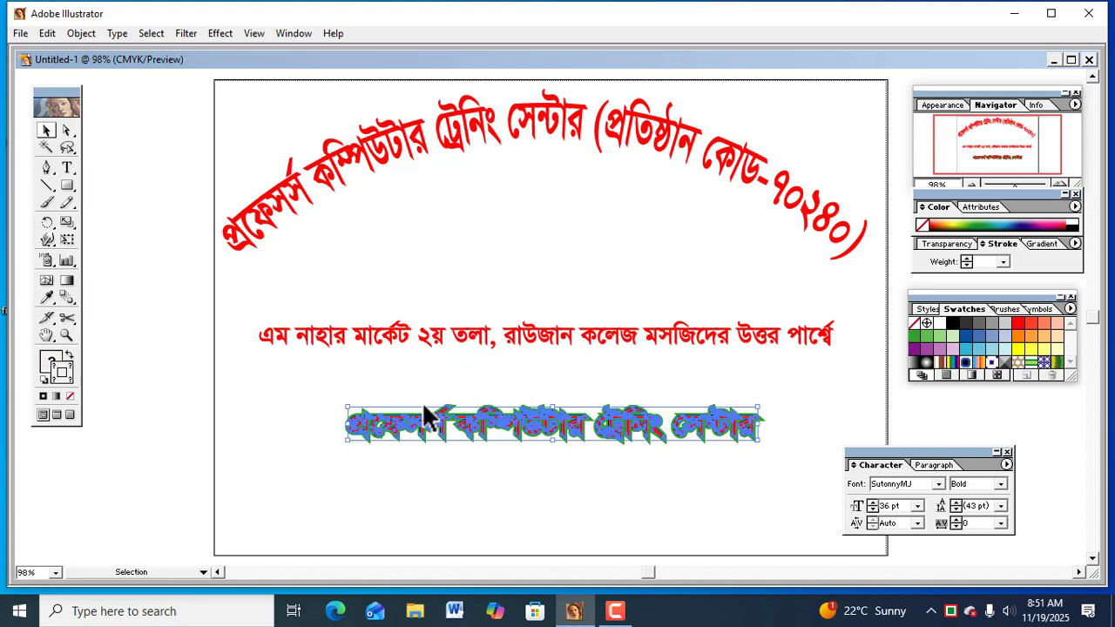
click(89, 33)
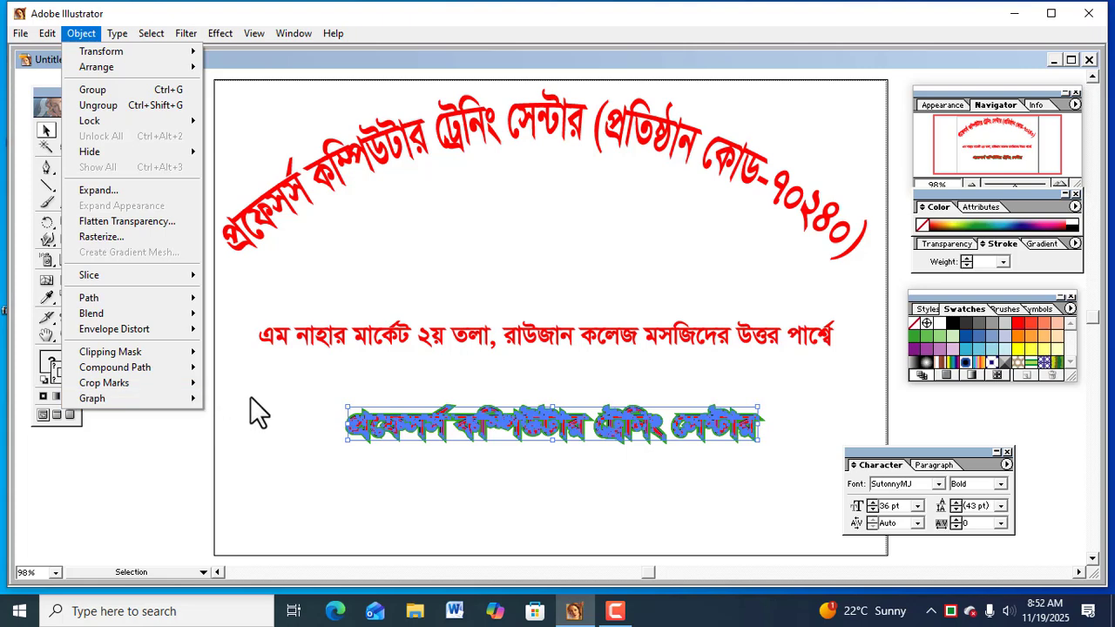
click(618, 607)
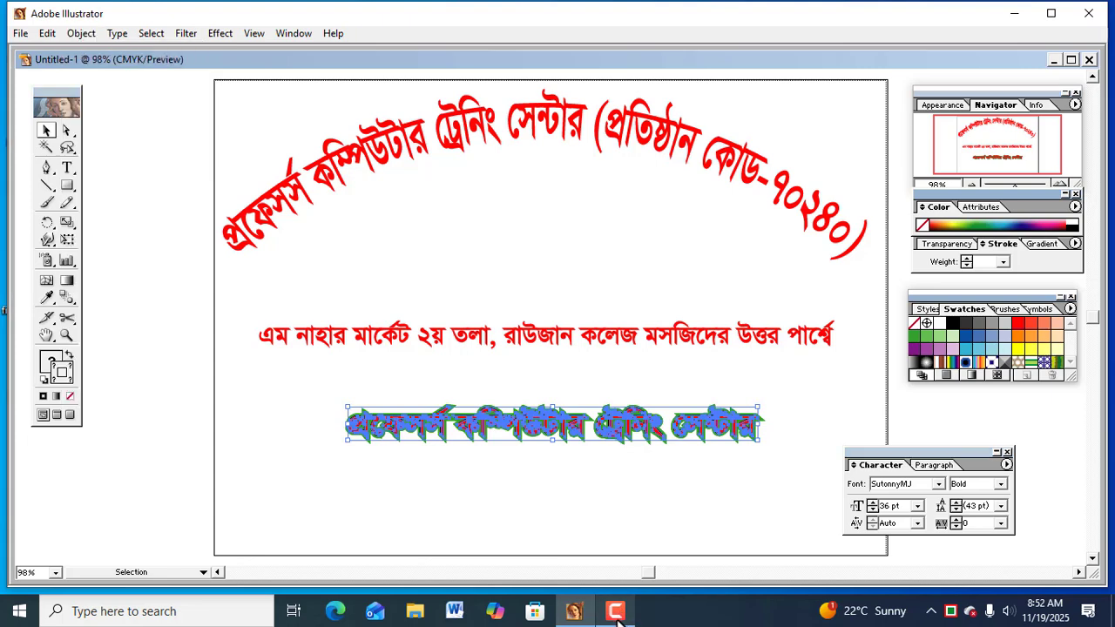